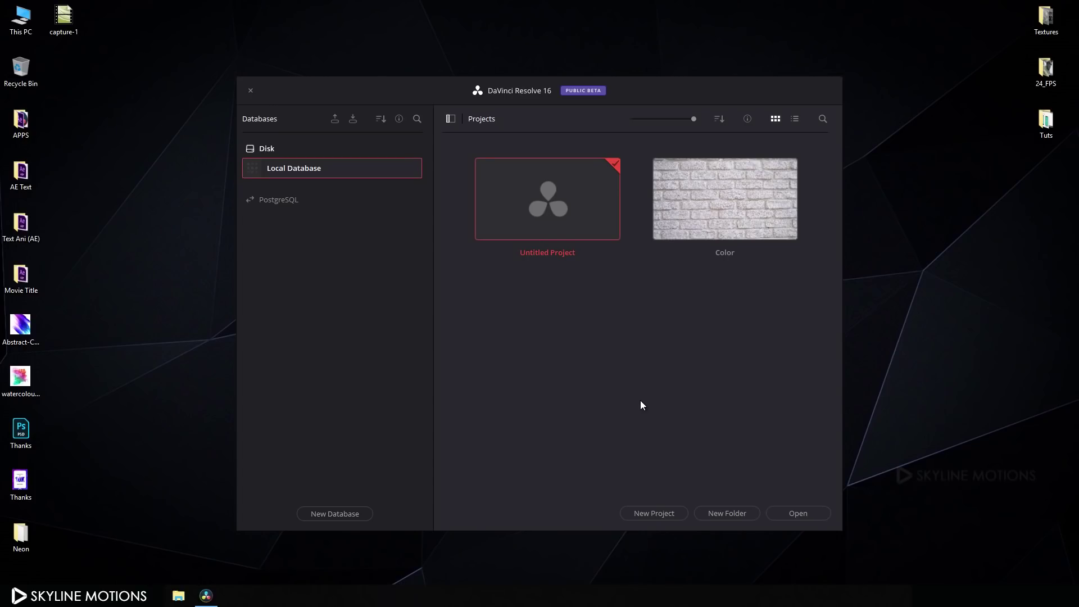
- Create a new project named Neon
left_click(643, 508)
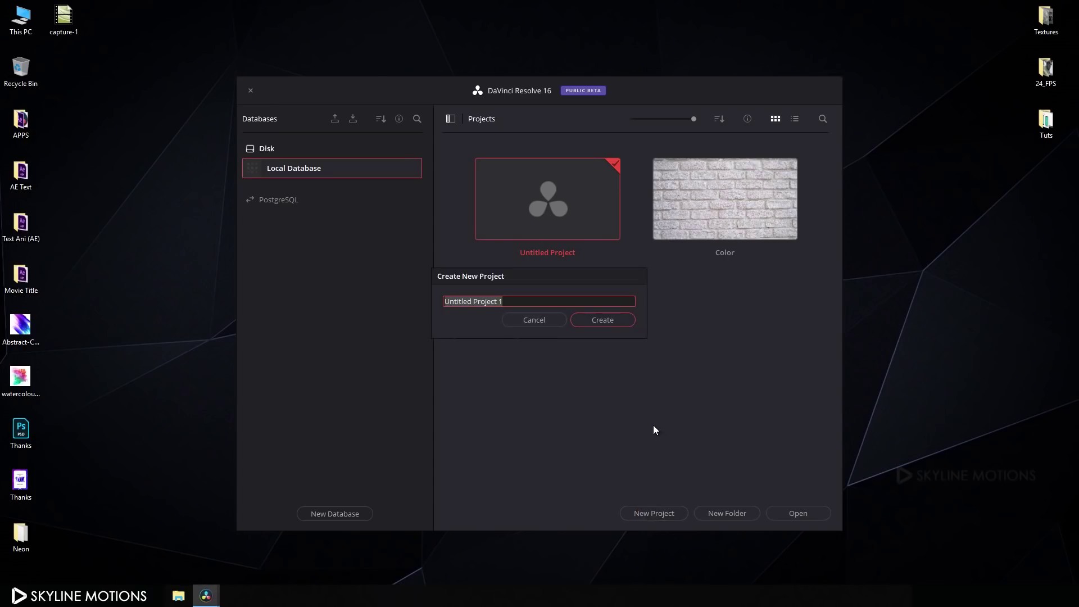
type("Neon")
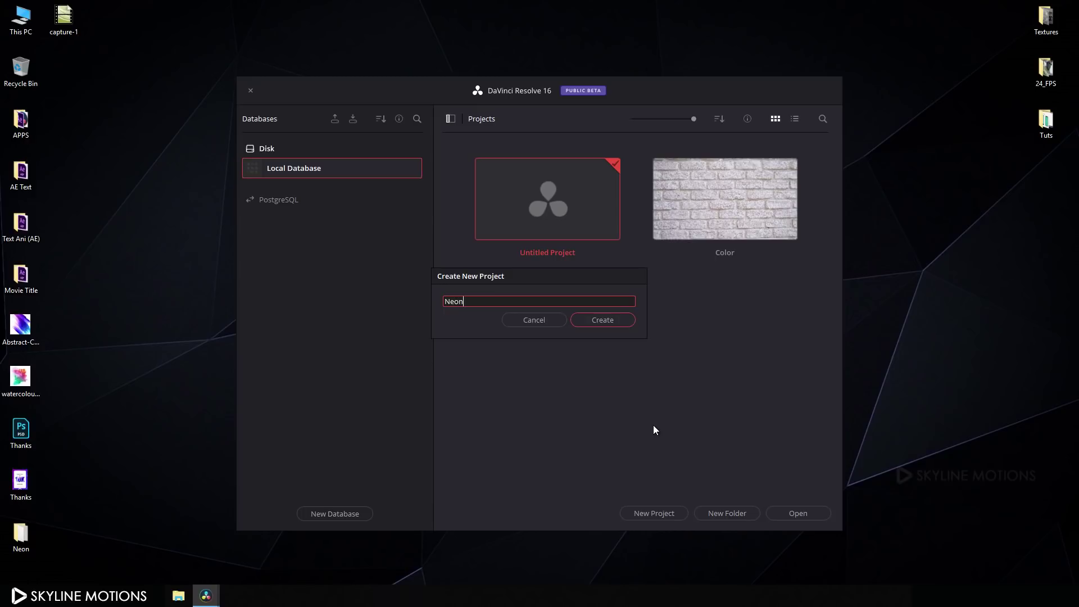
left_click(604, 321)
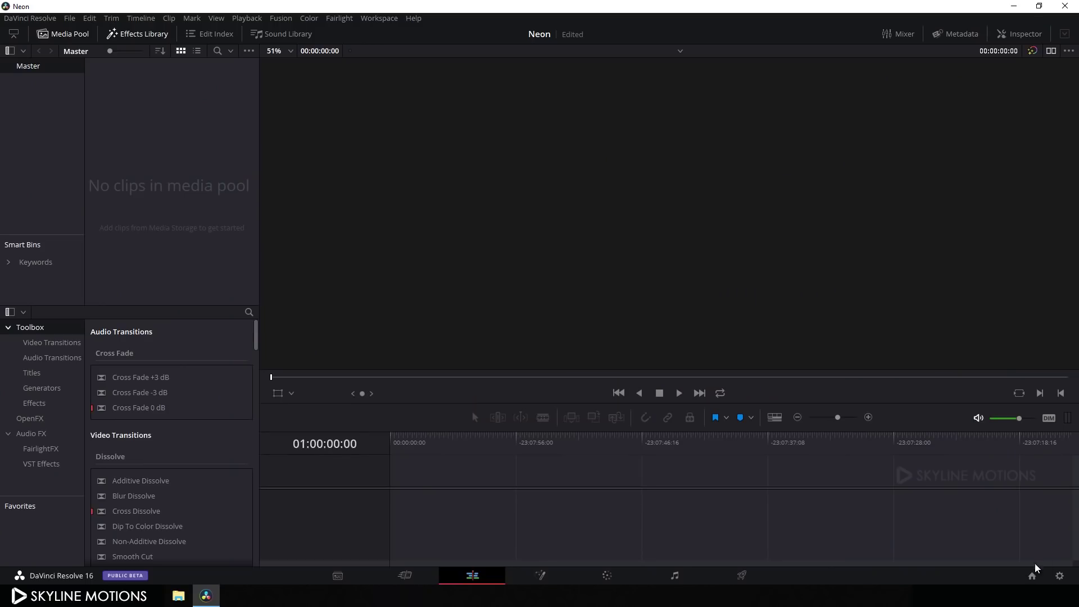
- Set the project's timeline and playback frame rates to 30 frames per second and save the settings
left_click(1059, 576)
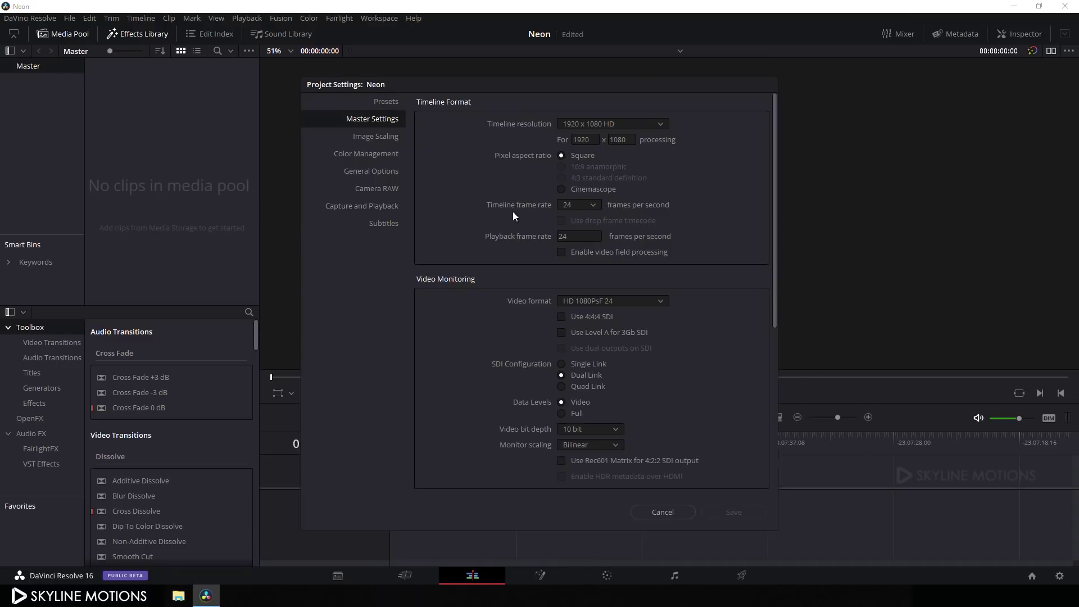
left_click(590, 205)
left_click(591, 281)
left_click(577, 236)
type("30")
left_click(734, 512)
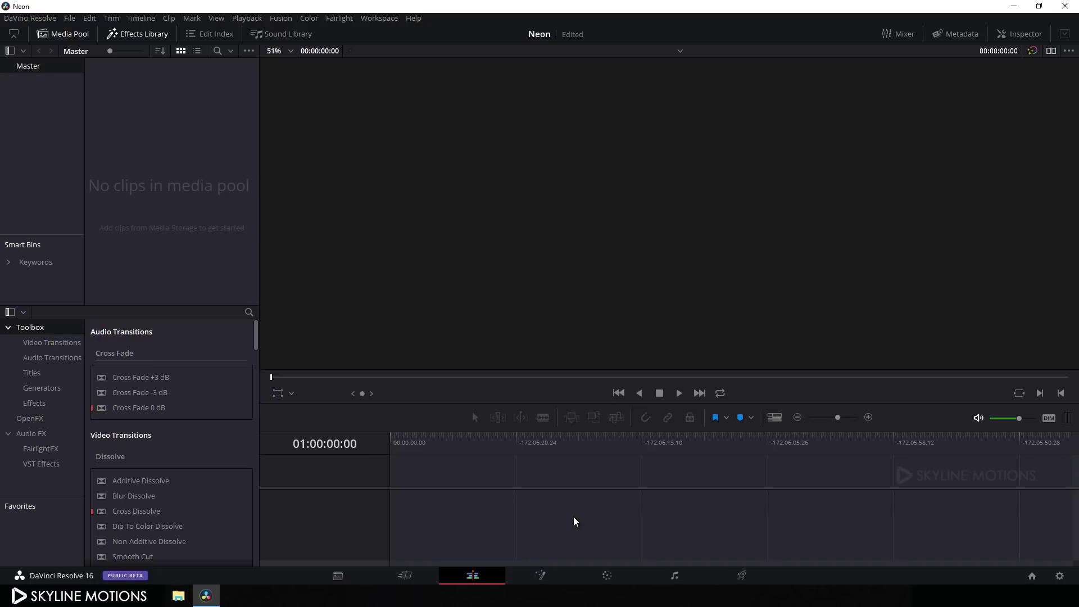
- Create a Fusion composition clip named Fusion Comp and place it at the start of a new timeline
right_click(157, 138)
left_click(183, 187)
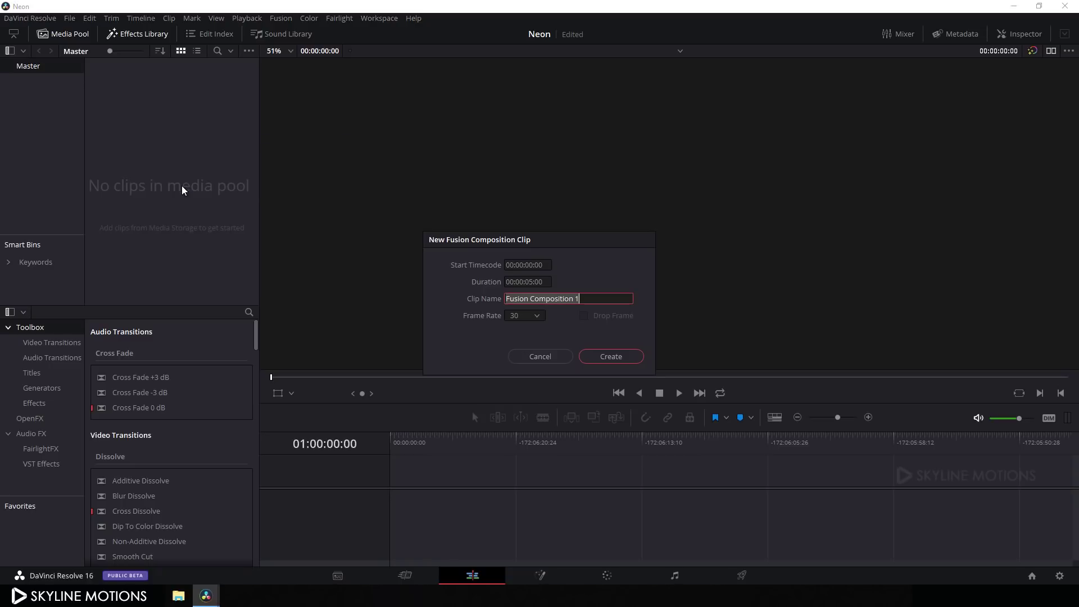
left_click_drag(582, 298, 551, 313)
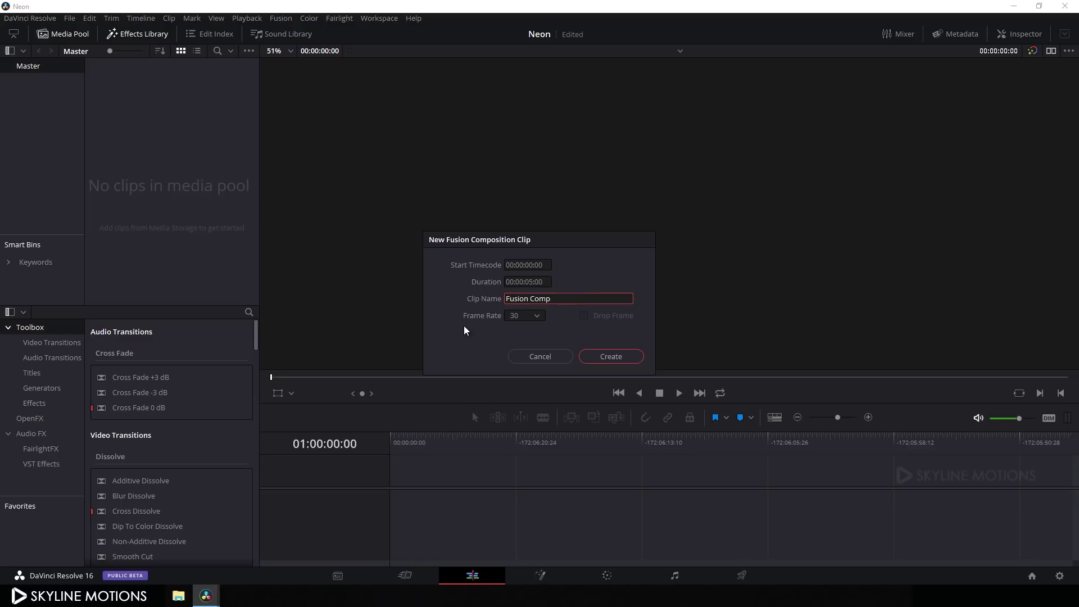
left_click(599, 354)
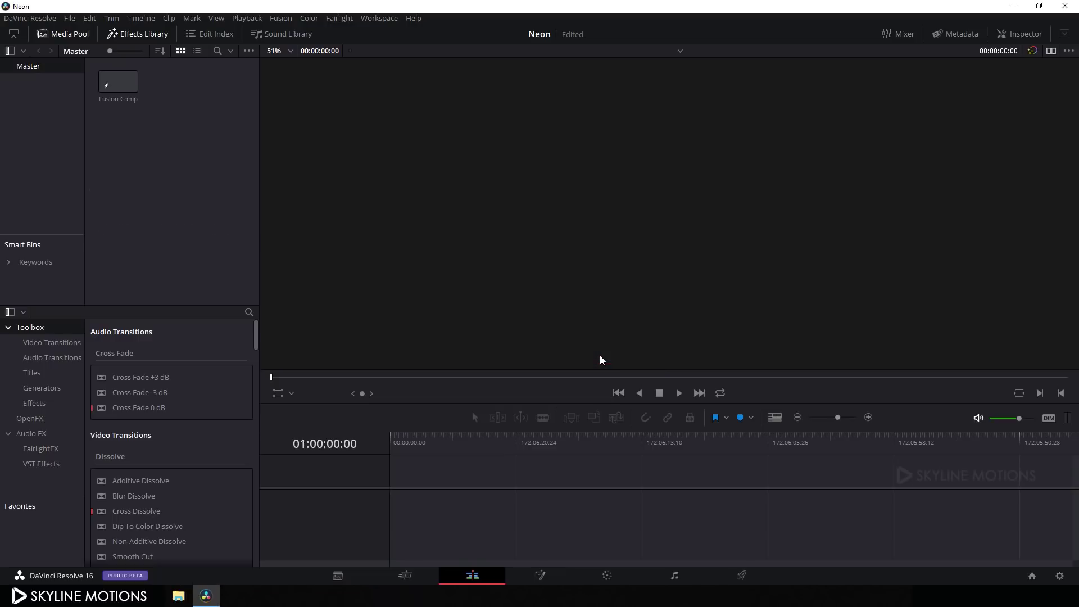
left_click_drag(116, 84, 392, 482)
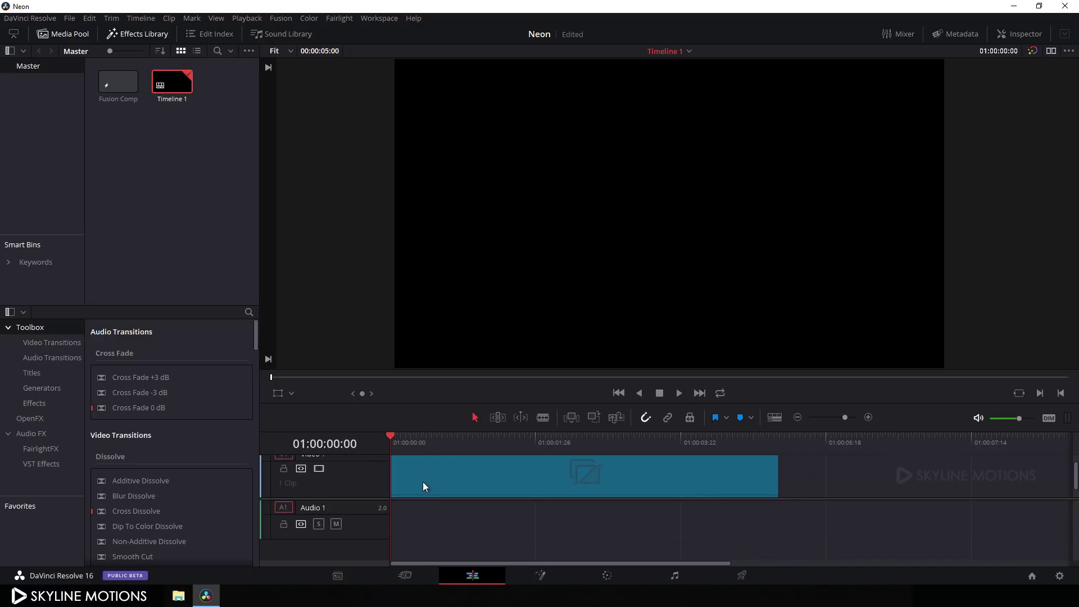
- On the Fusion page, move MediaOut1 to the far lower end of the node graph and use a single, taller viewer
left_click(557, 579)
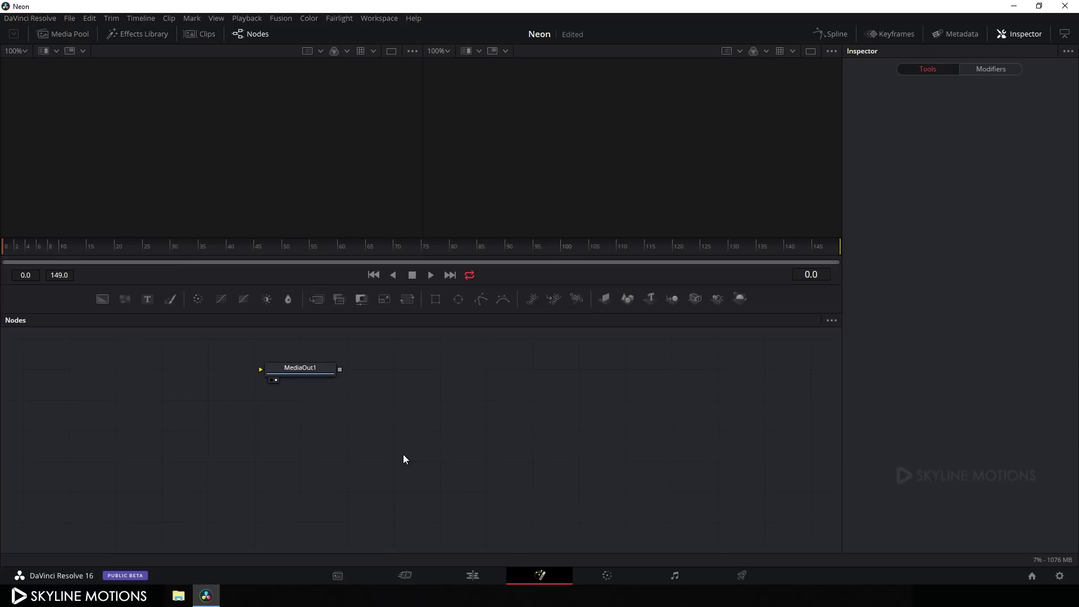
left_click_drag(299, 370, 768, 513)
left_click(809, 51)
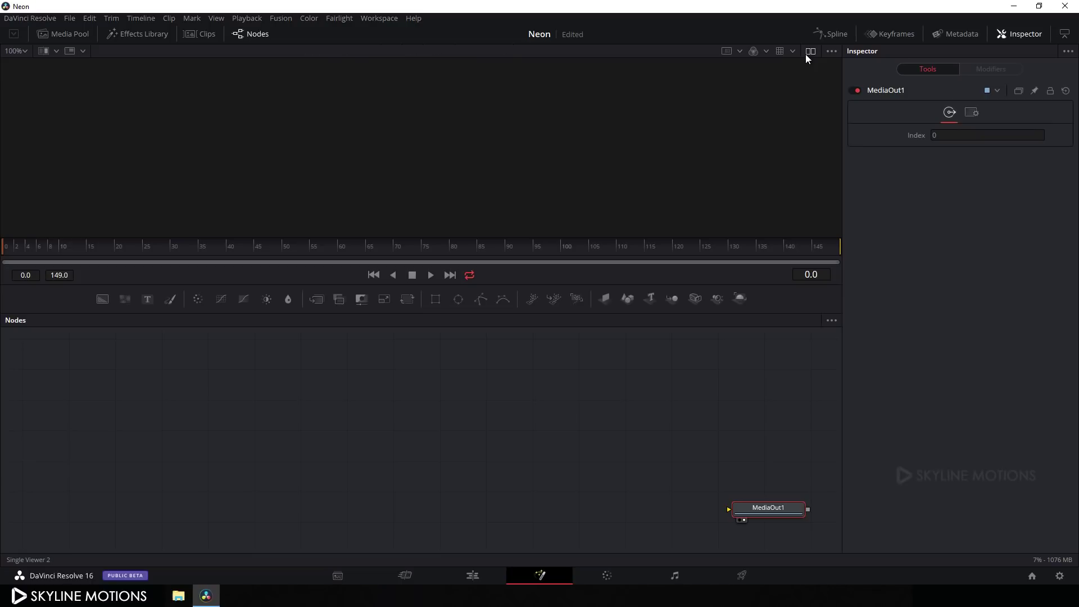
left_click_drag(581, 288, 581, 315)
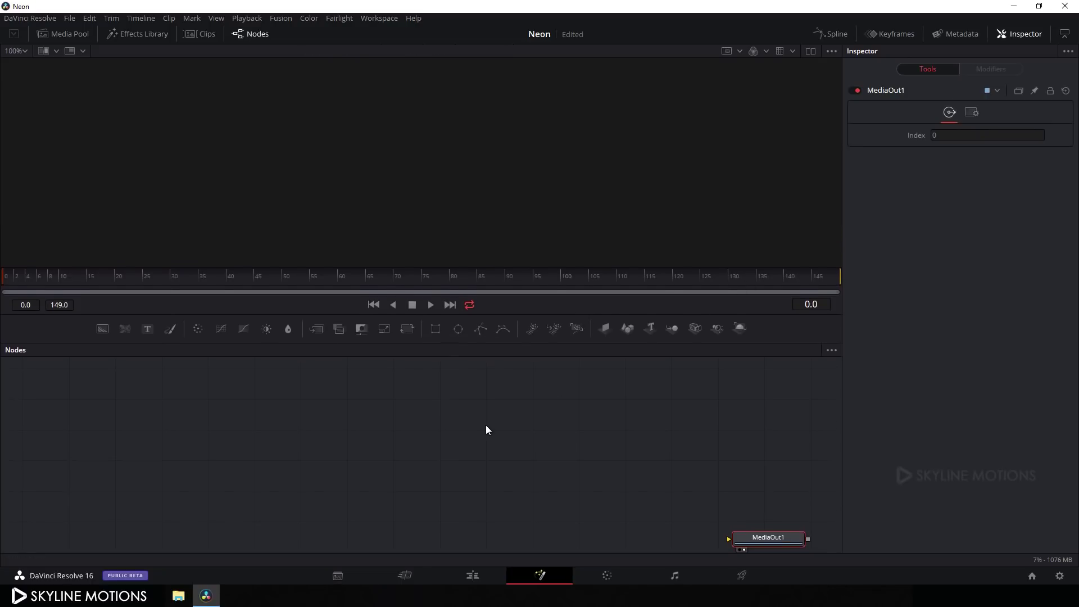
- Import the image wall-769963_1920 from the Neon folder into the media pool
left_click(70, 33)
right_click(145, 151)
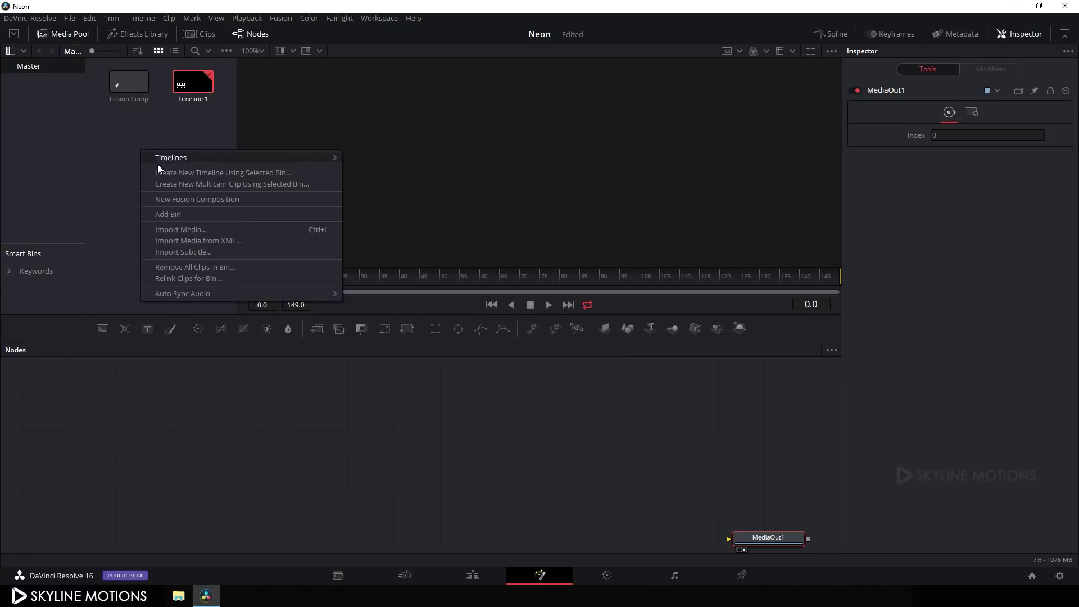
left_click(181, 229)
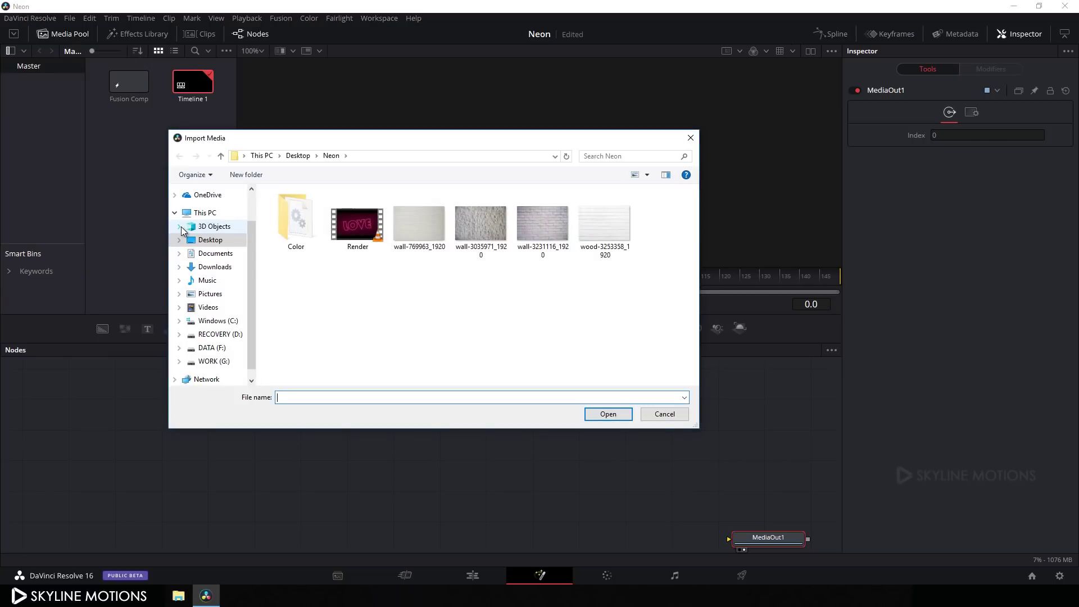
left_click(407, 245)
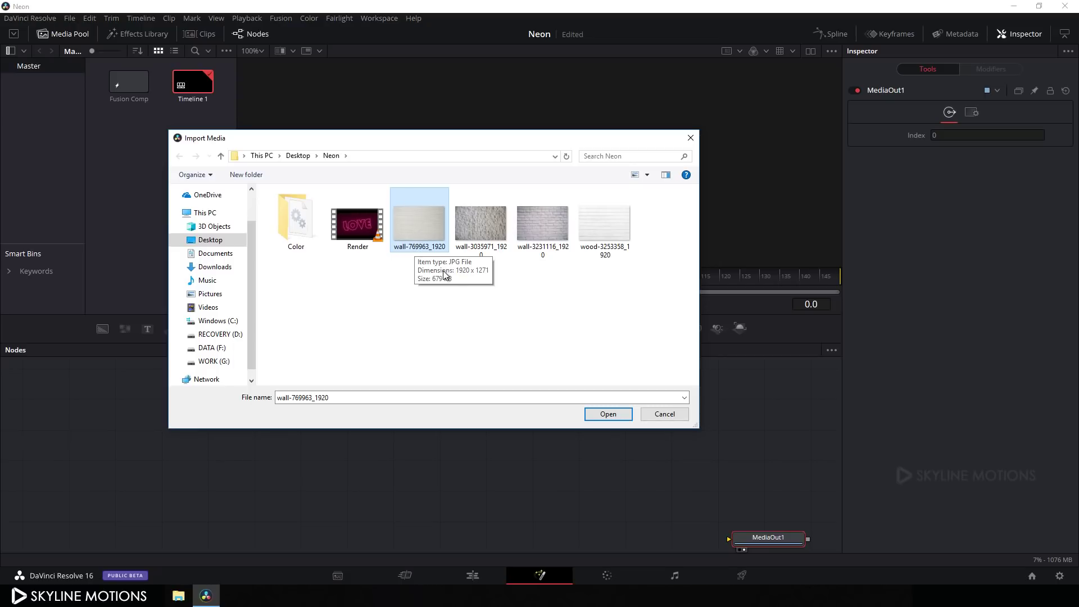
left_click(607, 416)
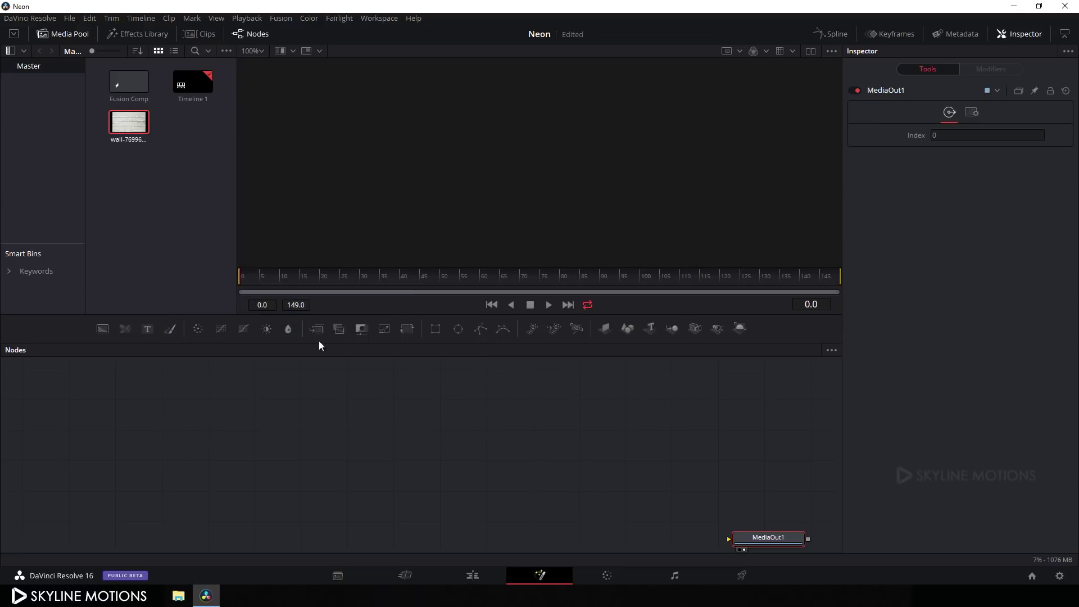
- Add the wall image to the node graph as a media input and show it in the viewer
left_click_drag(128, 121, 212, 426)
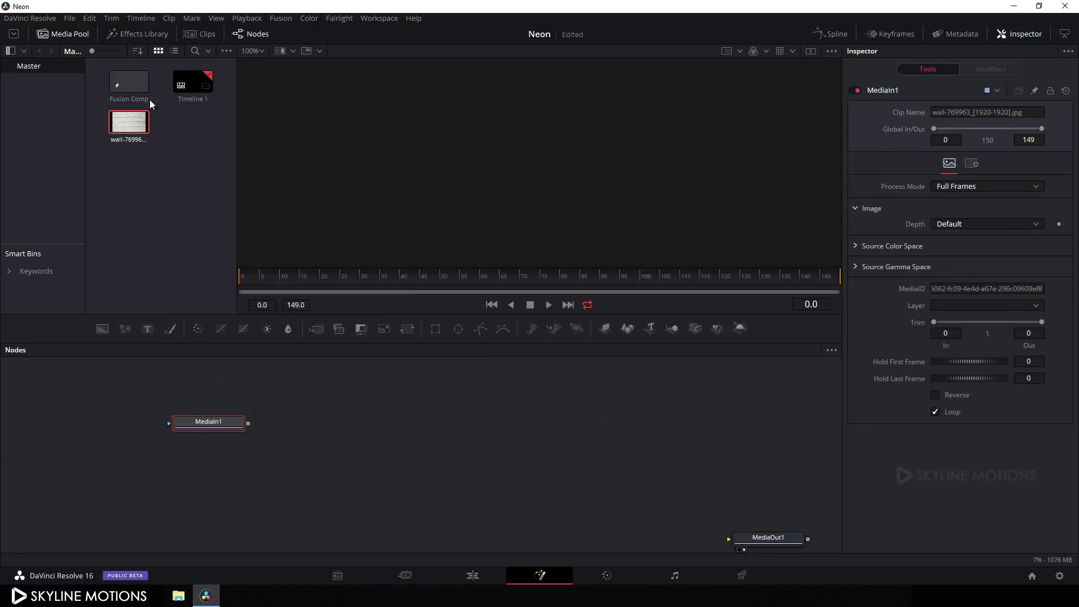
left_click(67, 35)
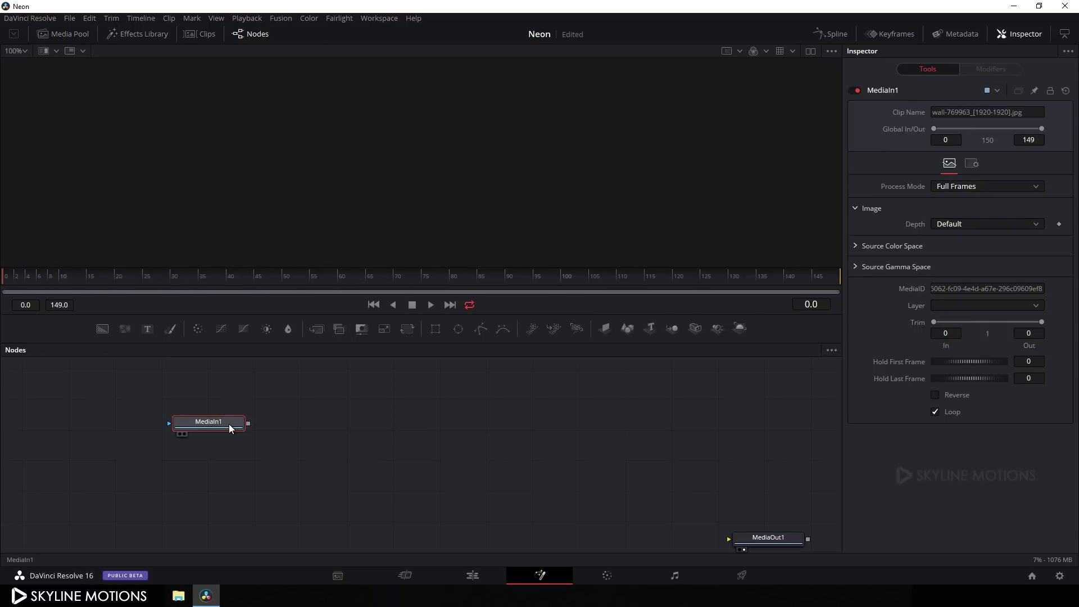
key("1")
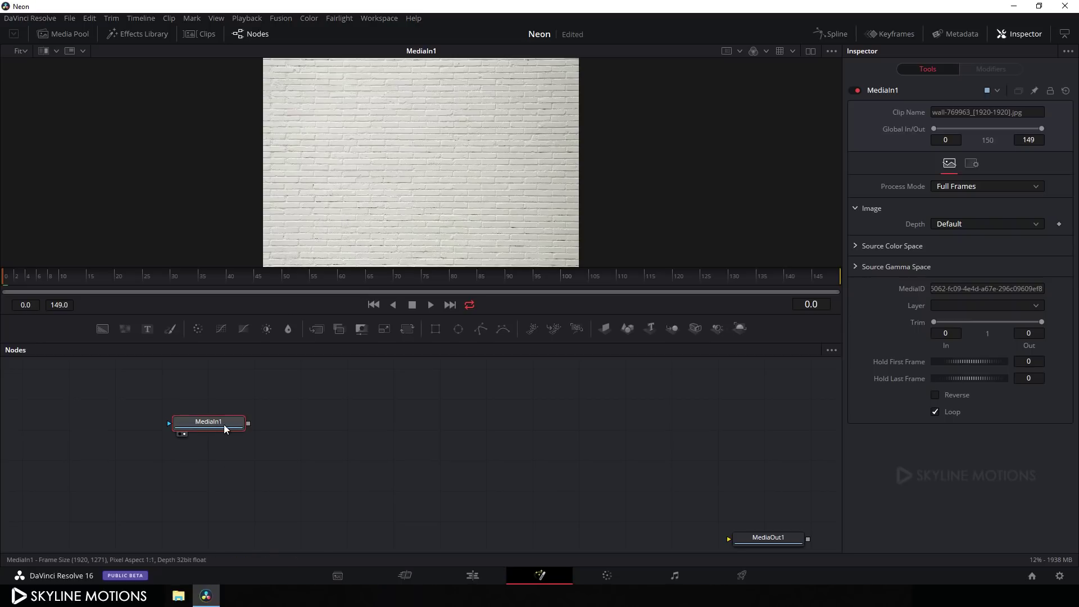
- Rename the wall image's MediaIn1 node as BG and shift it slightly down in the graph
mouse_move(226, 429)
key("F2")
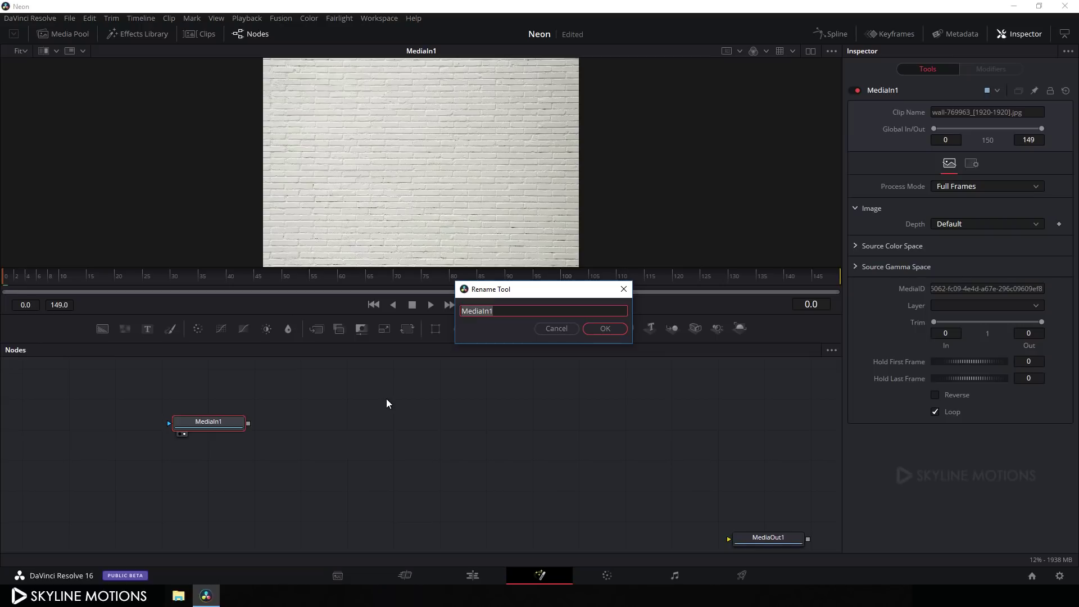
key("BackSpace")
type("BG")
left_click(598, 328)
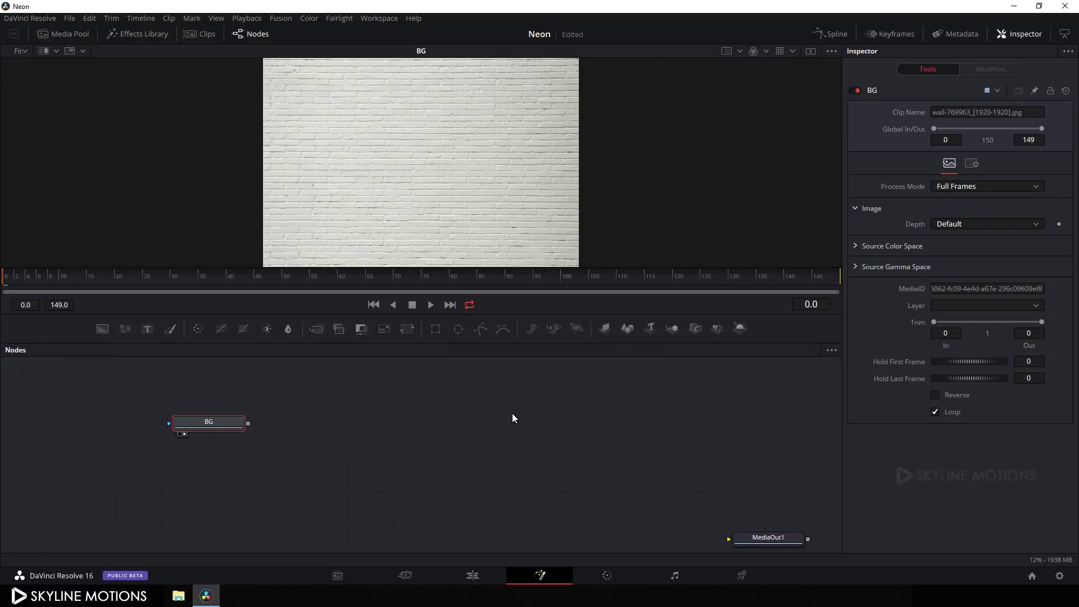
left_click_drag(220, 424, 216, 448)
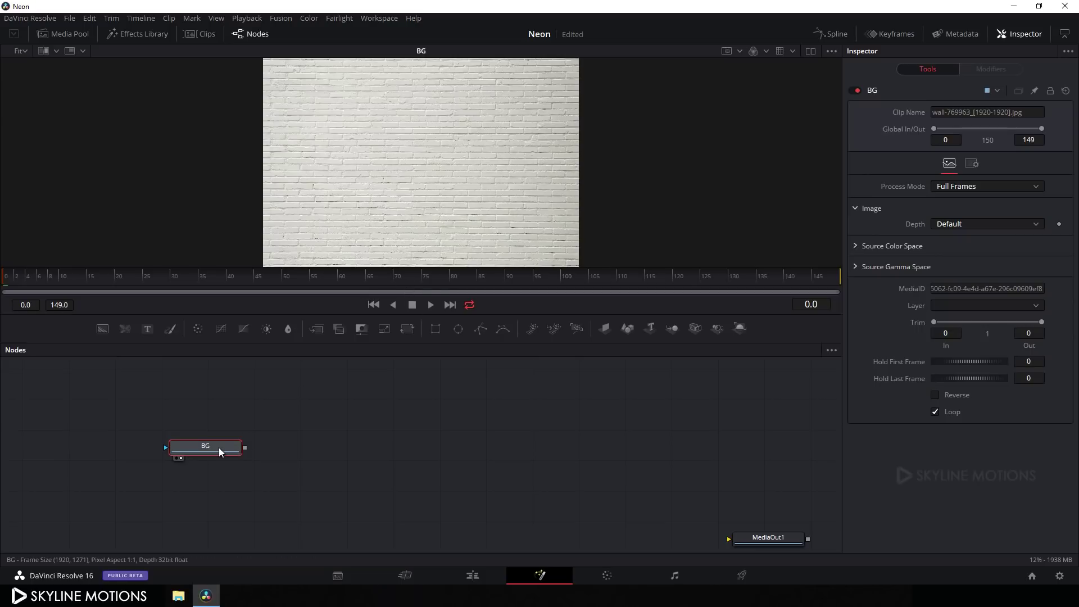
- Add a Resize node after BG and show its output in the viewer
key("shift+space")
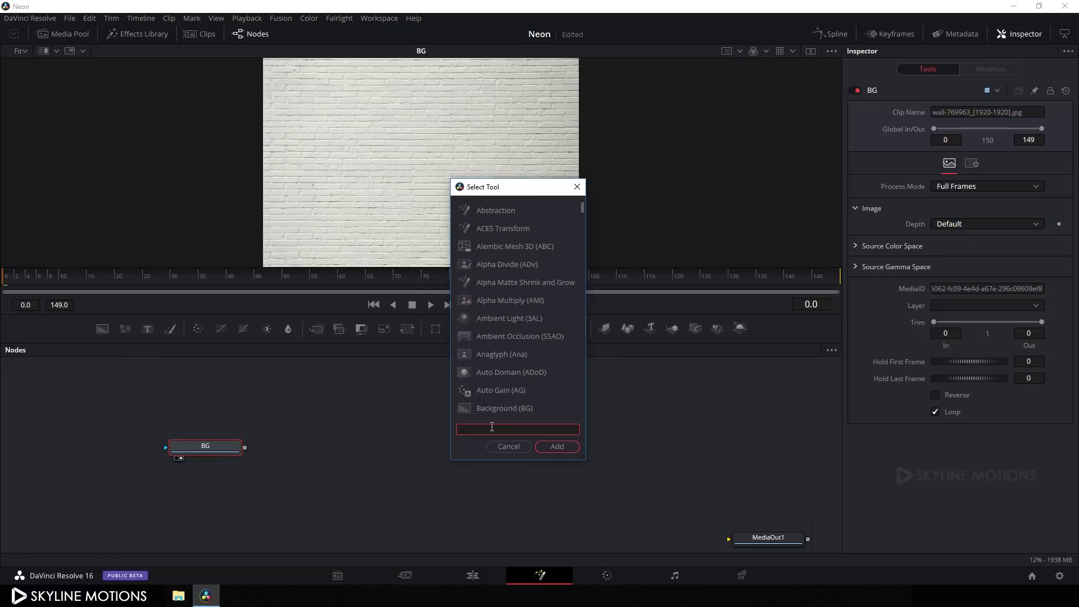
type("res")
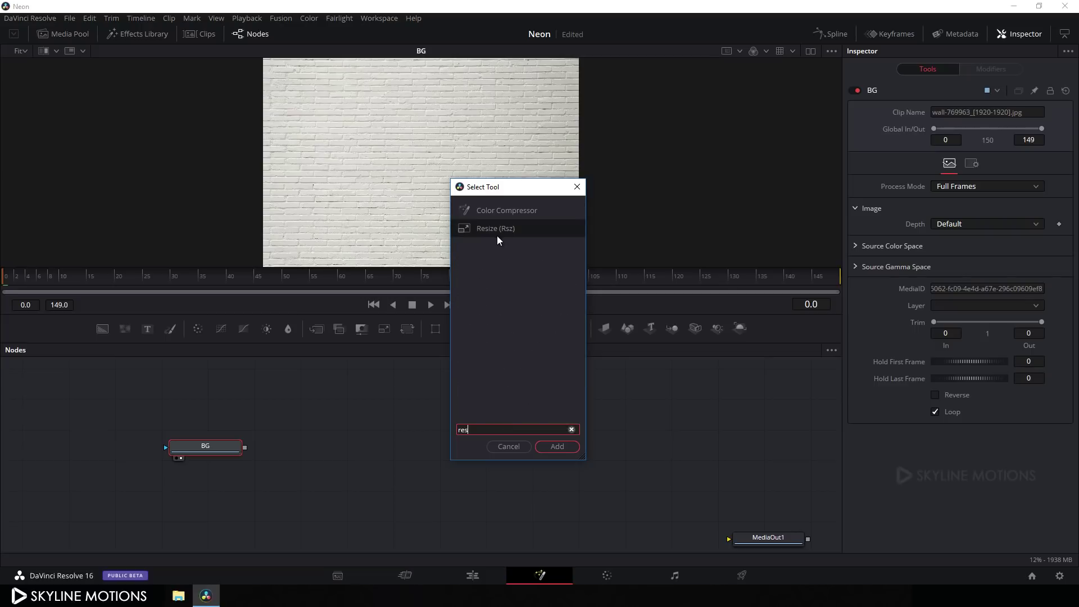
left_click(557, 446)
left_click_drag(298, 446, 345, 145)
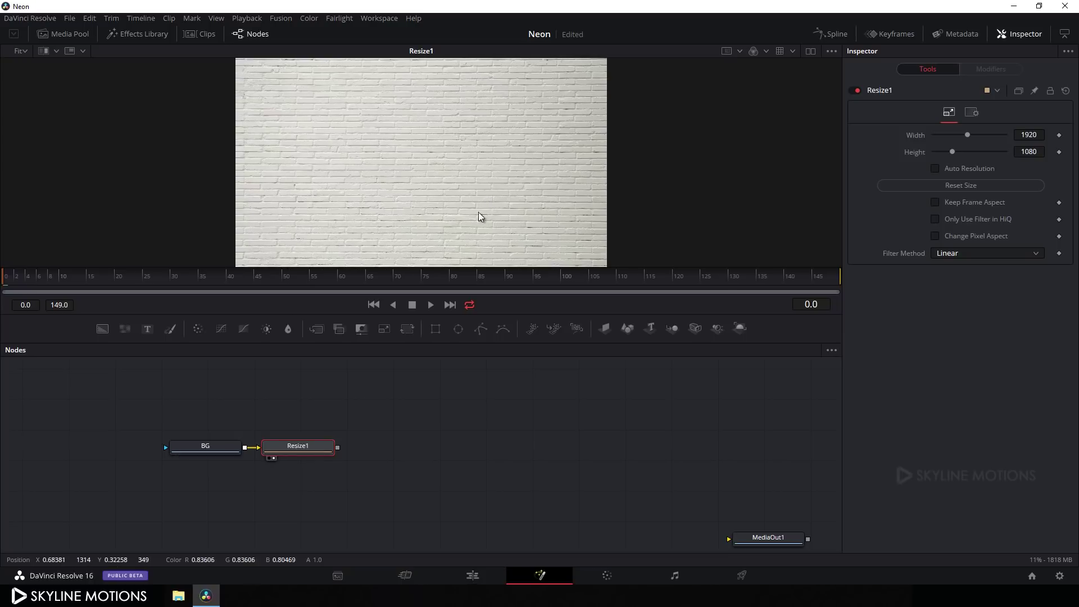
scroll(390, 424, "right", 2)
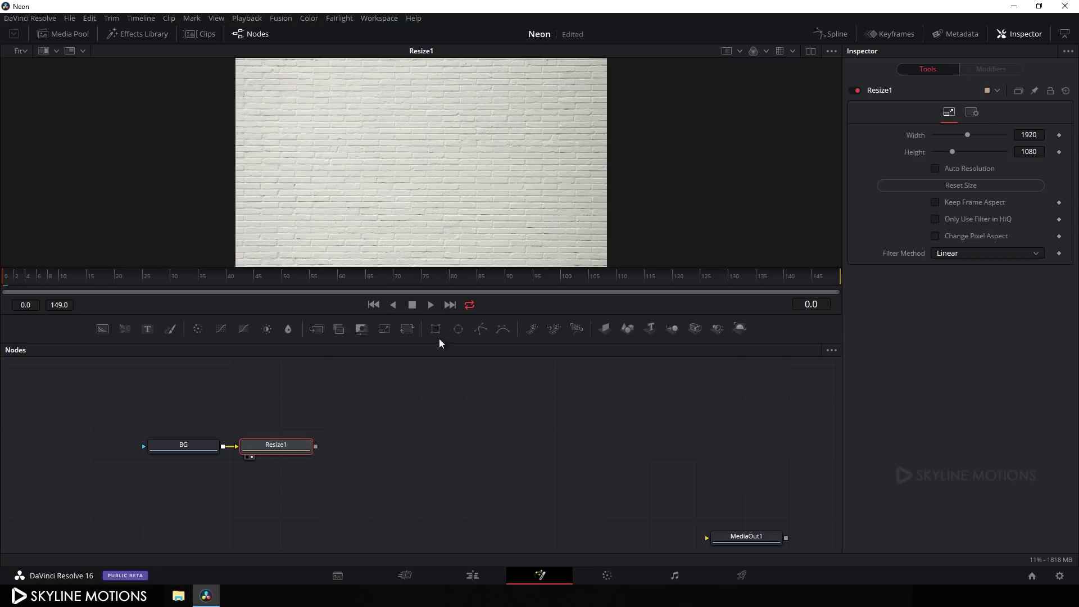
- Add a Transform node after Resize1, show it in the viewer and set its size to 1.85
left_click(406, 329)
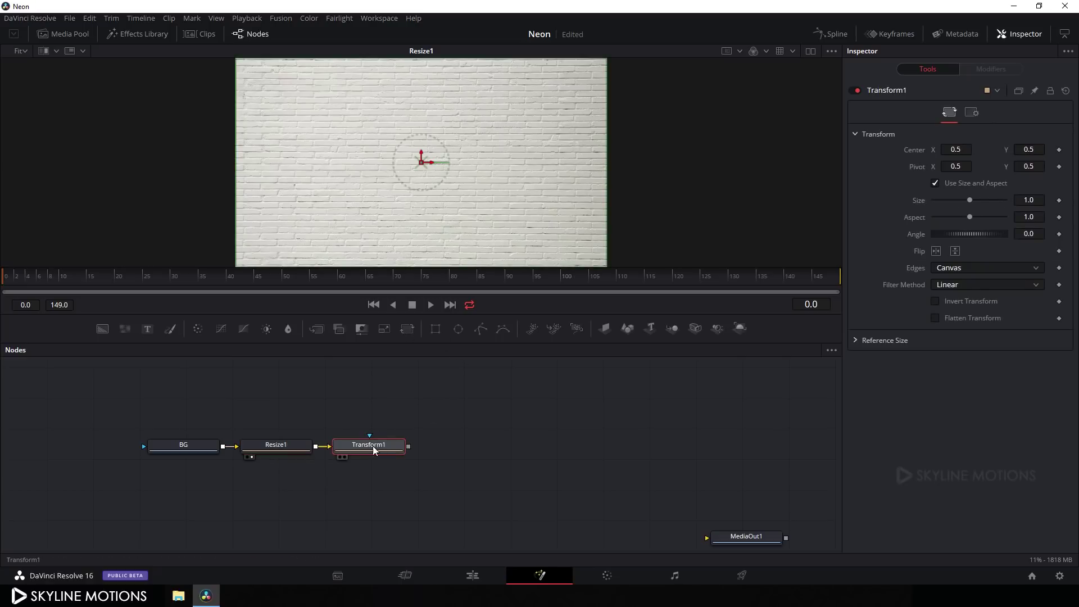
key("1")
left_click_drag(970, 201, 975, 201)
left_click(1040, 200)
key("shift+Left")
key("shift+Left")
key("shift+Left")
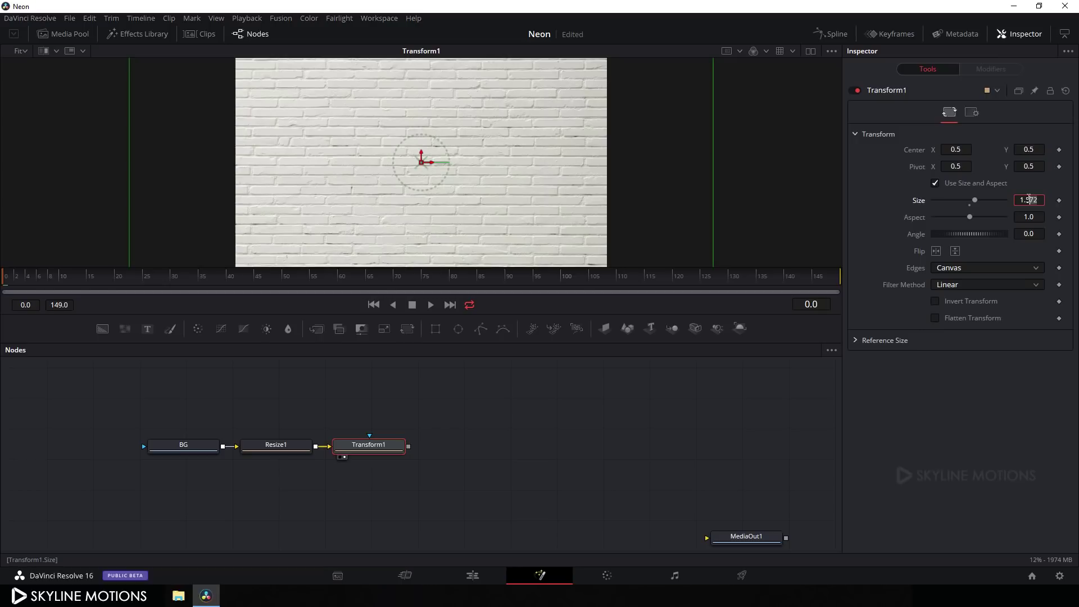
type("85")
key("Tab")
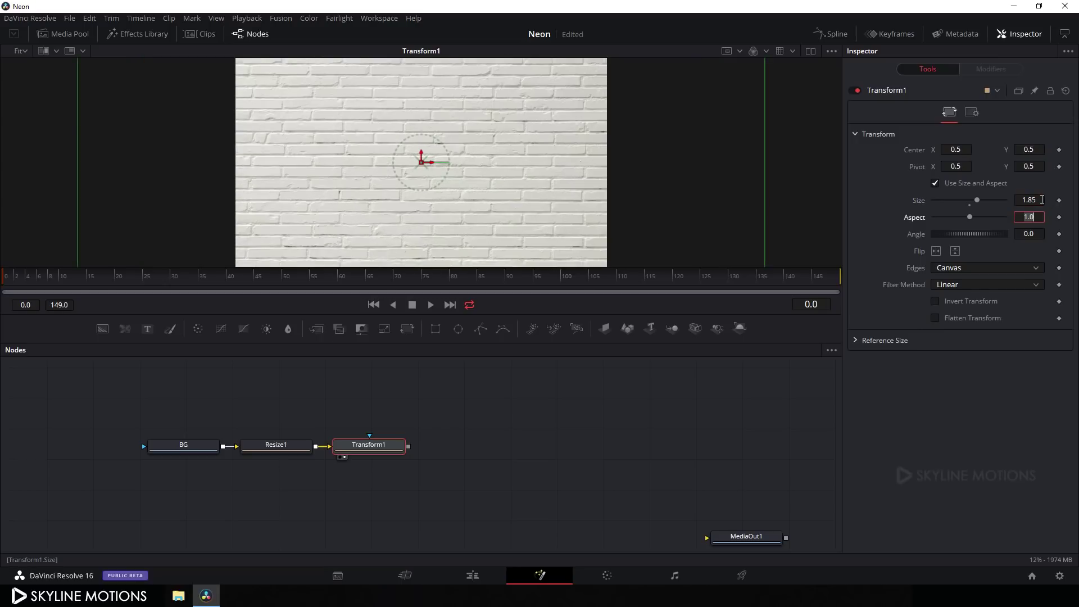
left_click_drag(488, 431, 450, 437)
left_click(343, 449)
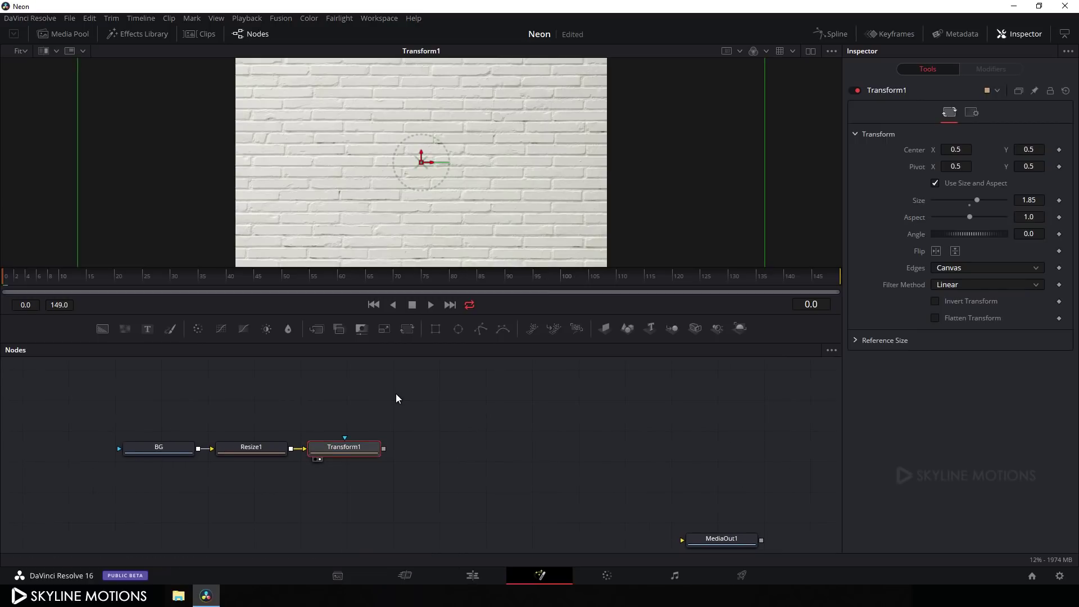
key("shift+space")
type("res")
left_click(570, 430)
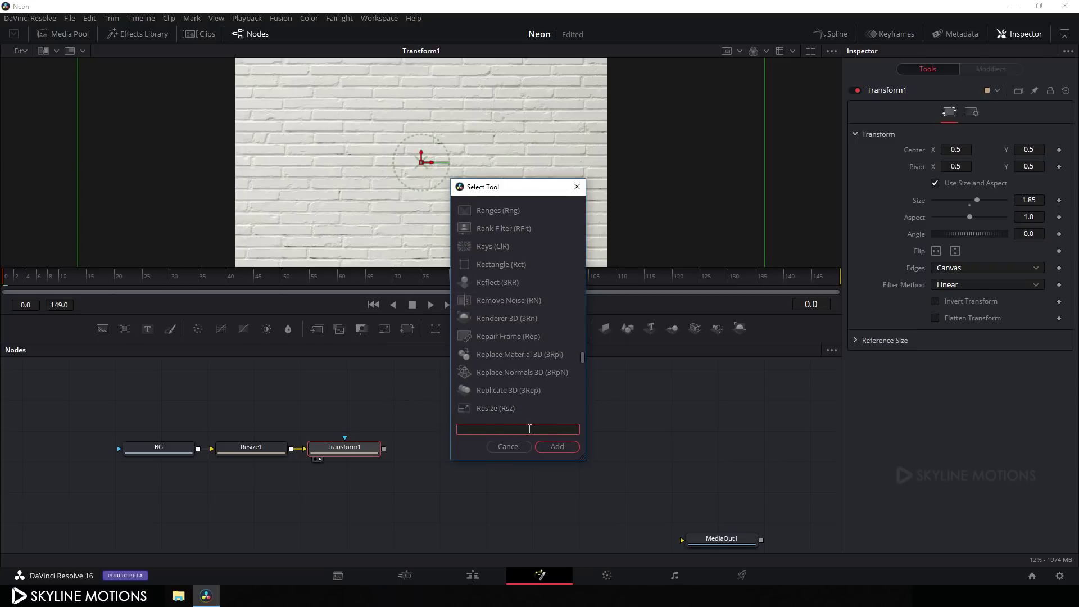
type("cc")
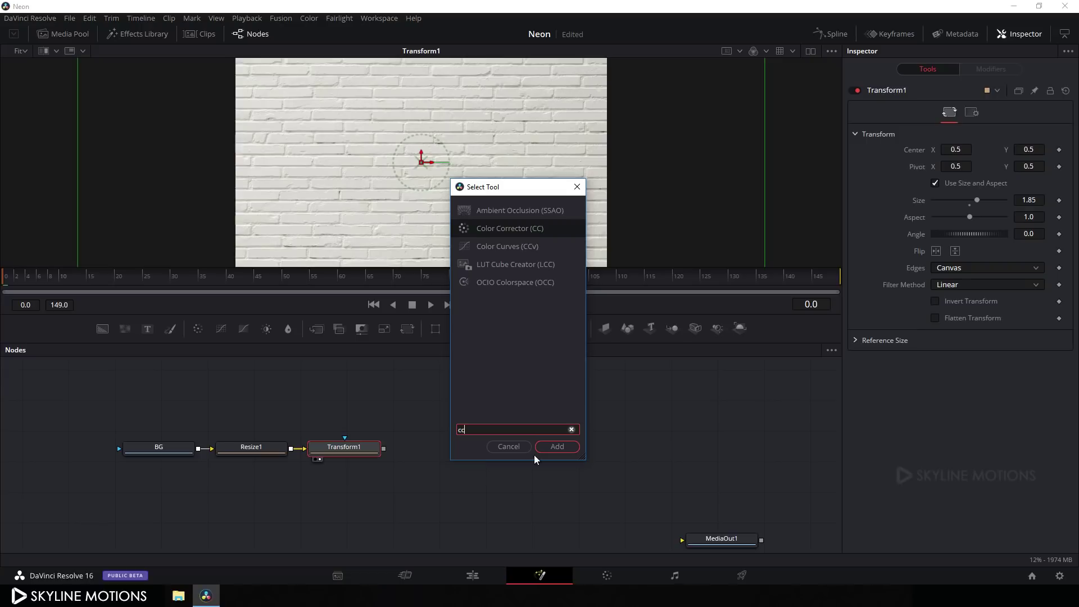
left_click(509, 446)
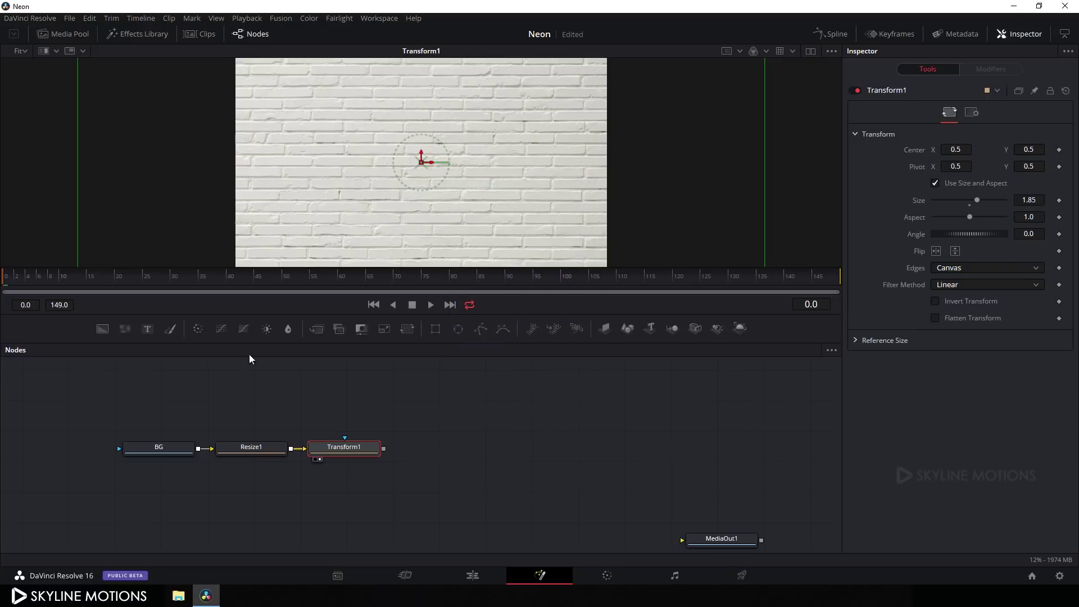
- Add a Color Corrector node after Transform1 and show its output in the viewer
left_click(197, 329)
key("1")
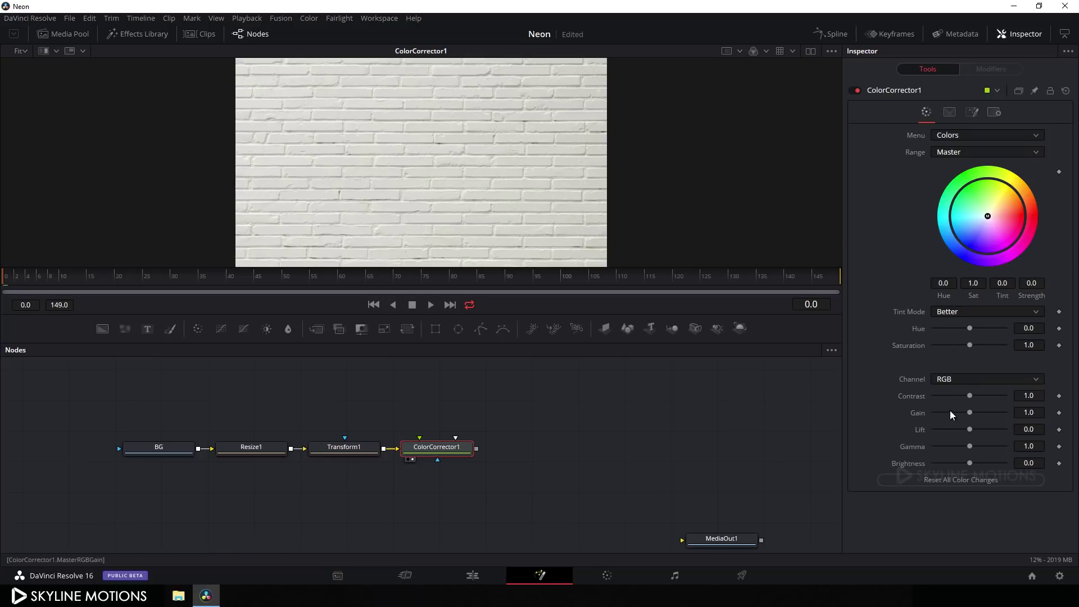
- Darken the brick wall by setting the Color Corrector's gain to 0.15
left_click_drag(969, 413, 943, 413)
left_click(1027, 412)
double_click(1027, 413)
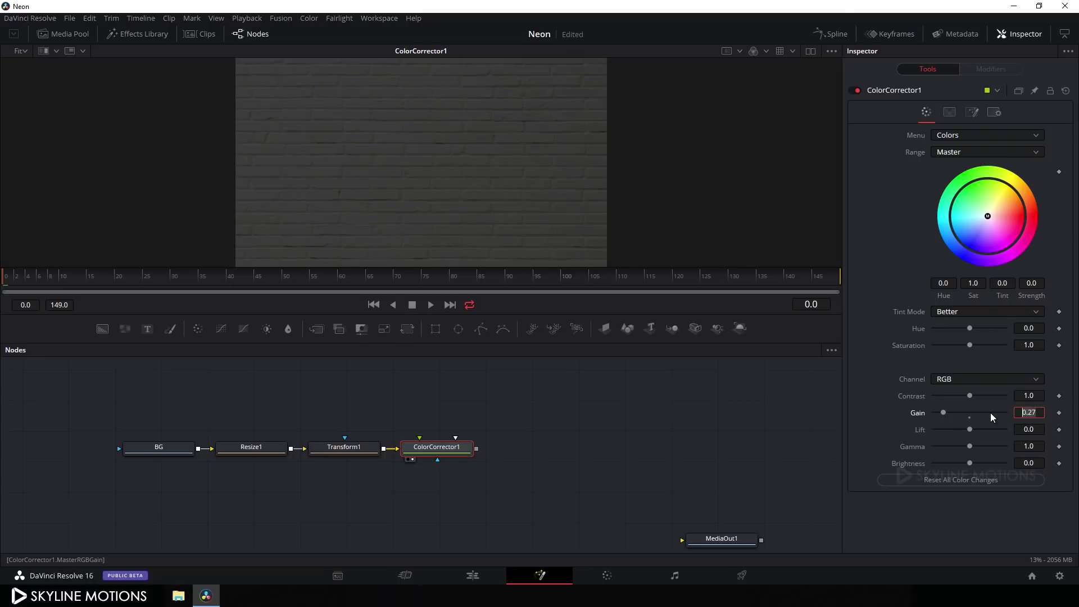
type("0.15")
key("Tab")
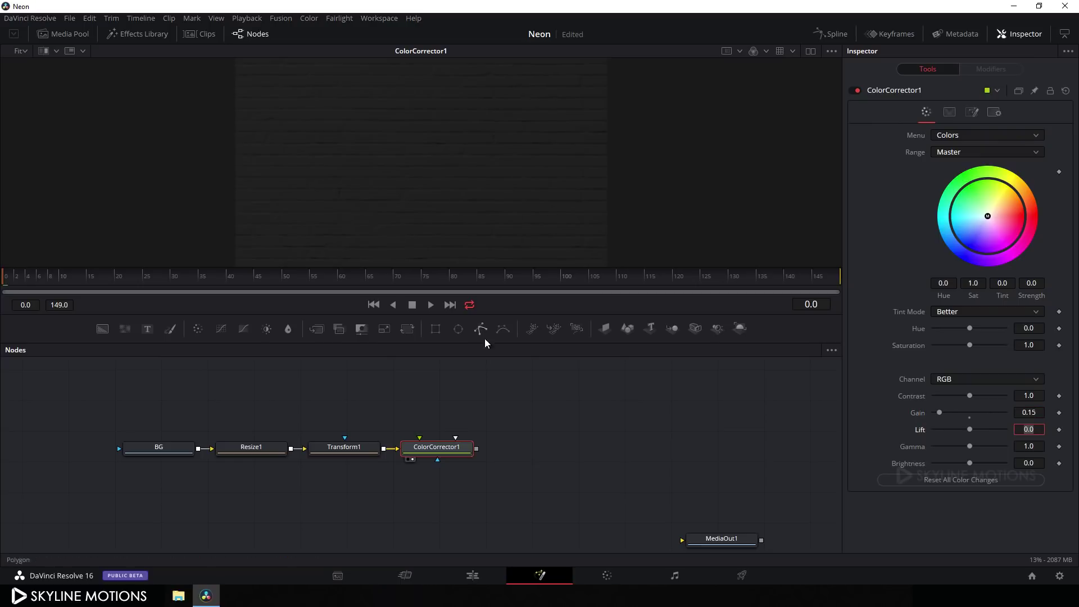
- Turn on arranging nodes to the grid and line ColorCorrector1 up with Transform1
scroll(509, 450, "up", 2)
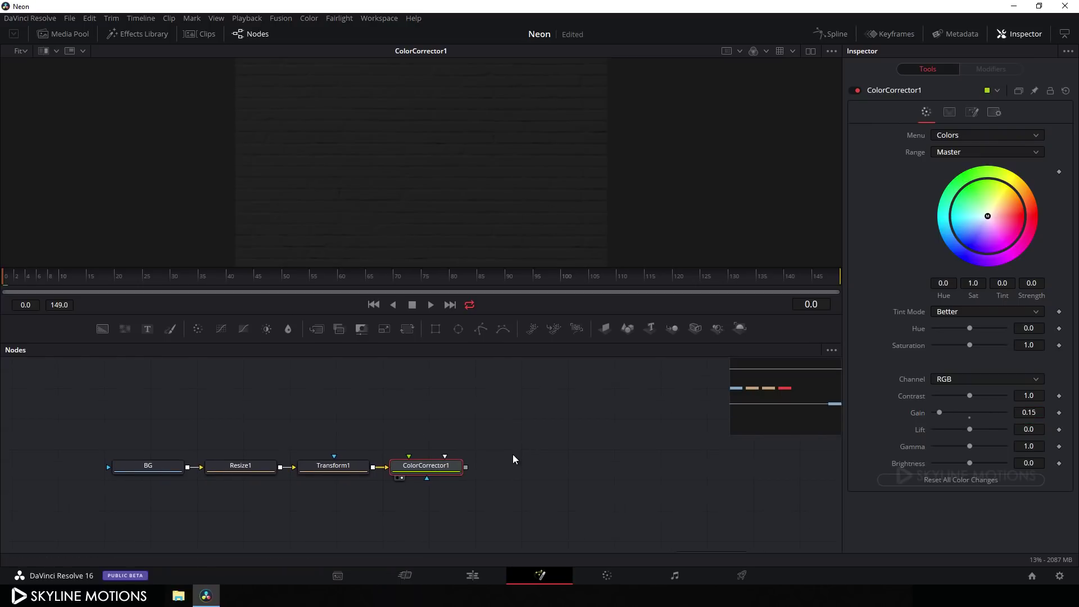
left_click_drag(430, 468, 415, 432)
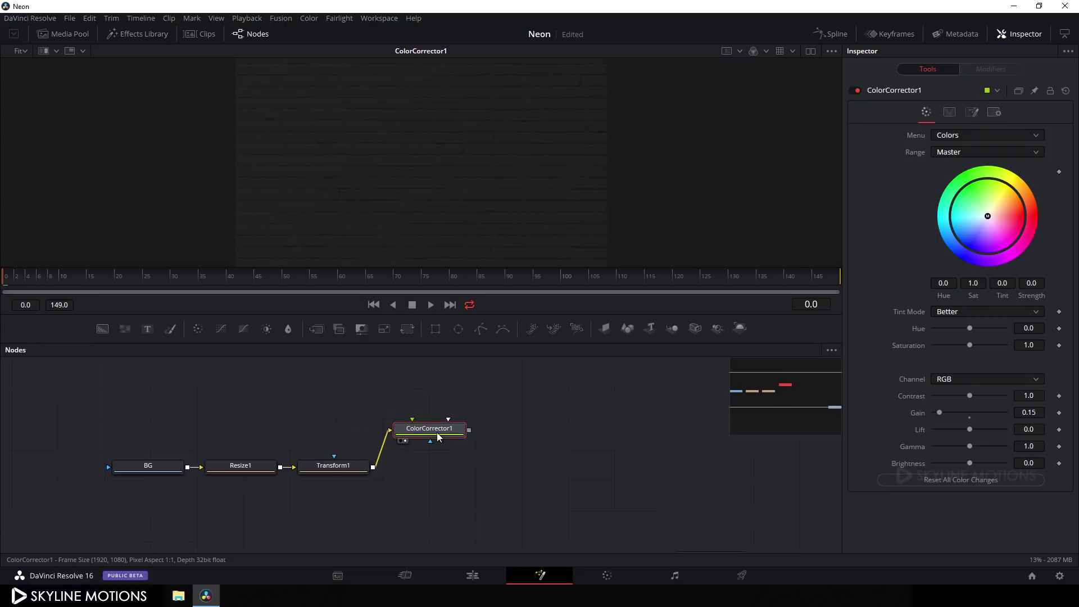
right_click(501, 458)
mouse_move(534, 310)
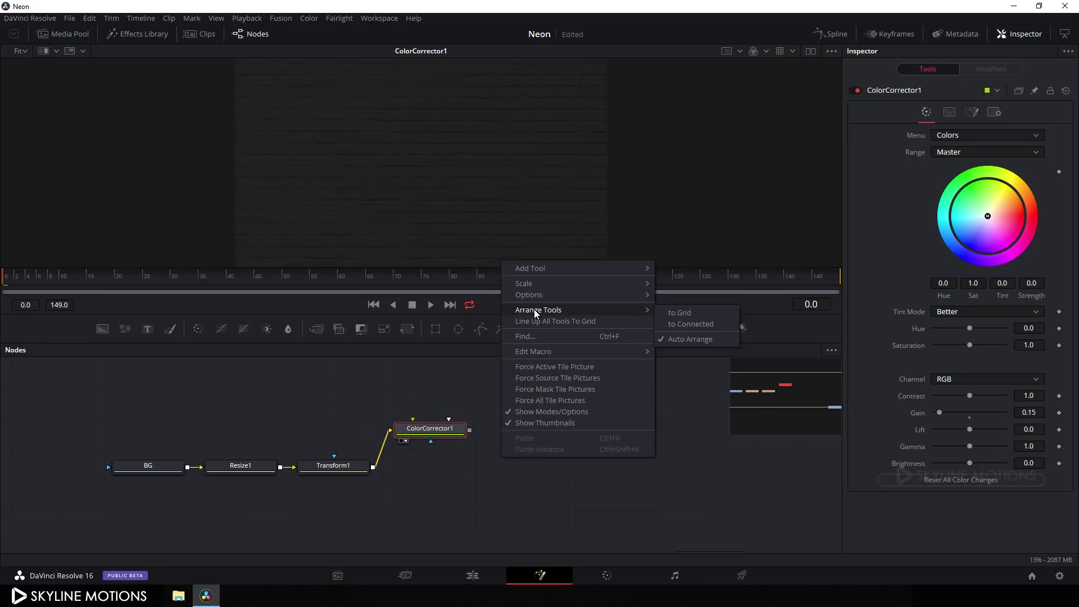
left_click(661, 312)
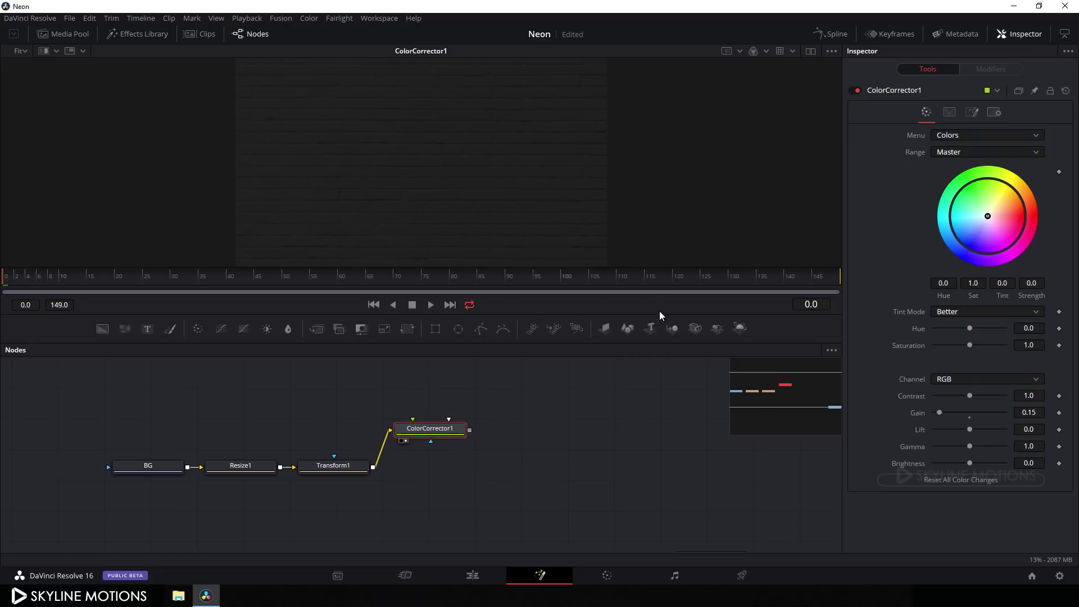
left_click_drag(446, 425, 444, 476)
left_click(147, 465)
scroll(558, 464, "down", 2)
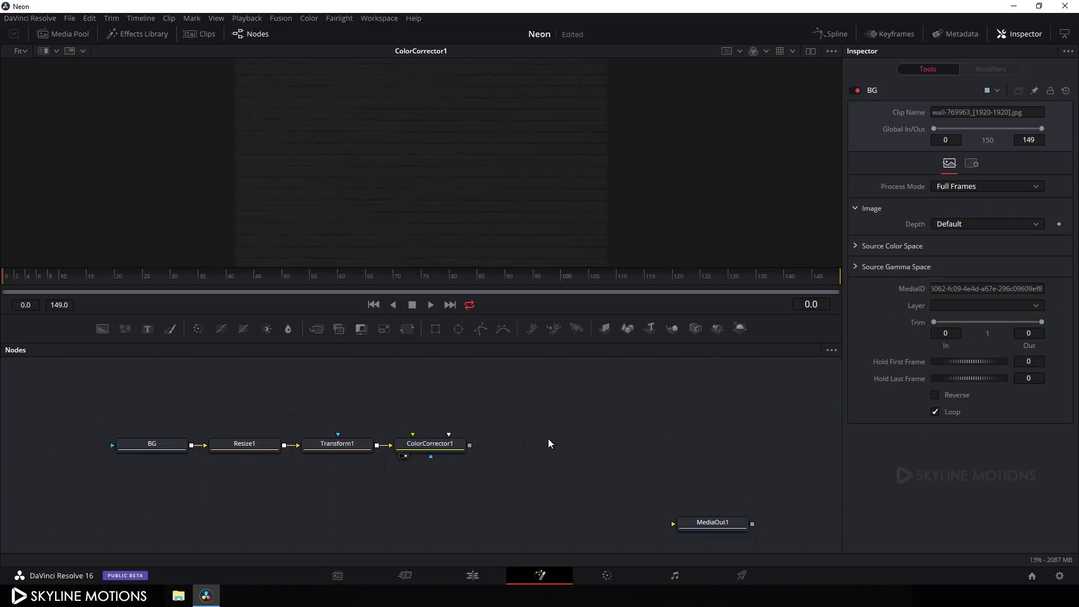
scroll(548, 439, "up", 1)
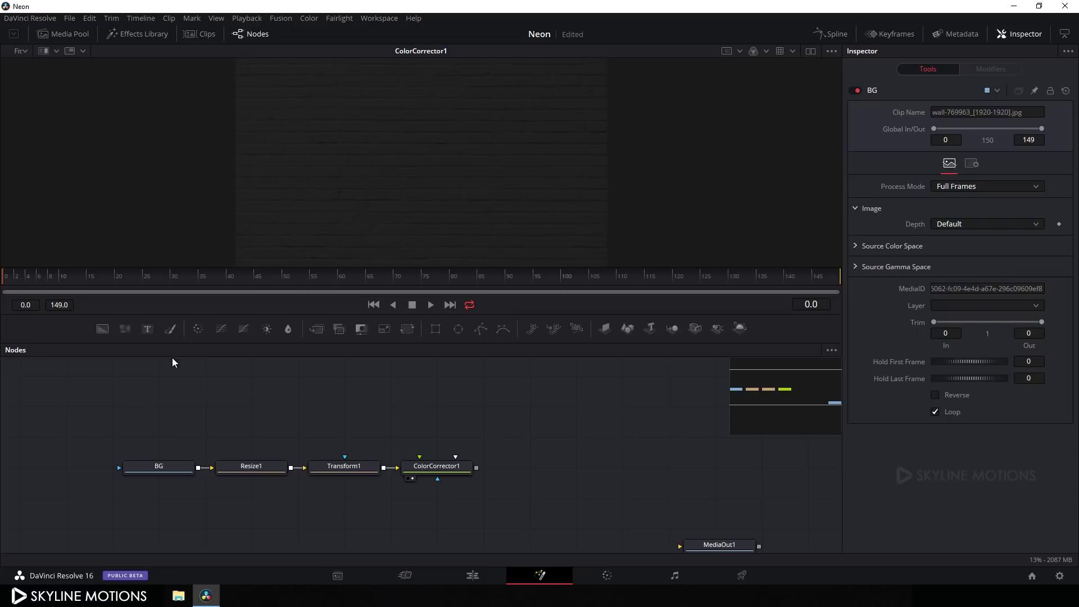
- Add a Text node above ColorCorrector1, show it in the viewer and enter the text LOVE
left_click_drag(204, 374, 477, 163)
left_click(949, 215)
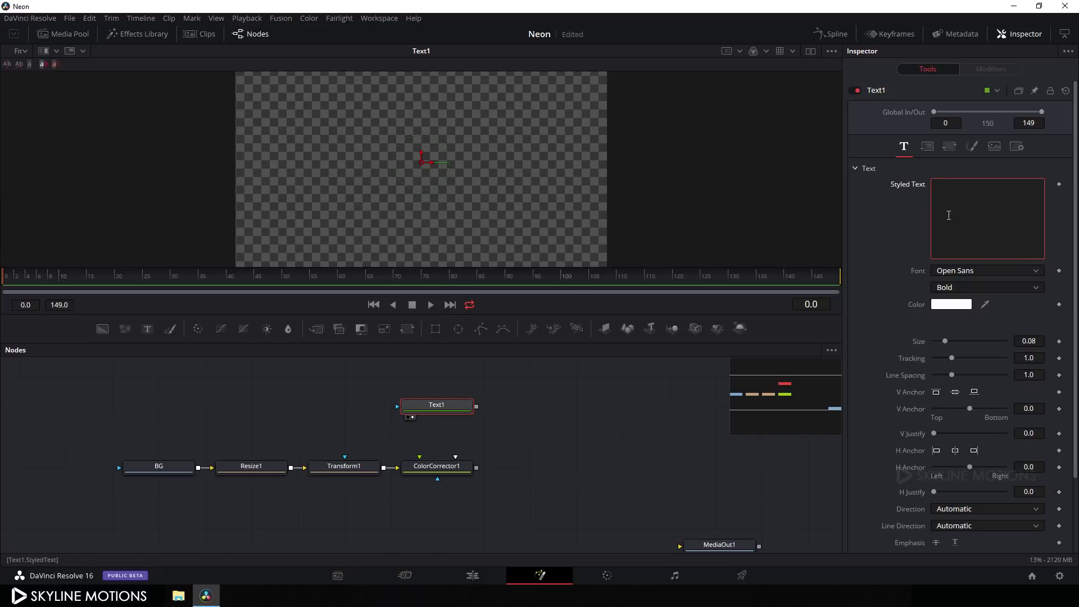
type("LOVE")
- Set the LOVE text's size to 0.3 and its font to Bauhaus 93
left_click_drag(945, 341, 979, 350)
left_click(1027, 342)
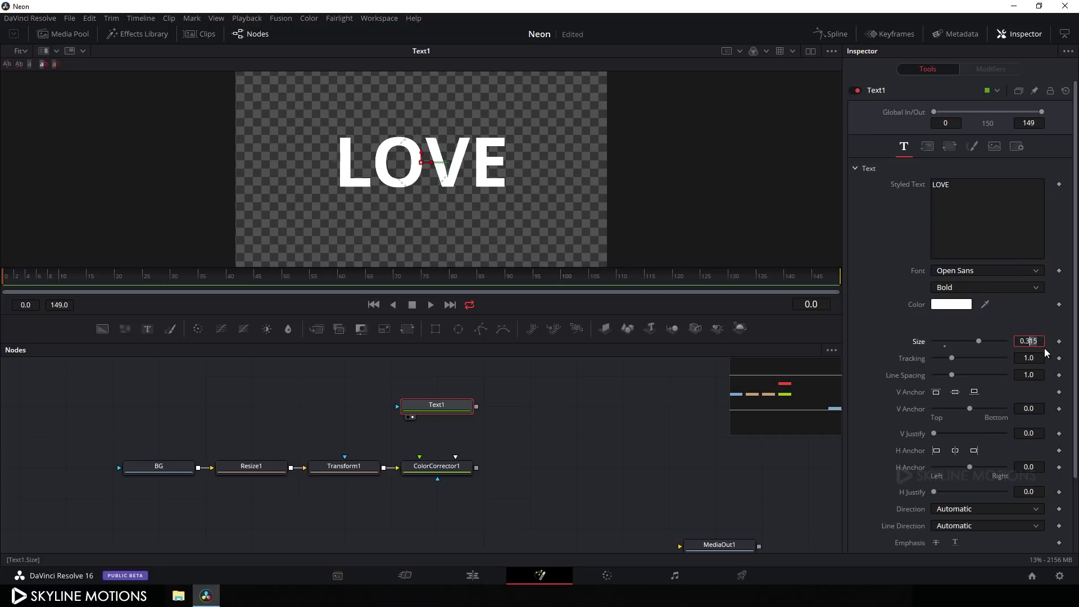
type("0")
key("Tab")
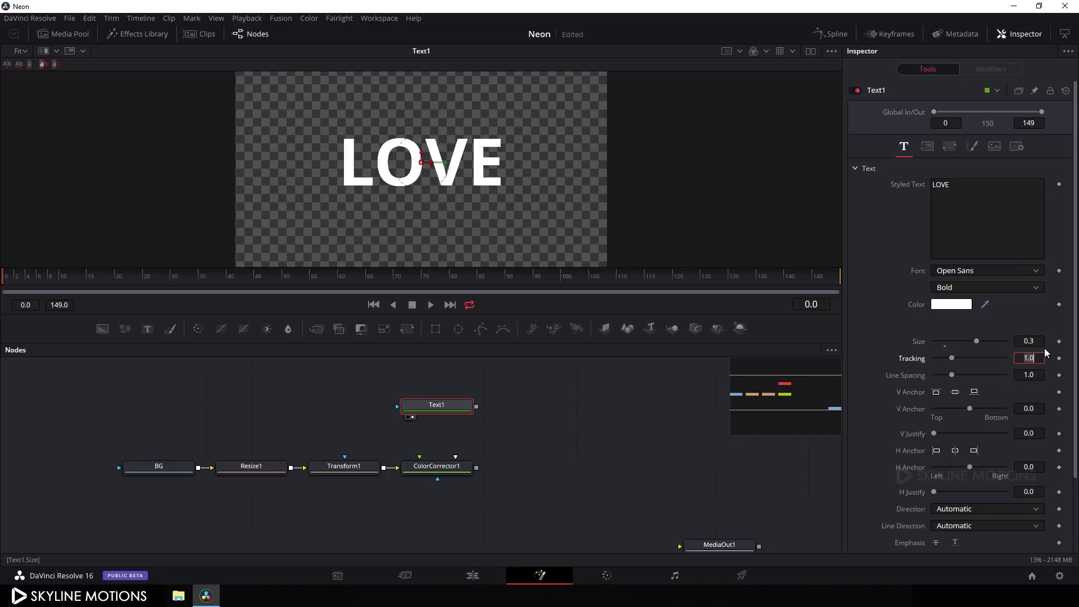
left_click(972, 272)
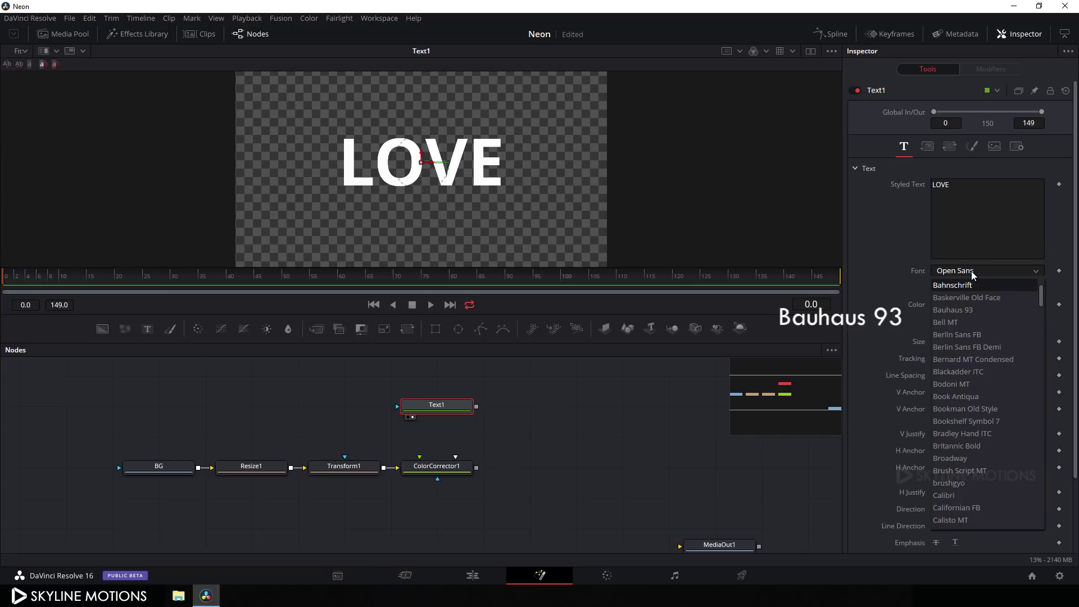
left_click(976, 310)
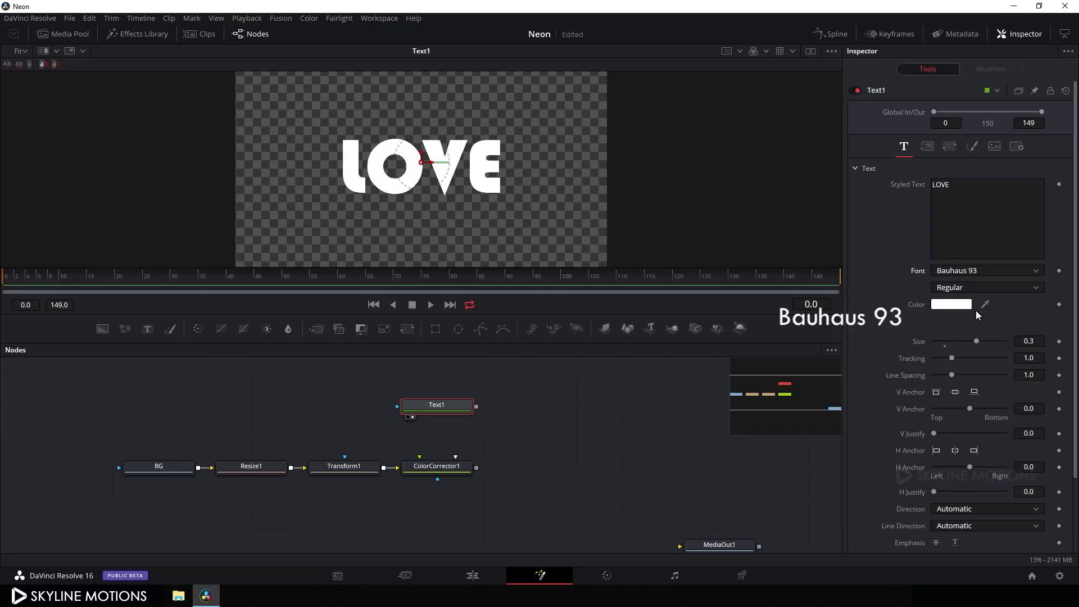
- Change the LOVE text's shading appearance to outline and set the outline thickness to 0.0085
left_click(970, 147)
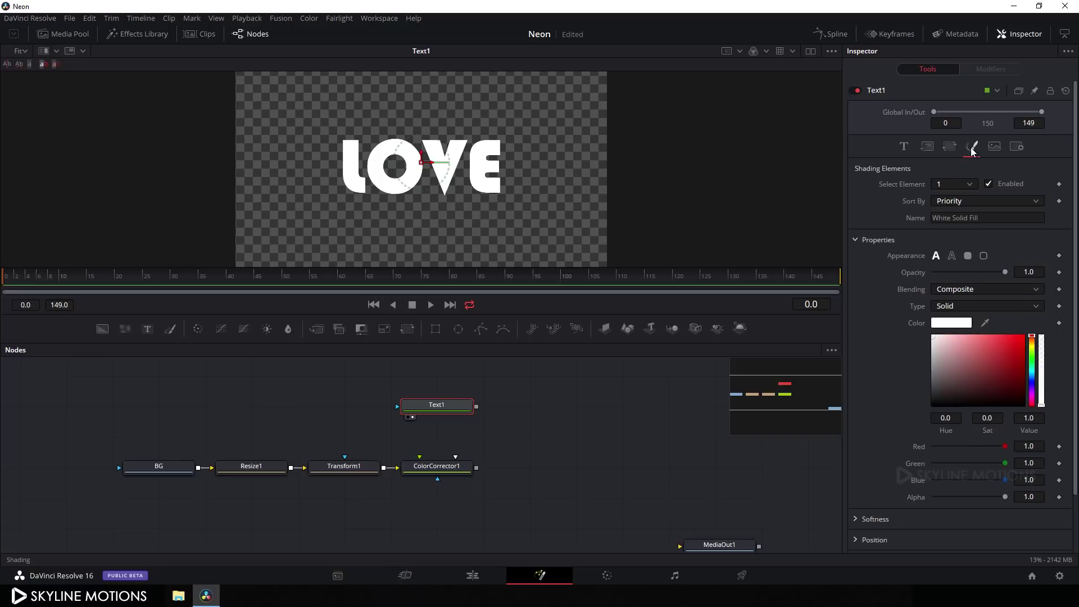
left_click(952, 255)
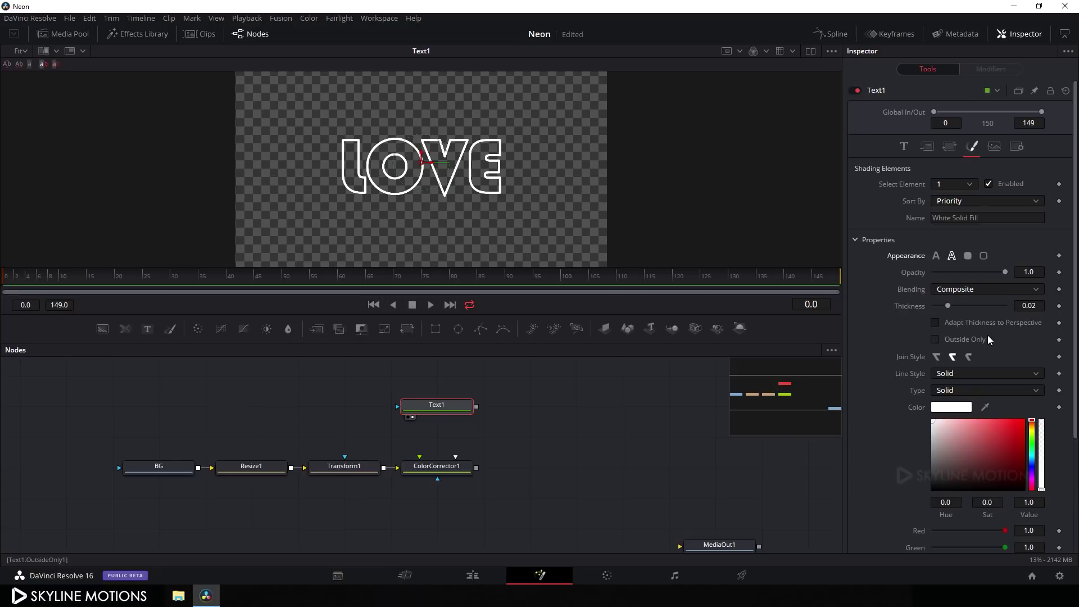
left_click_drag(949, 308, 938, 306)
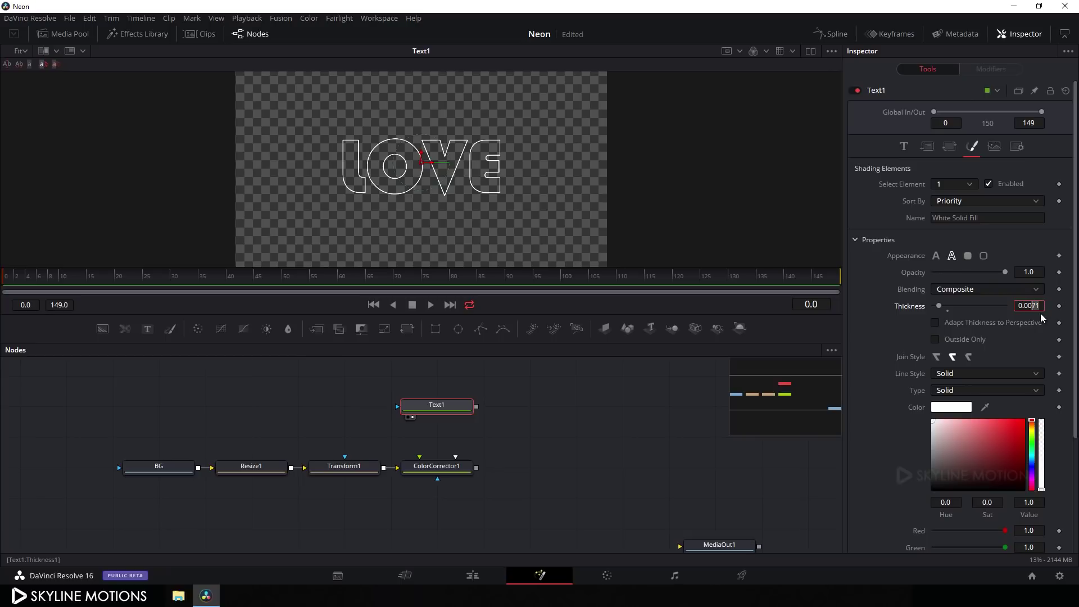
key("ctrl+a")
type("0.0085")
key("Return")
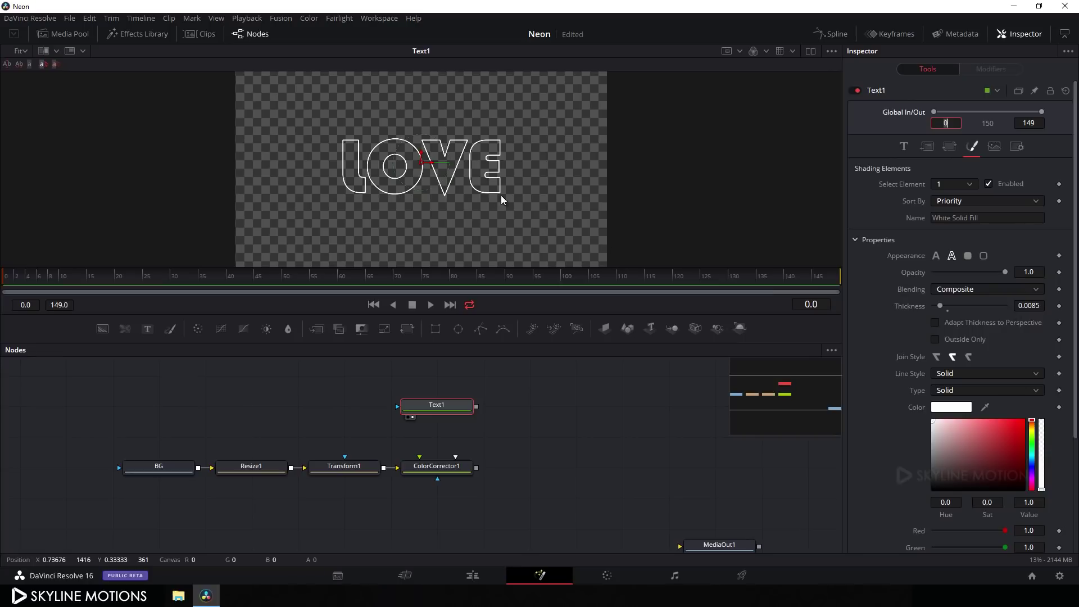
scroll(448, 197, "up", 3)
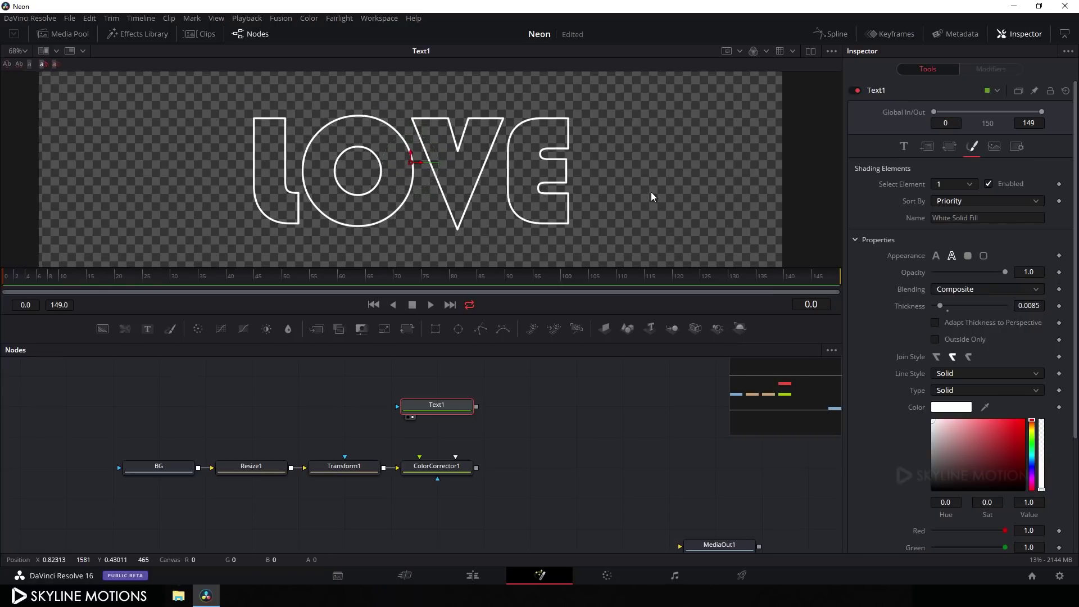
- Move Text1 above Transform1, then merge it over ColorCorrector1 with a new Merge node and show the merge in the viewer
left_click_drag(411, 417, 354, 423)
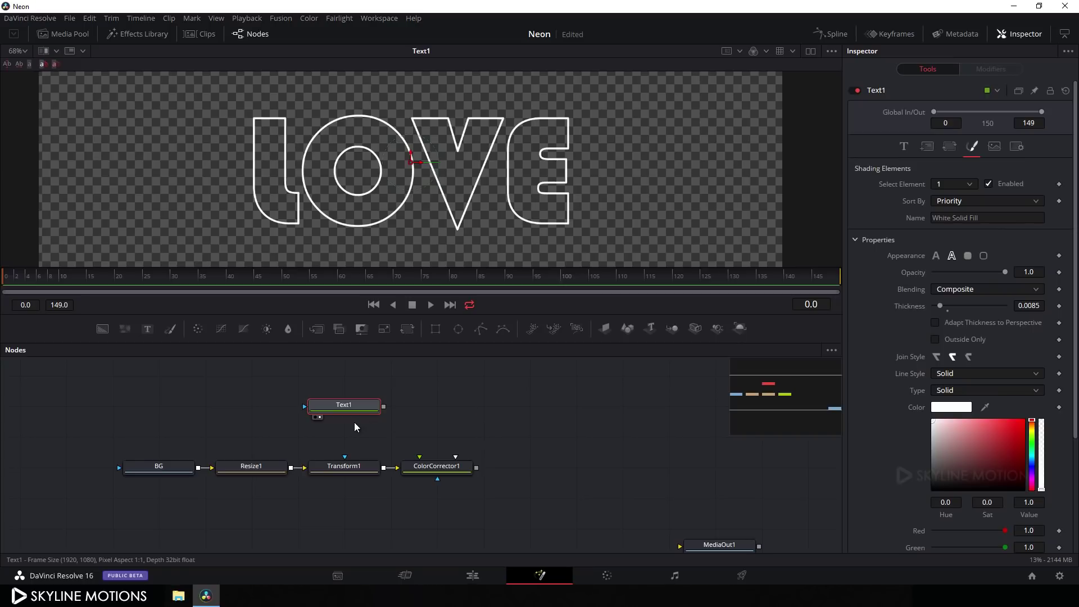
left_click(455, 420)
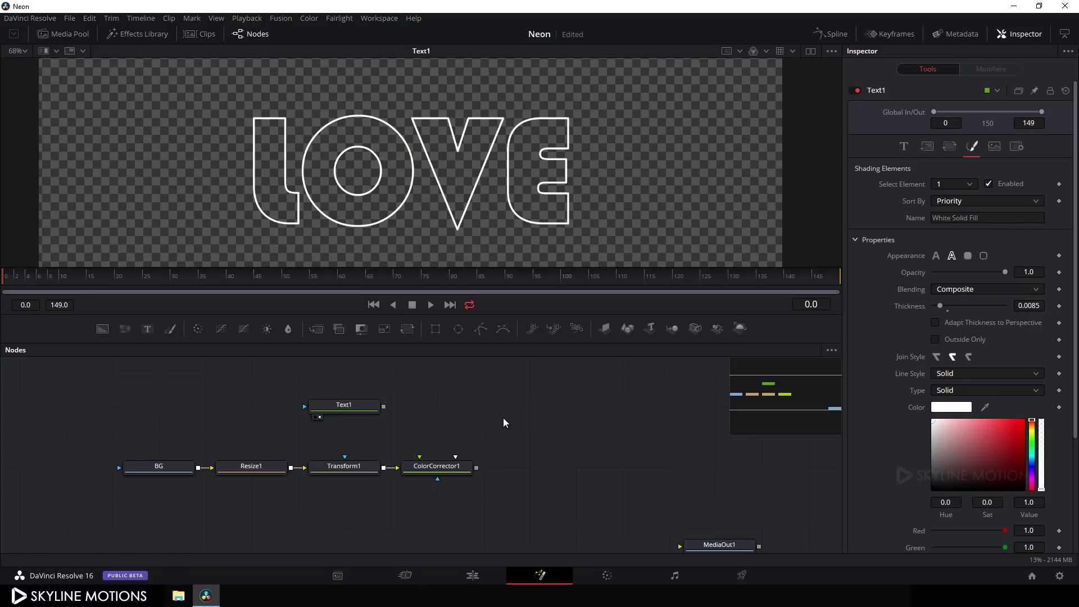
left_click(316, 329)
left_click_drag(459, 417, 452, 468)
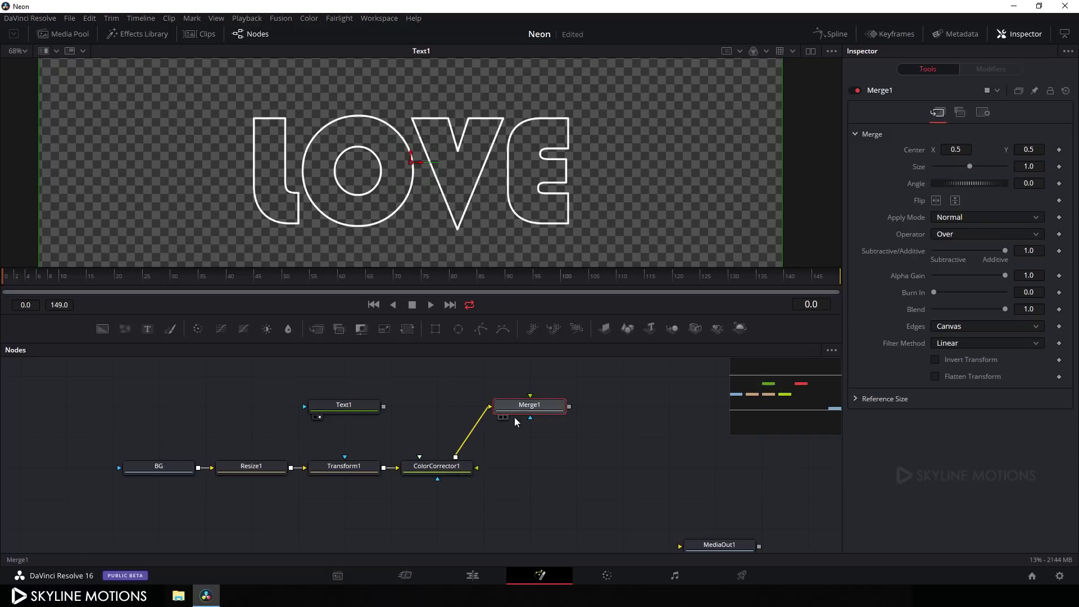
left_click_drag(531, 399, 350, 406)
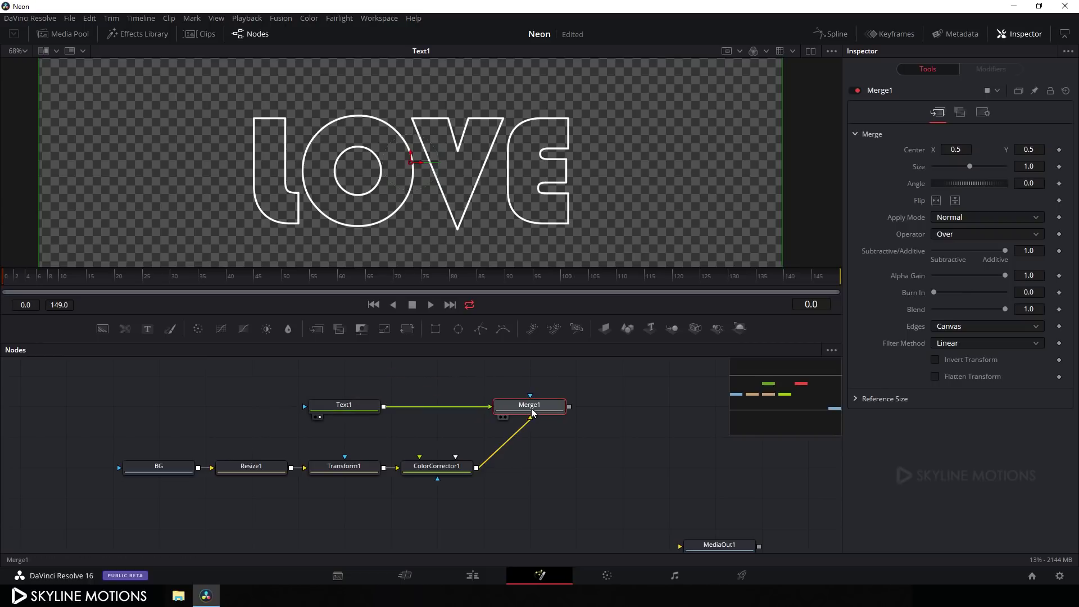
left_click_drag(533, 408, 562, 169)
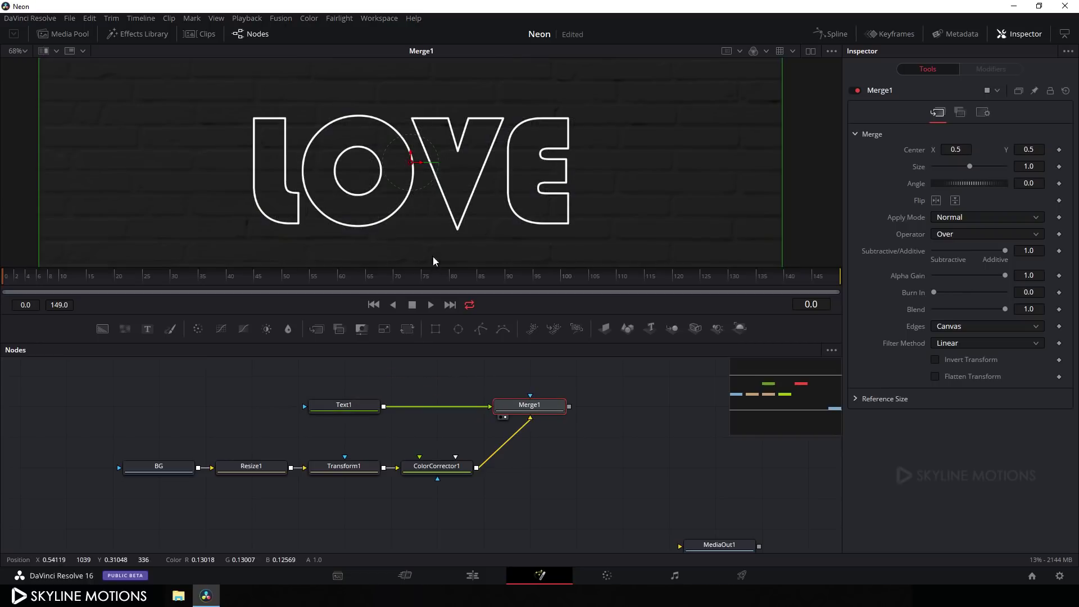
- Fit the image to the viewer and set Merge1's blend to 0.15
left_click(18, 51)
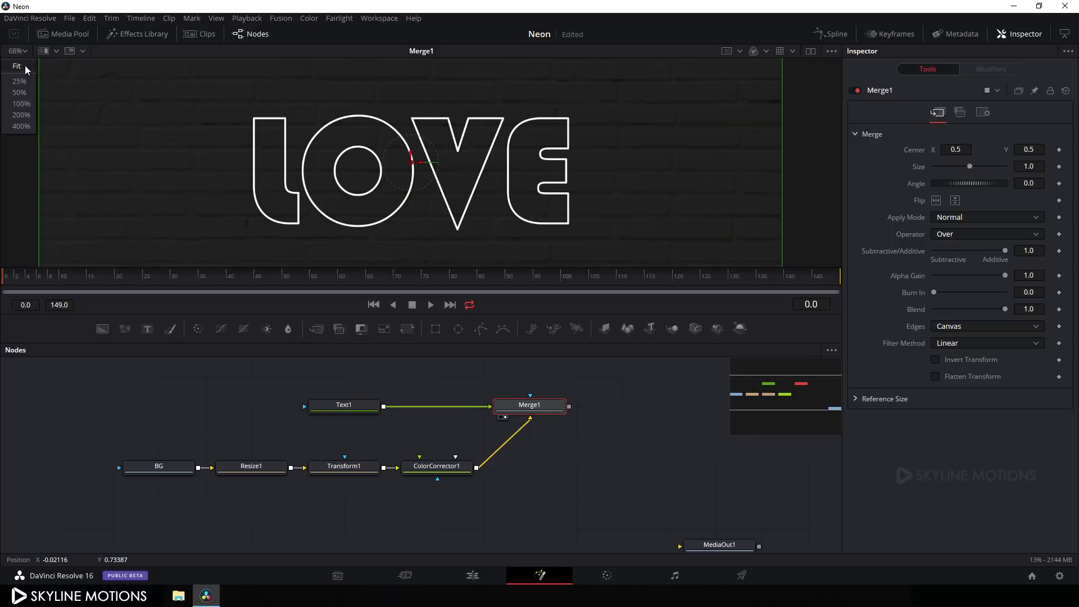
left_click(17, 66)
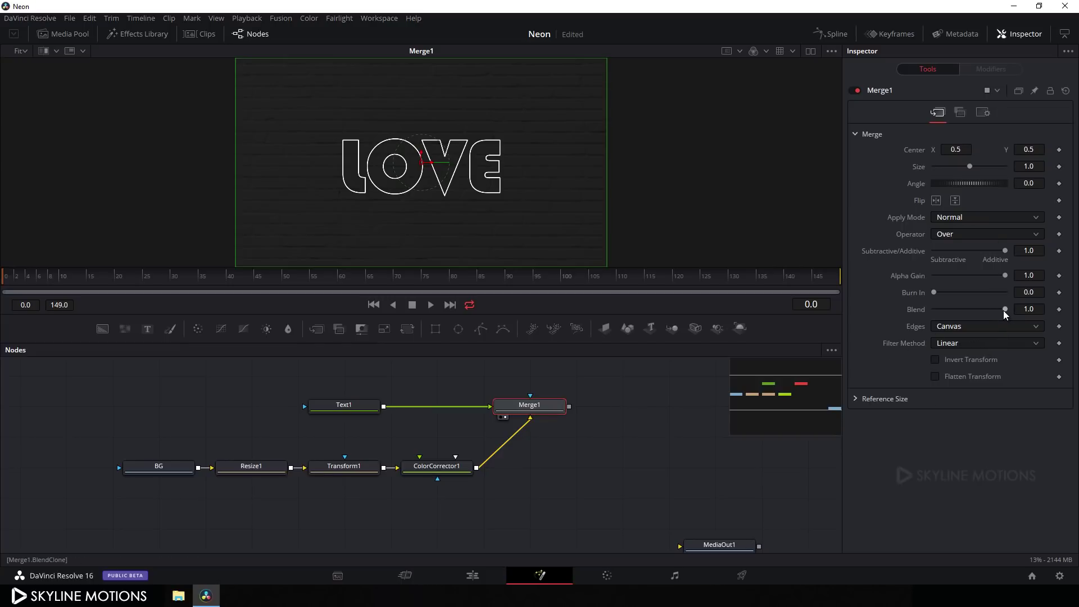
left_click_drag(1004, 309, 948, 313)
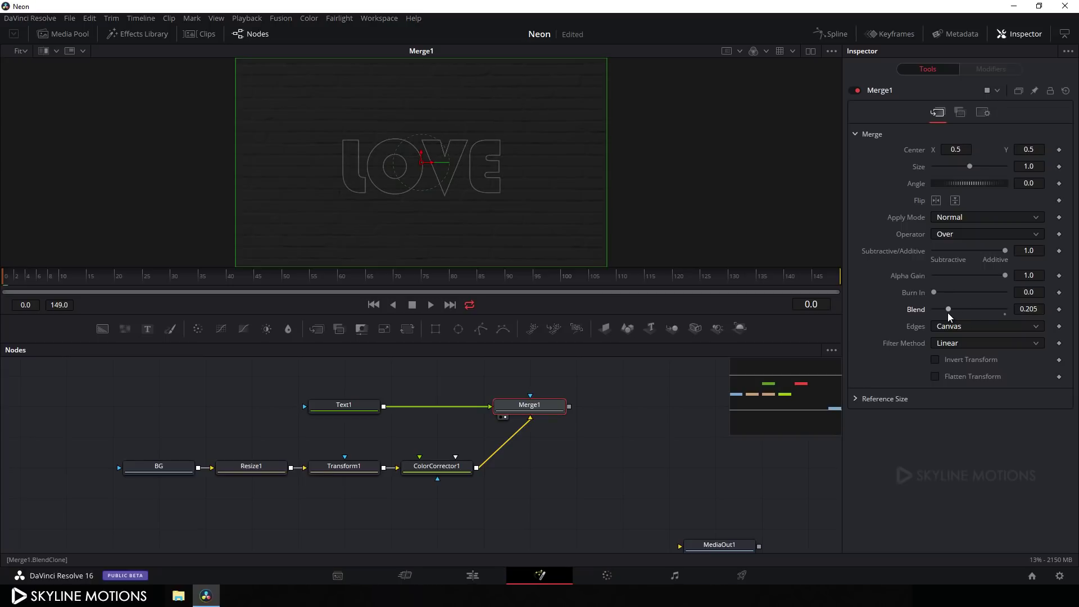
left_click(1034, 308)
type("0.15")
key("Tab")
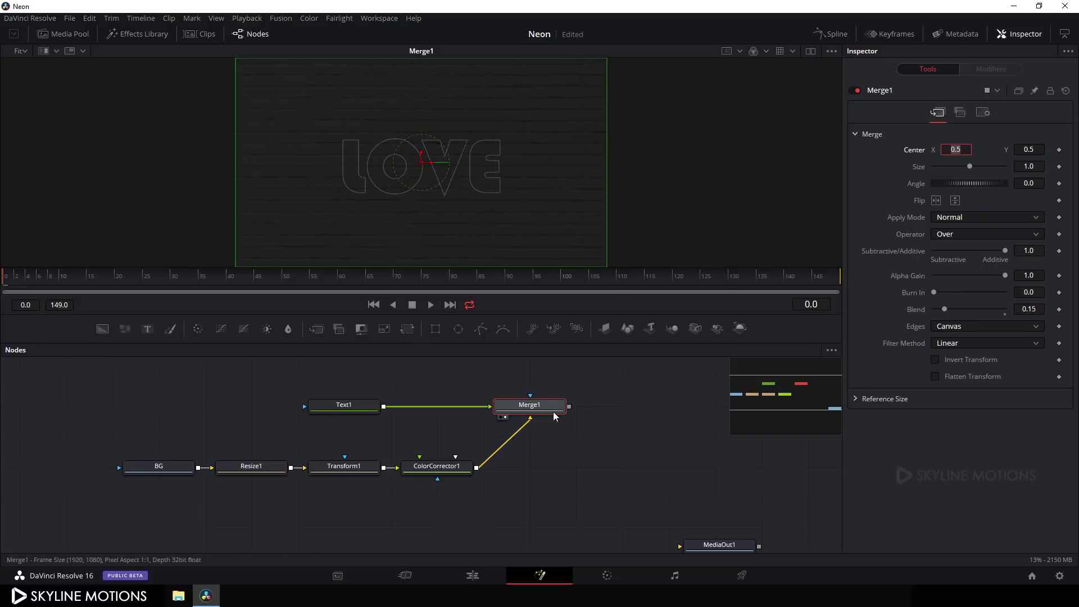
- Move Merge1 next to Text1, directly above ColorCorrector1
left_click_drag(528, 411, 436, 410)
left_click(502, 414)
left_click_drag(525, 394, 506, 423)
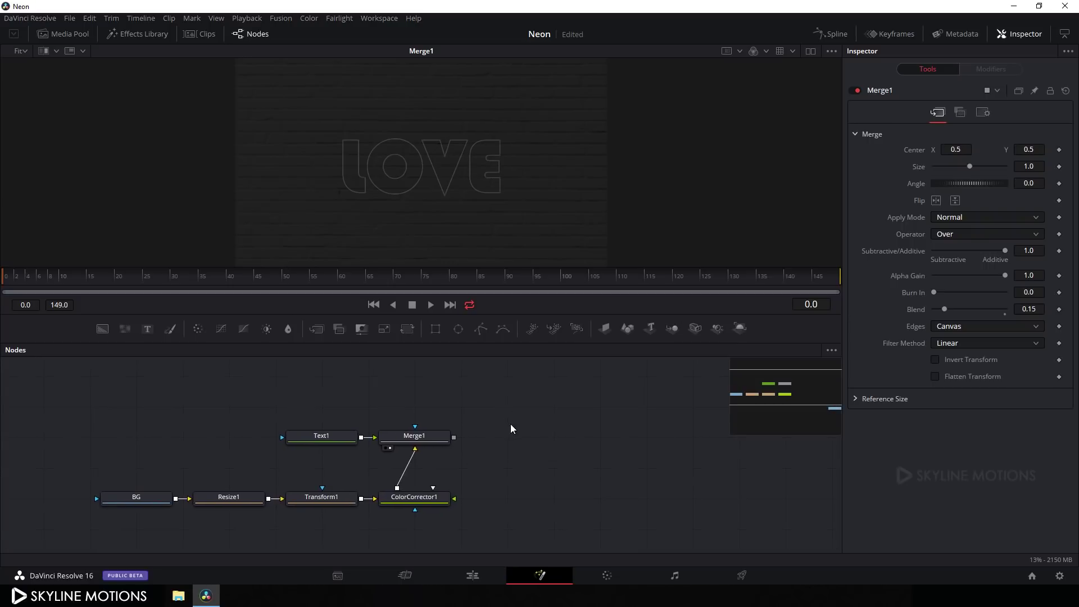
- Add an unconnected Glow (Glo) node to the graph
key("shift+space")
type("res")
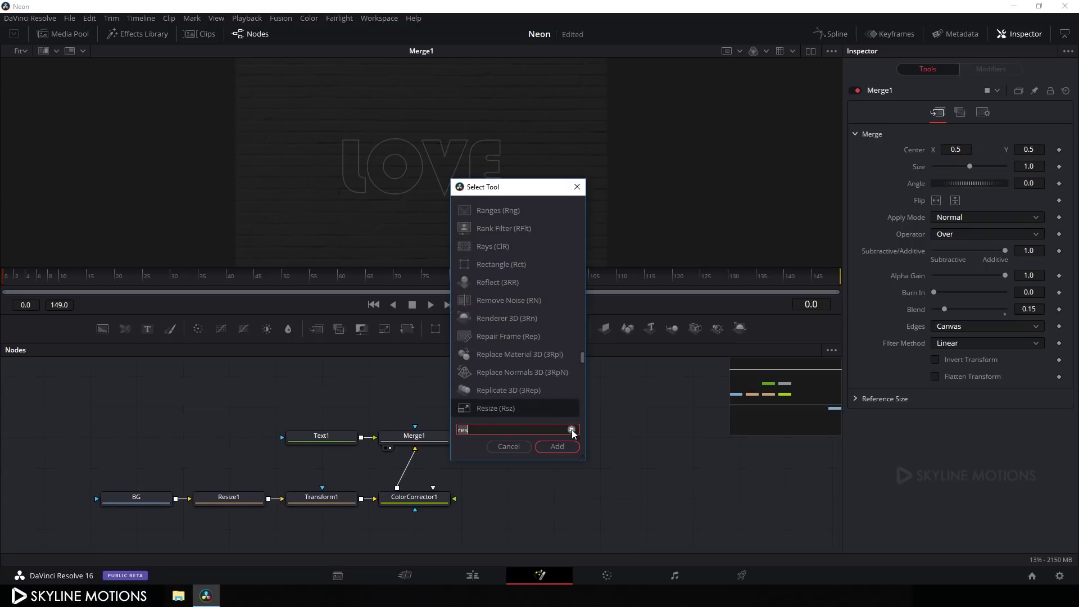
key("BackSpace")
key("BackSpace")
key("BackSpace")
type("glow")
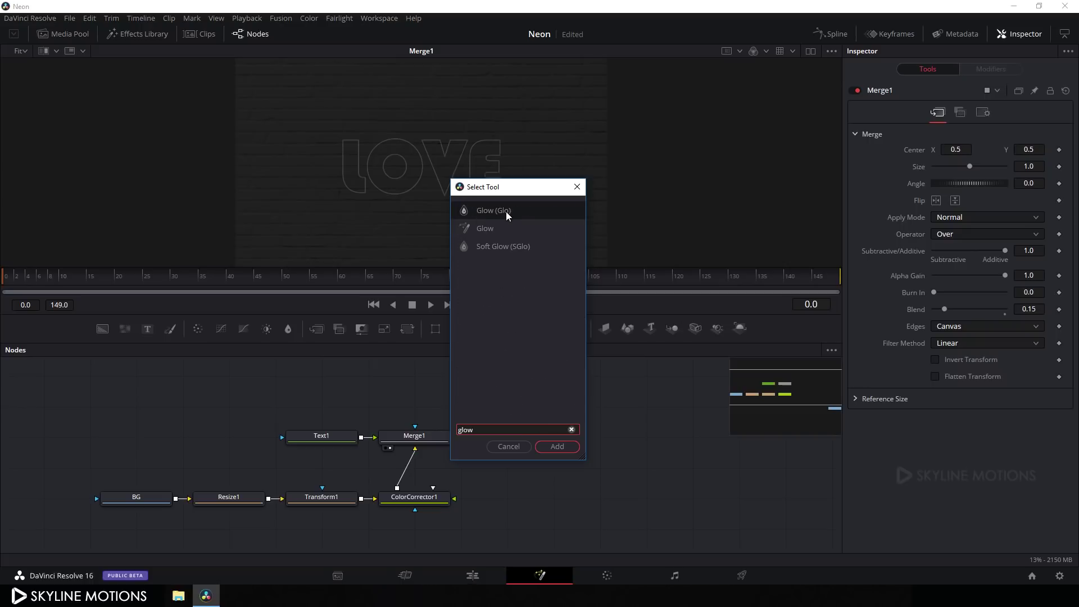
left_click(566, 450)
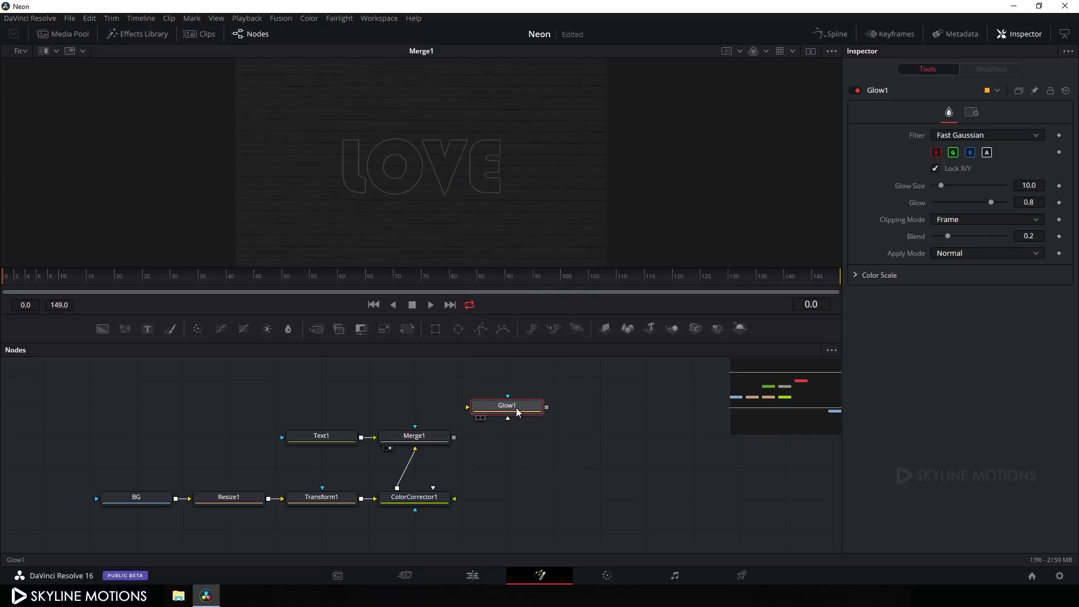
- Connect Text1's output to Glow1, line both nodes up above Merge1 and show Glow1 in the viewer
left_click_drag(361, 438, 506, 405)
left_click_drag(329, 438, 315, 414)
left_click_drag(503, 406, 476, 168)
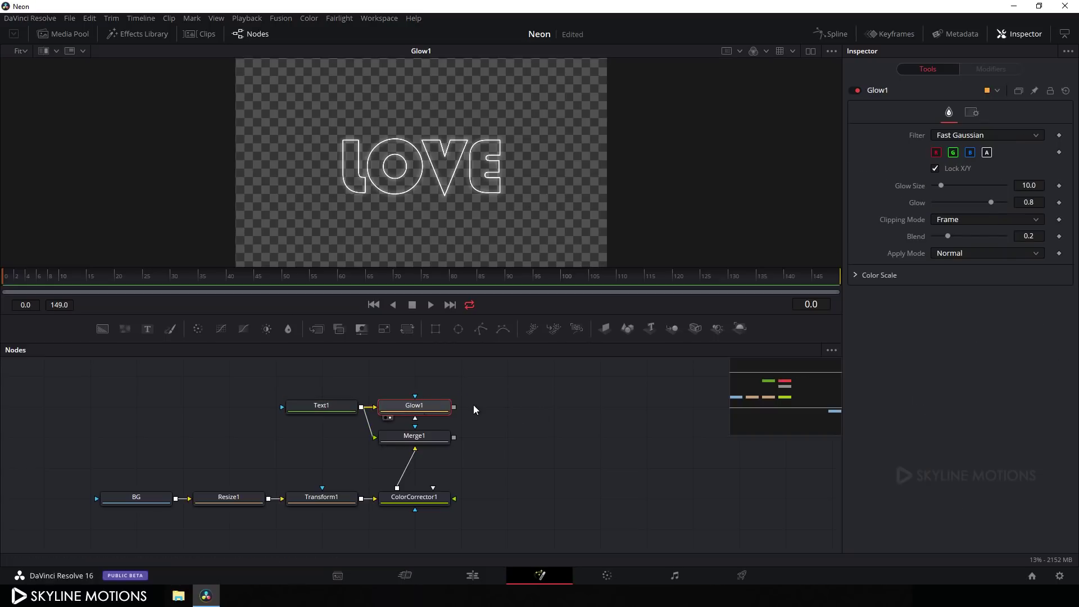
- Add a second Merge node with Merge1 as its background and Glow1 as its foreground
left_click_drag(457, 442, 411, 448)
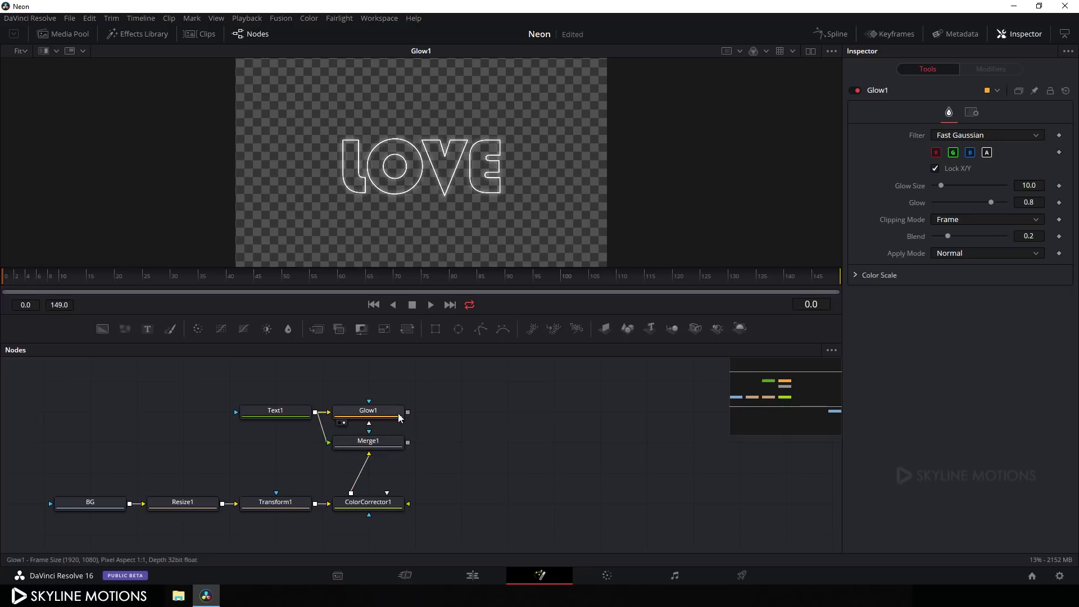
left_click_drag(321, 331, 408, 442)
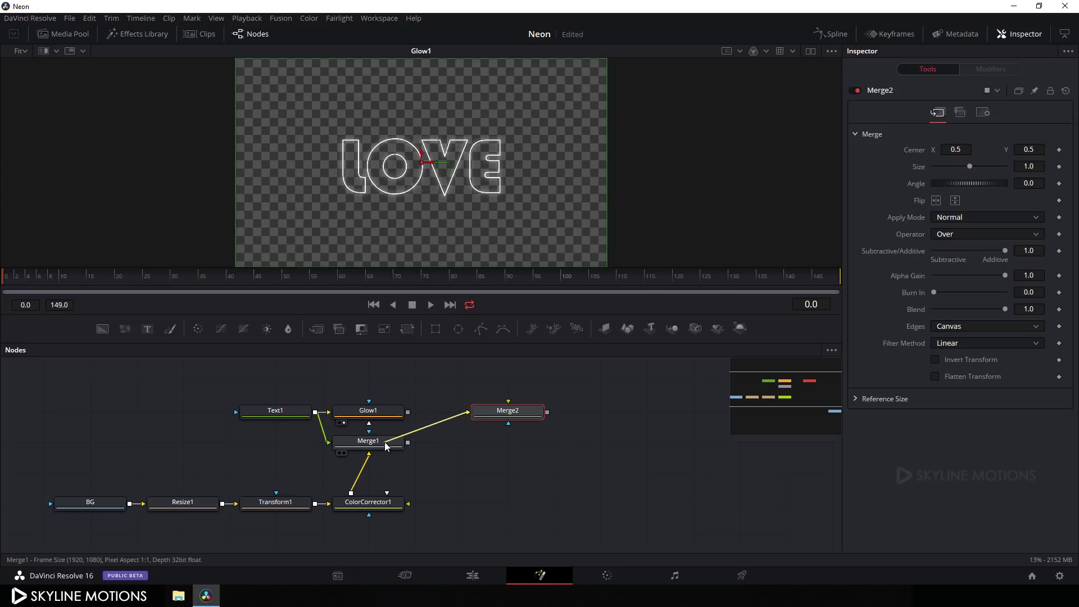
left_click_drag(508, 404, 372, 415)
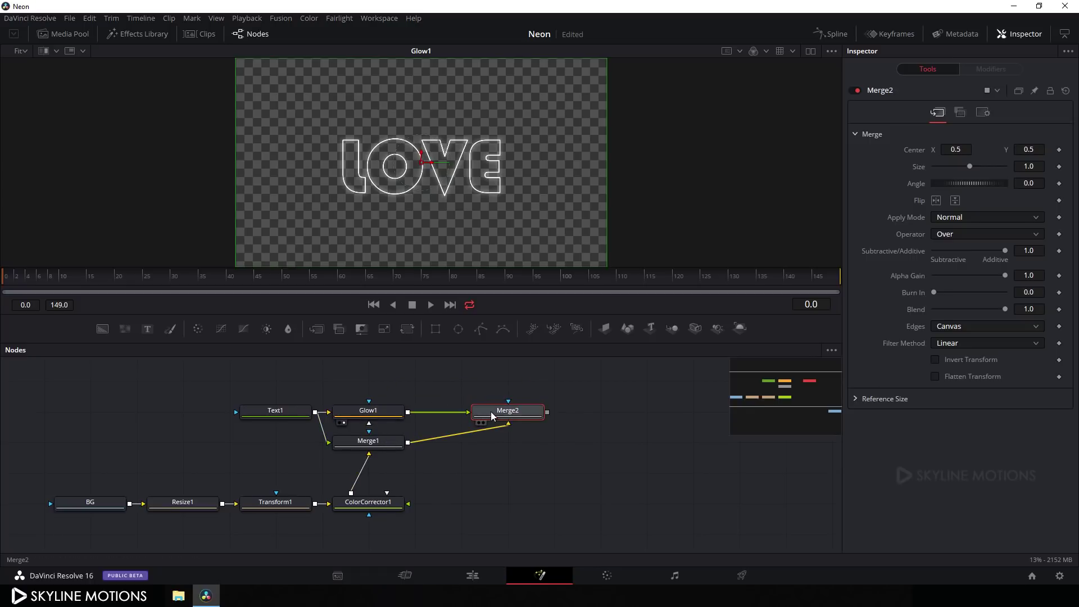
- Line Merge2 up closer to Glow1 in the node graph and show Merge2 in the viewer
left_click_drag(476, 422, 429, 421)
key("1")
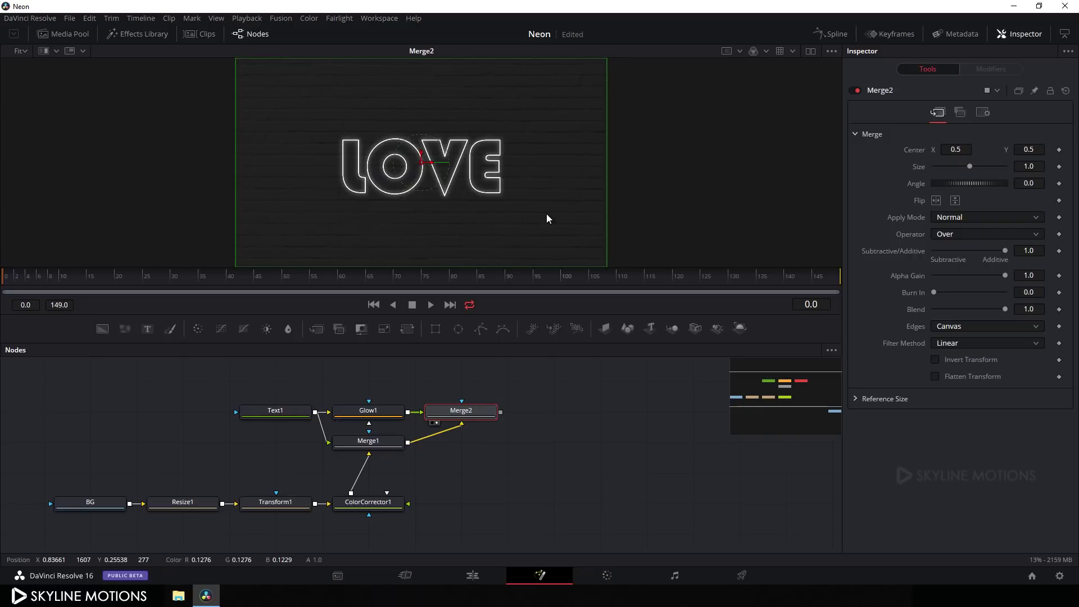
- Set Glow1's Glow Size to 20
left_click(377, 418)
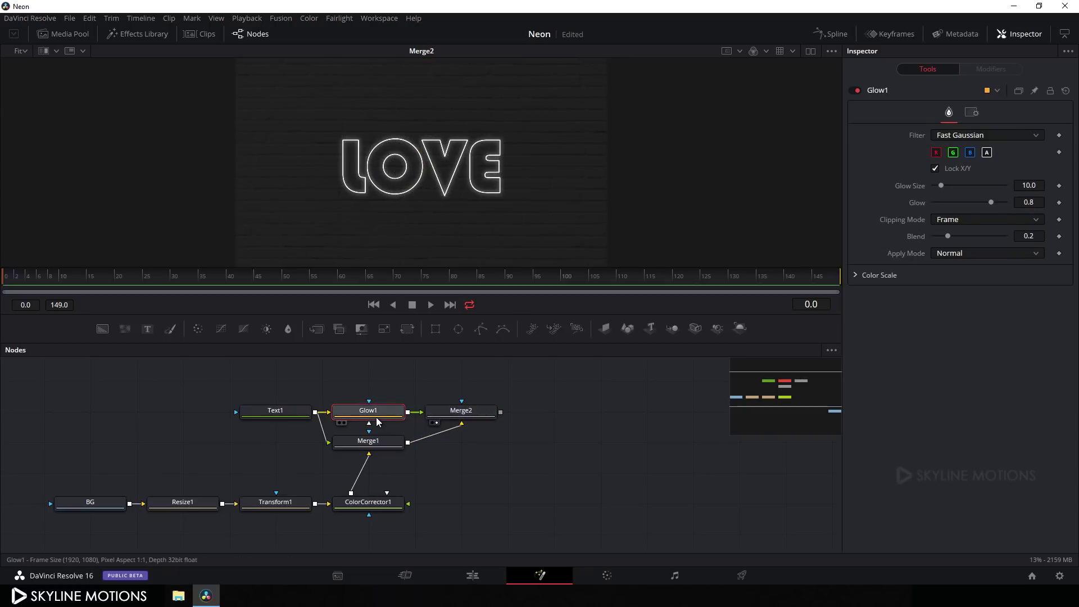
scroll(405, 198, "up", 2)
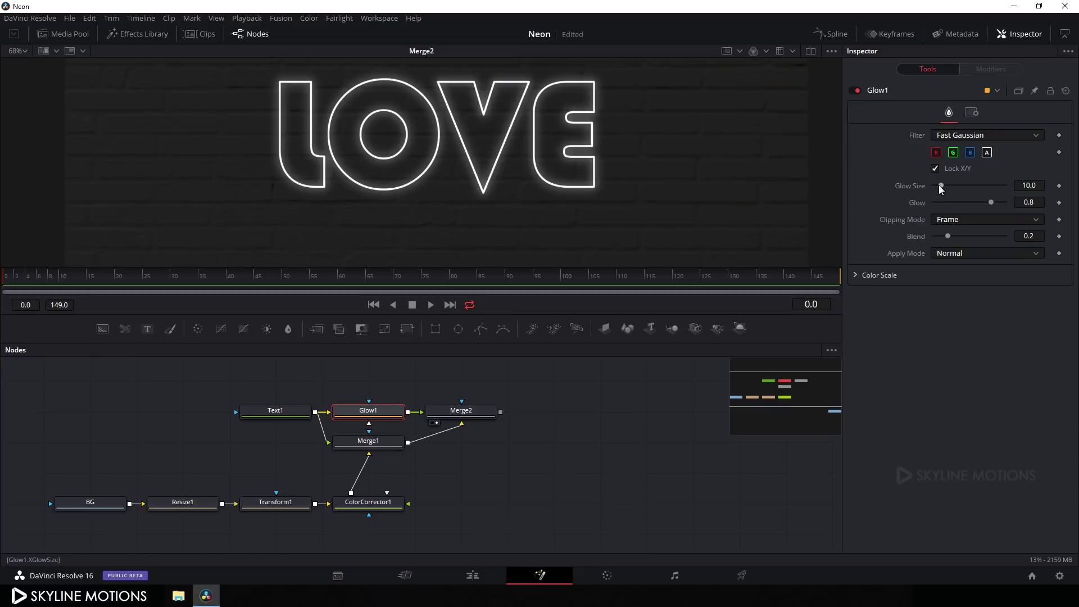
left_click_drag(943, 186, 949, 186)
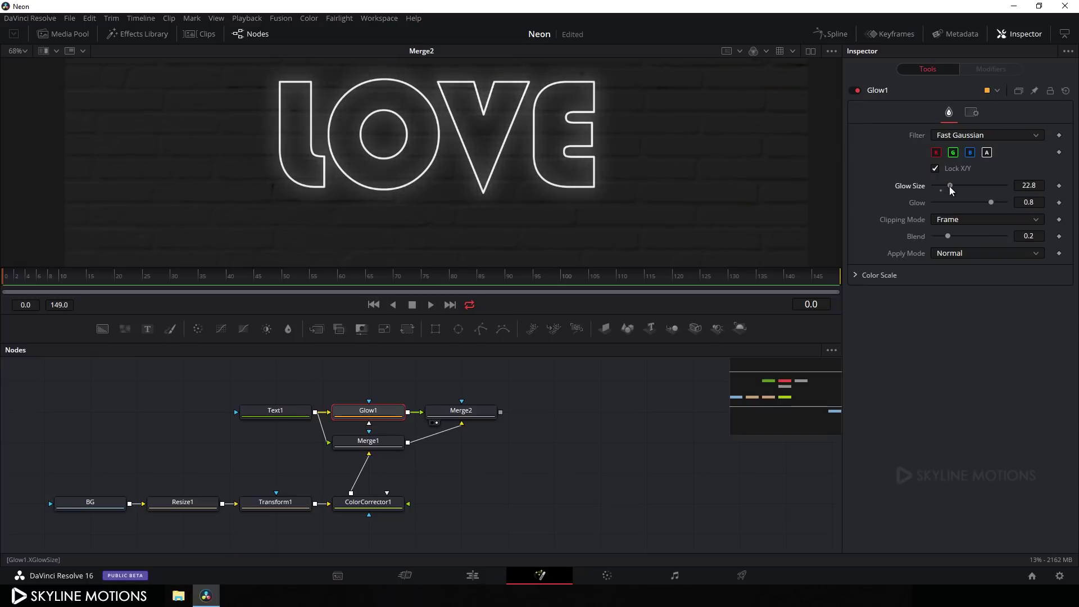
double_click(1039, 185)
type("20")
key("Return")
- Set Glow1's Glow value to 0.85 and deselect the node
left_click_drag(991, 202, 996, 201)
left_click(1042, 202)
double_click(1041, 202)
type("0.85")
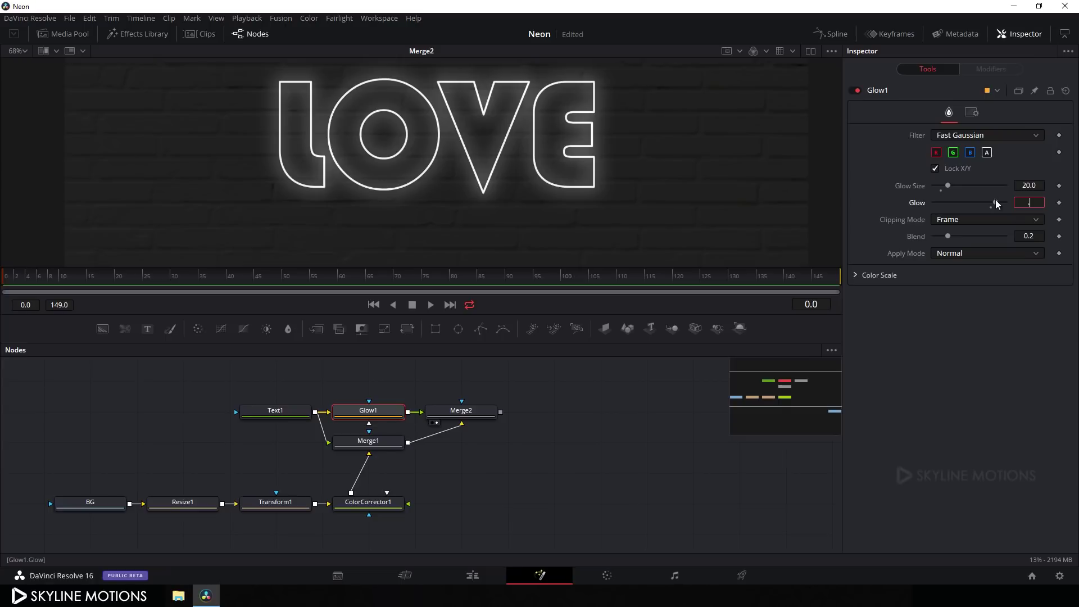
key("Tab")
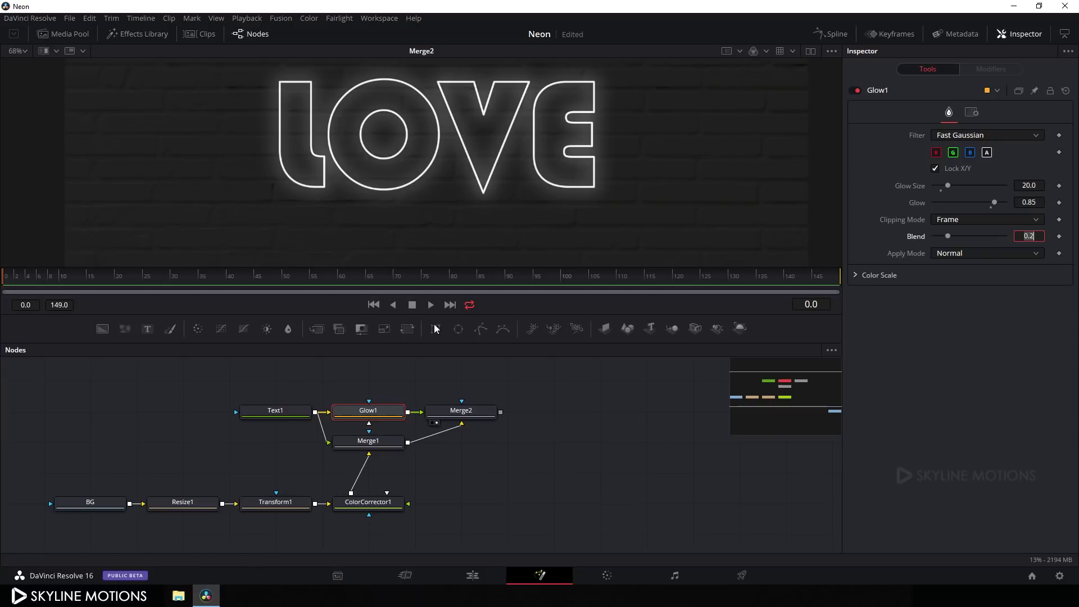
left_click(527, 415)
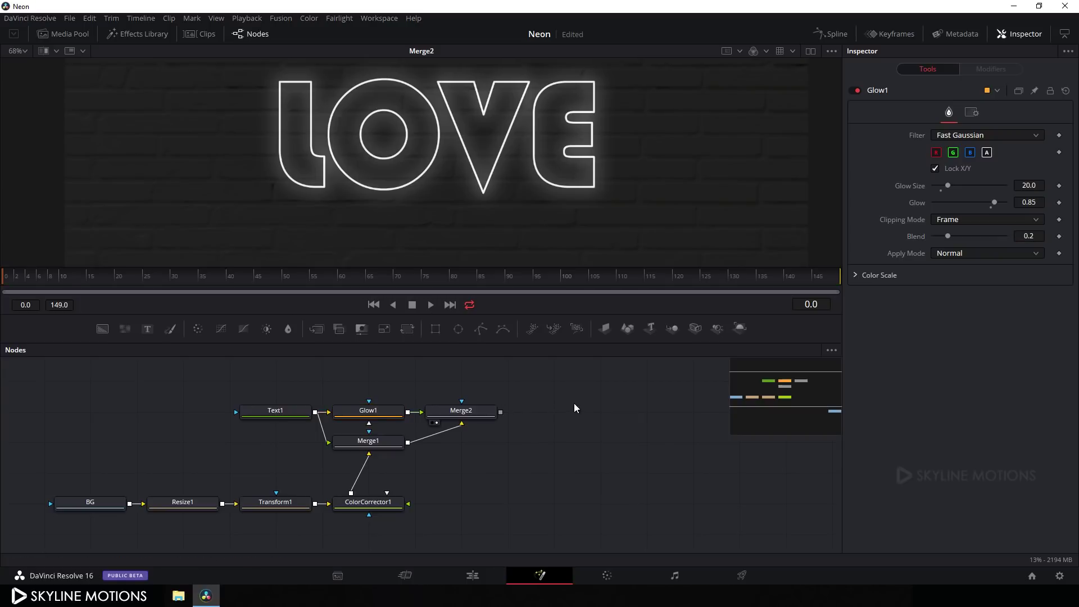
- Add a second Color Corrector node after Merge2 and show it in the viewer
left_click(481, 415)
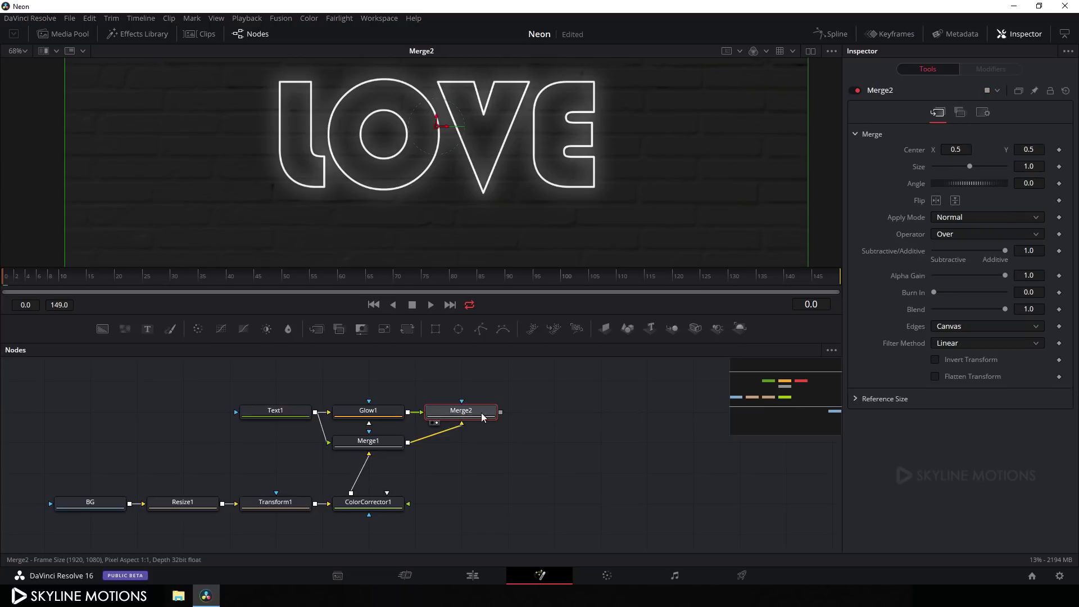
left_click(195, 330)
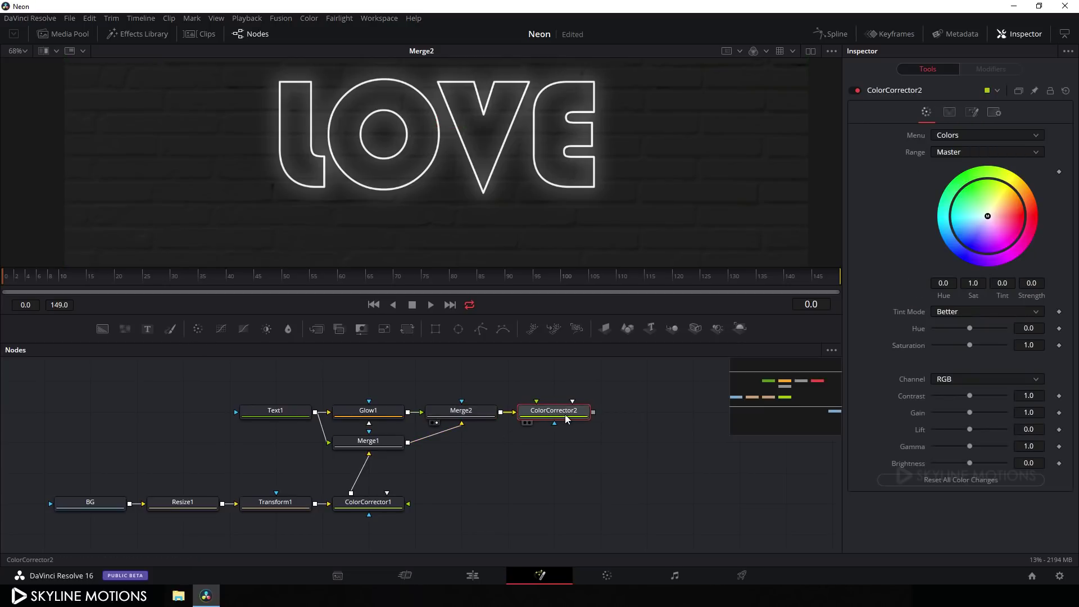
left_click_drag(548, 415, 581, 167)
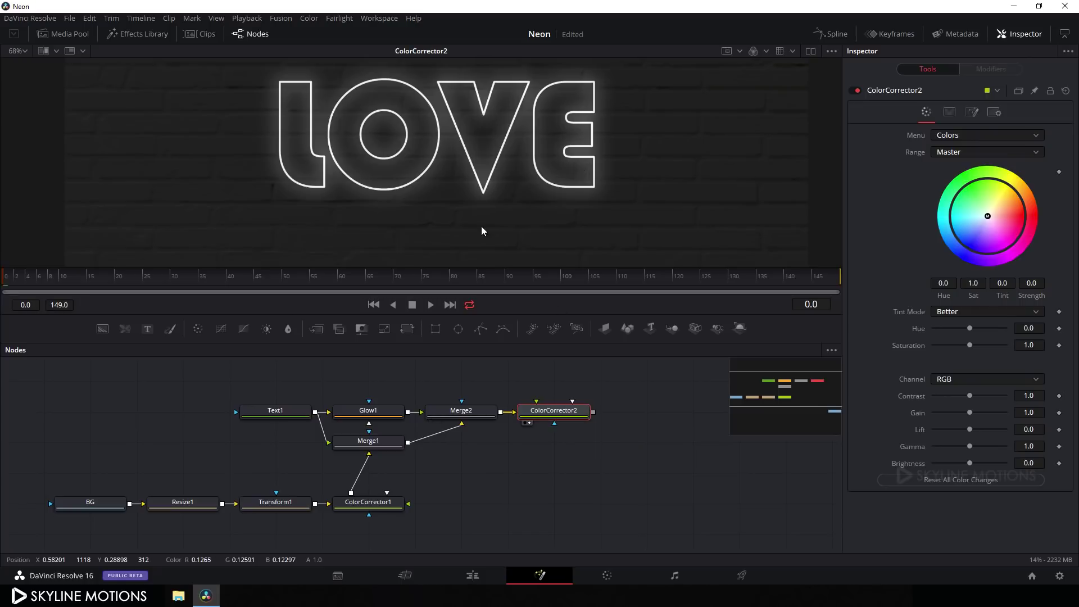
- Tint the master range in ColorCorrector2 magenta-pink at strength 1.0 and fit the whole image in the viewer
left_click_drag(987, 217, 1041, 250)
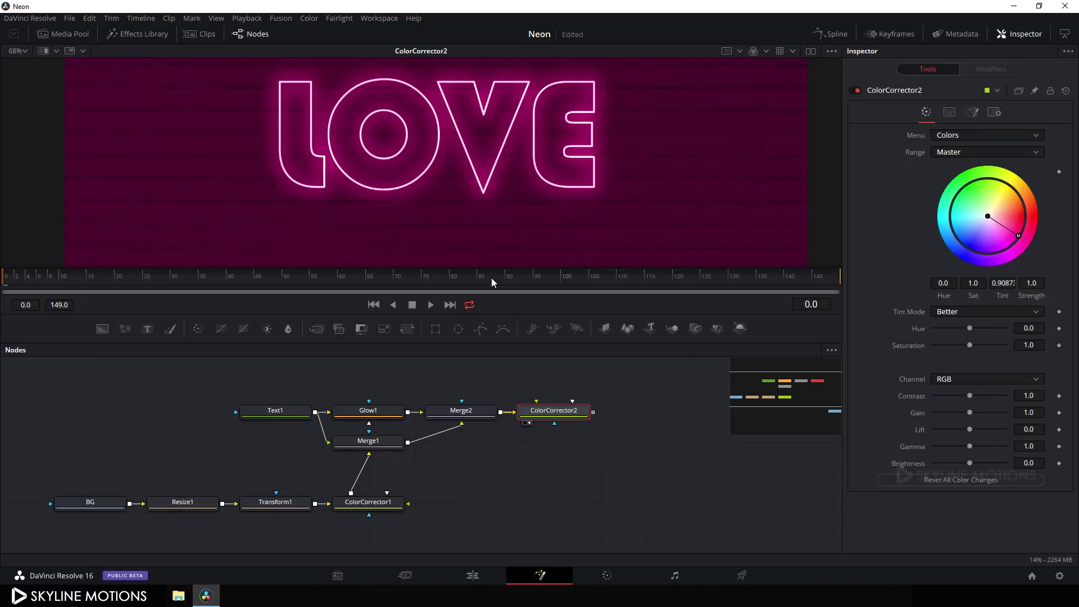
left_click(24, 50)
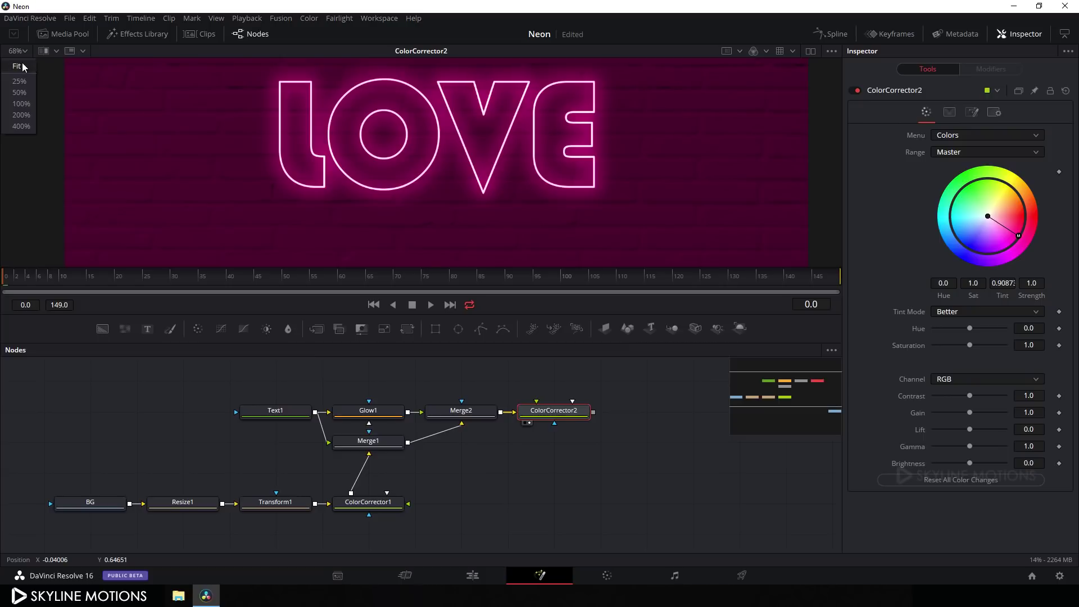
left_click(17, 66)
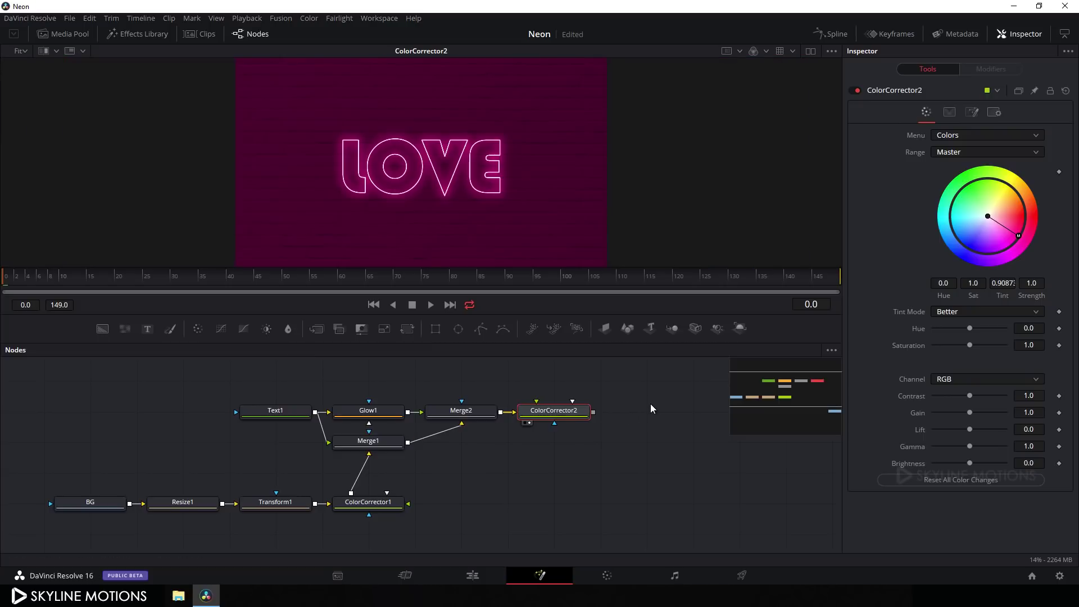
left_click_drag(620, 398, 600, 402)
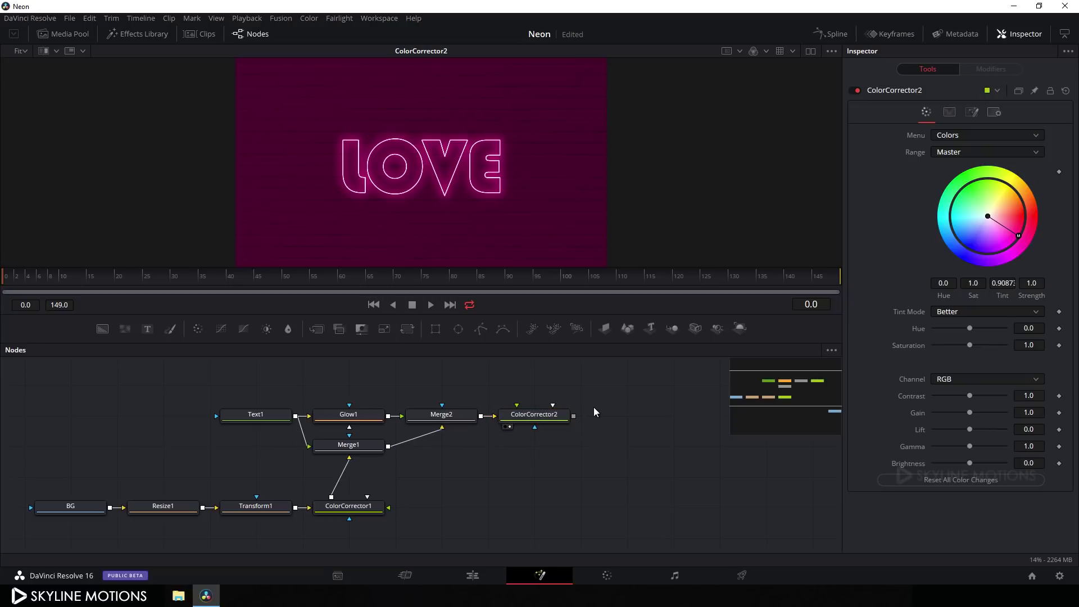
- Try out Merge2's Blend and ColorCorrector2's Saturation, leaving both at 1.0
left_click(448, 416)
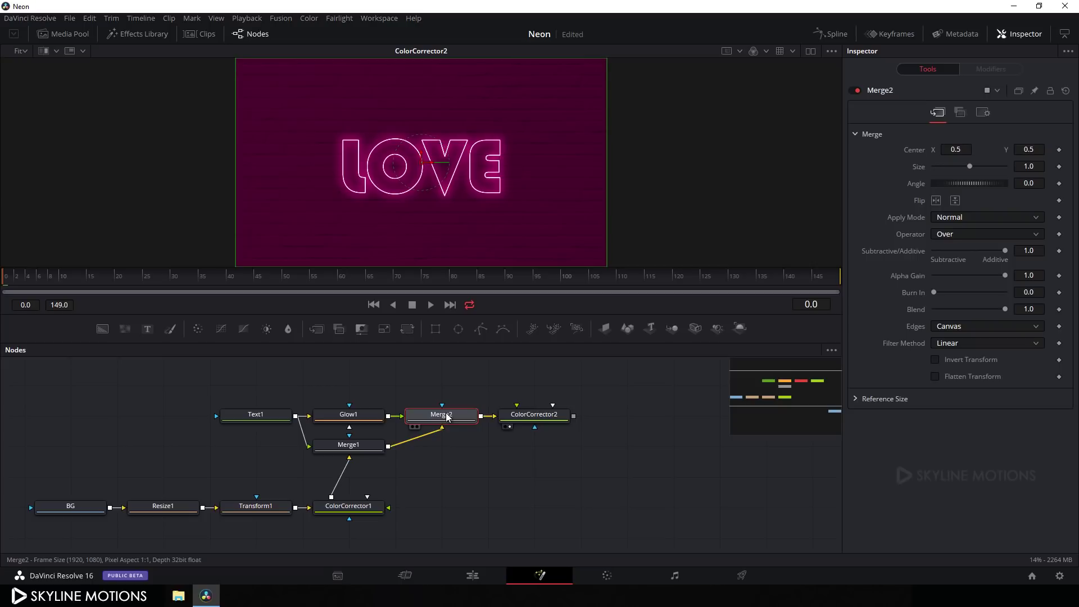
mouse_move(1004, 310)
left_mouse_down()
mouse_move(920, 315)
mouse_move(1006, 313)
left_mouse_up()
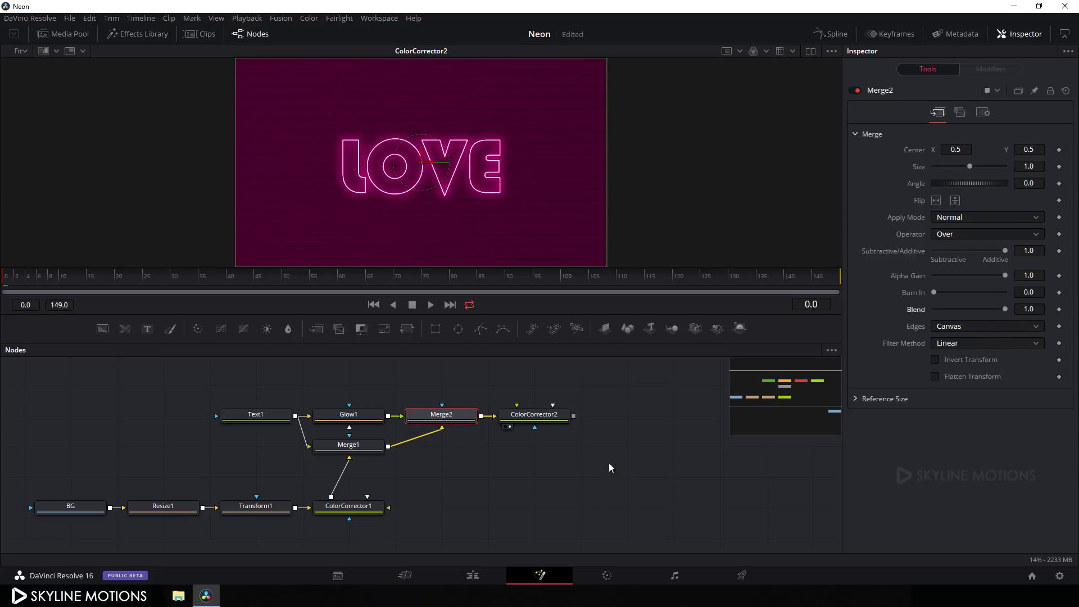
left_click(542, 419)
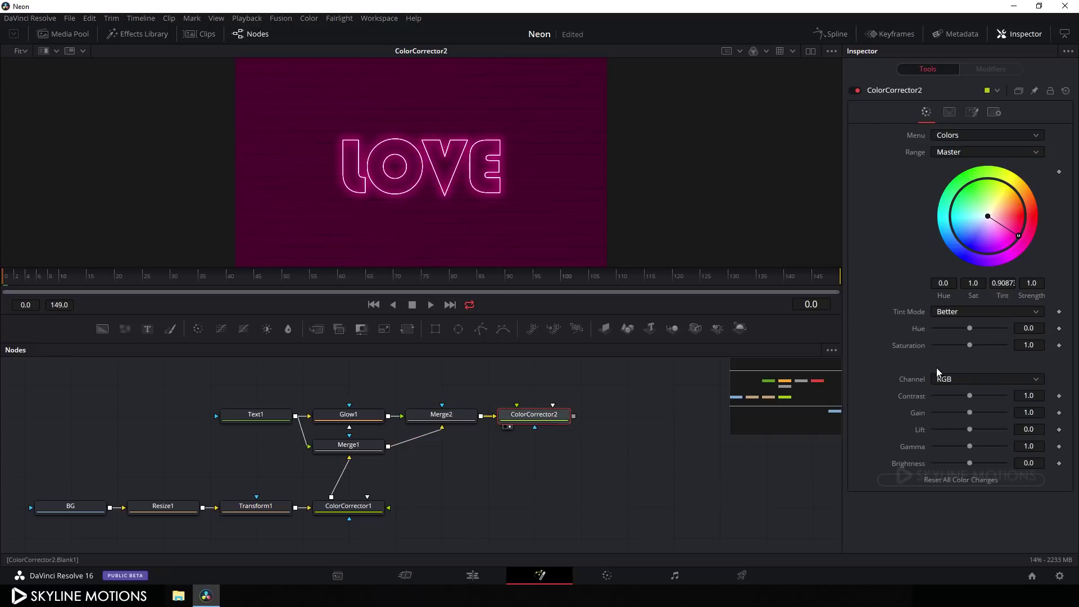
mouse_move(969, 346)
left_mouse_down()
mouse_move(906, 349)
mouse_move(960, 342)
mouse_move(969, 360)
left_mouse_up()
- Pin ColorCorrector2's controls, select Merge2, and link ColorCorrector2's Saturation to Merge2's Blend with an expression
left_click(1034, 91)
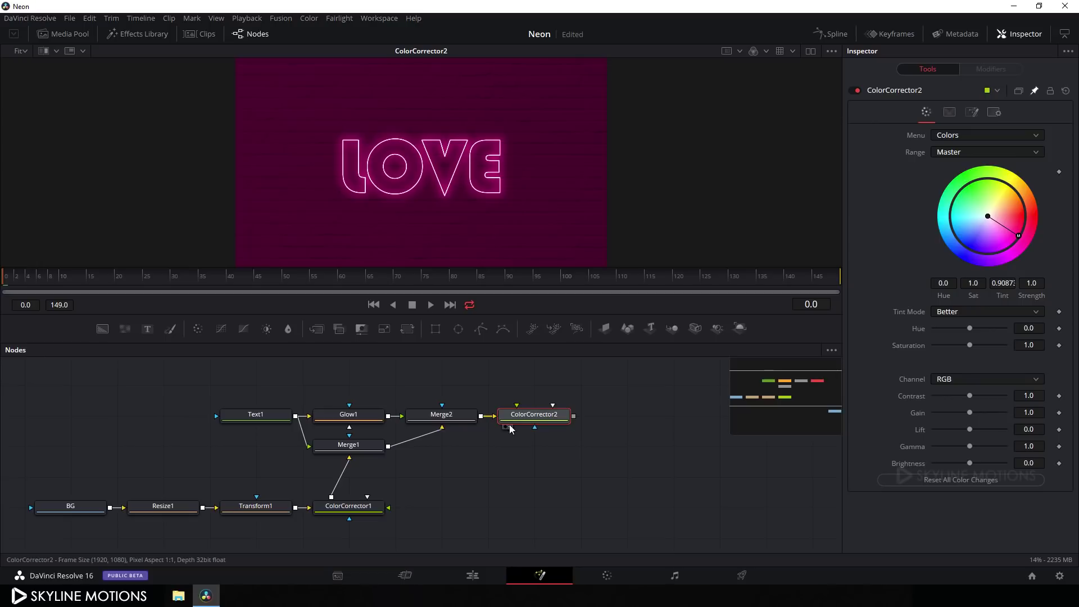
left_click(442, 421)
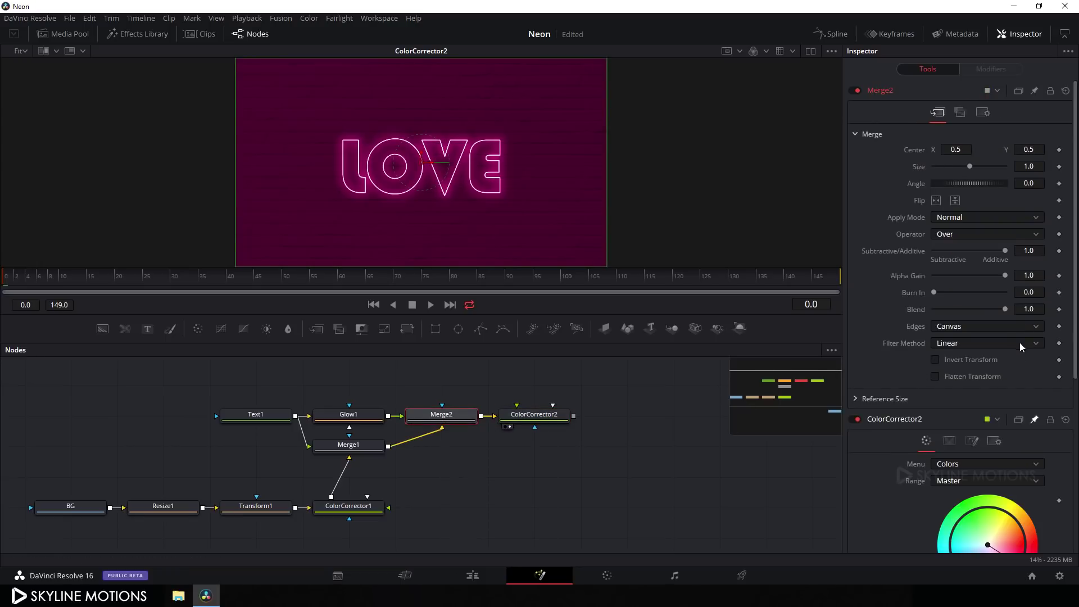
left_click_drag(1076, 283, 1076, 412)
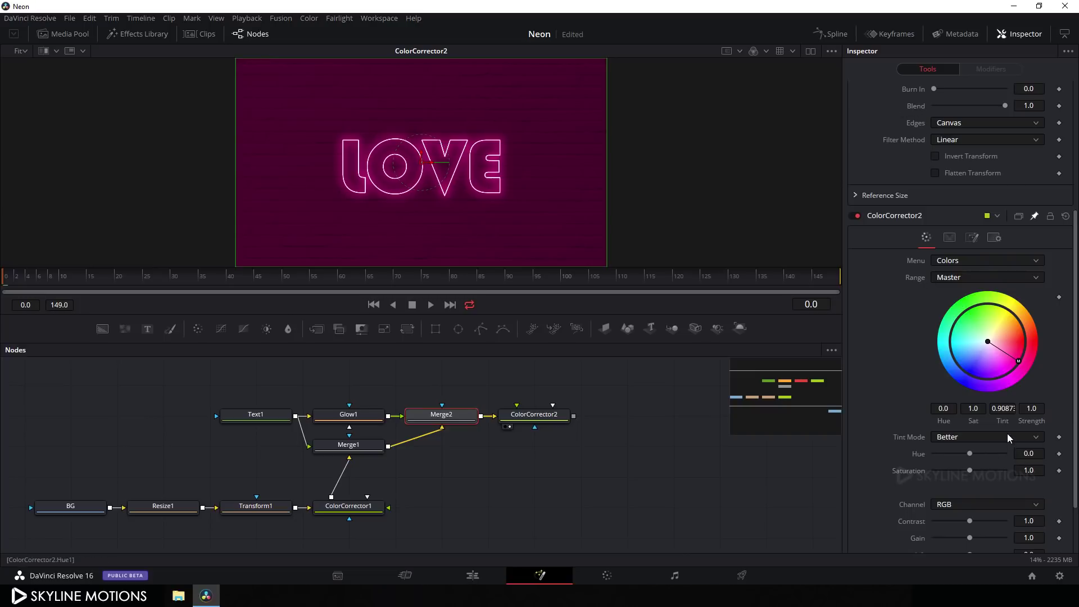
right_click(901, 473)
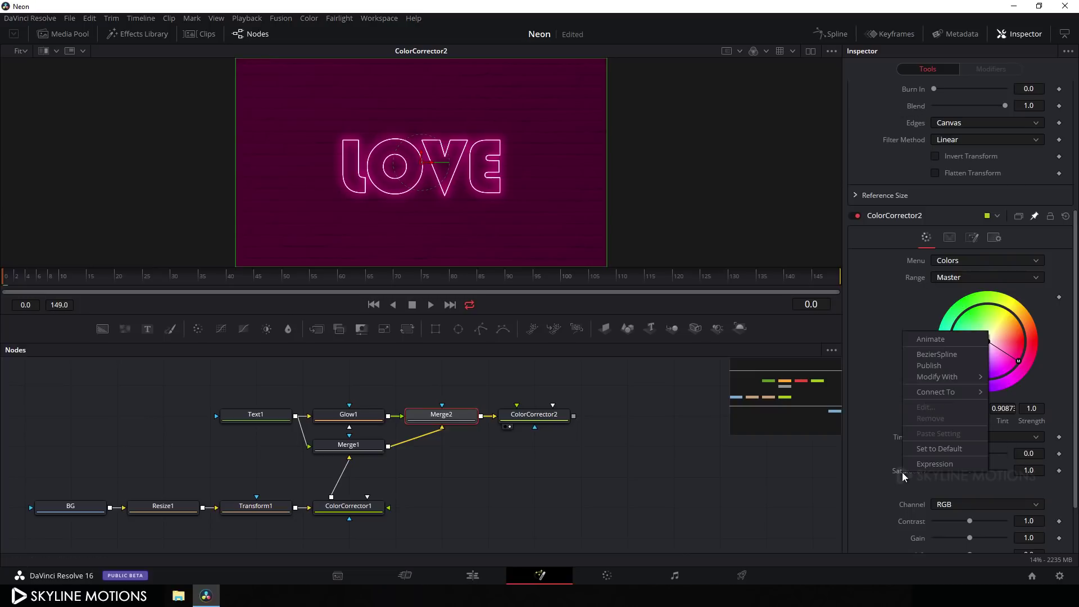
left_click(935, 464)
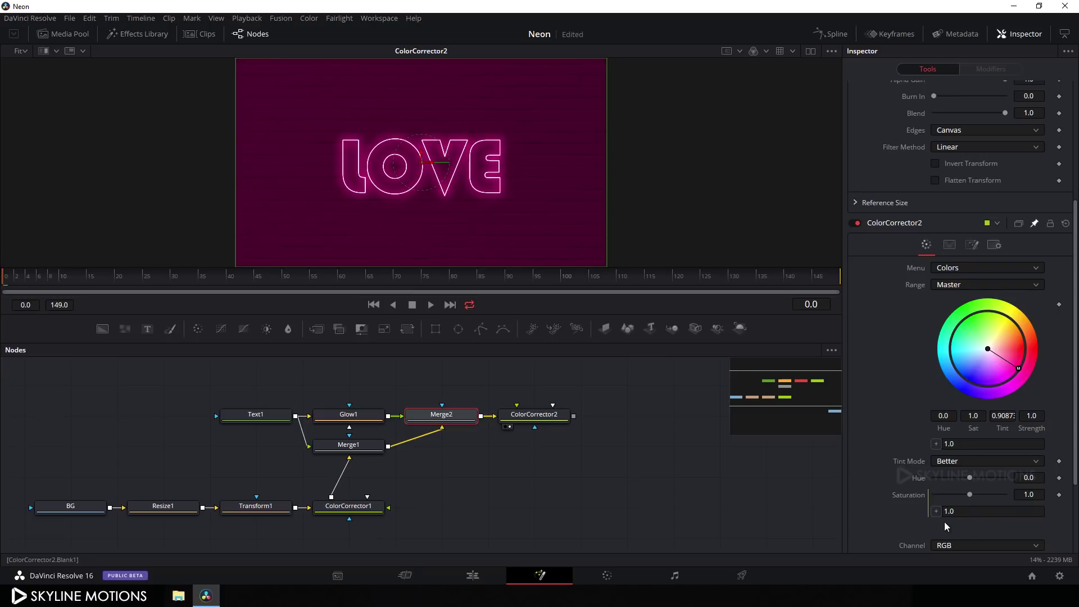
left_click_drag(936, 513, 919, 112)
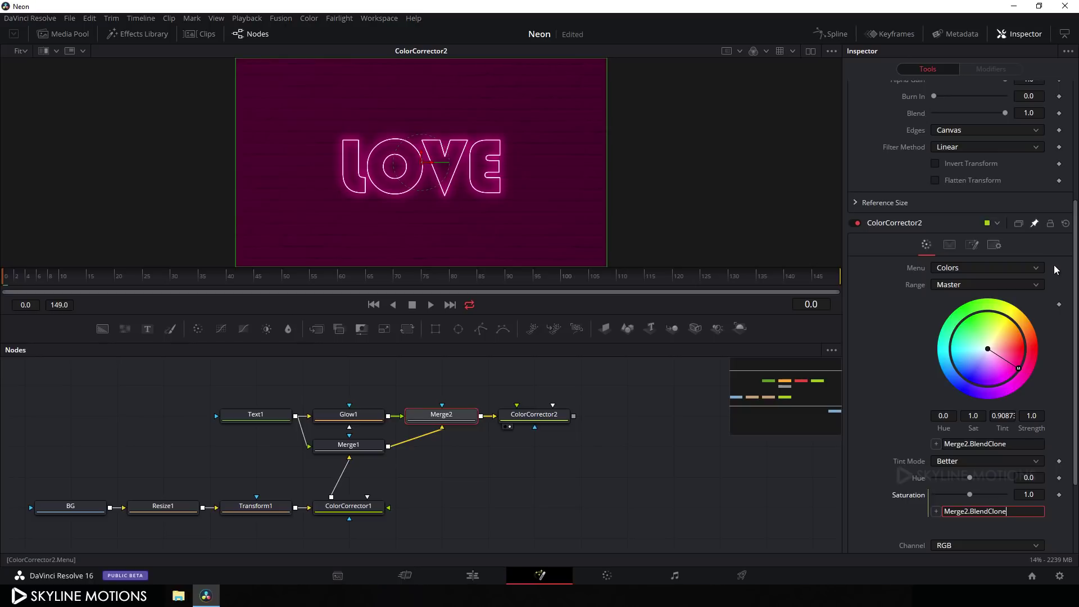
left_click(1076, 285)
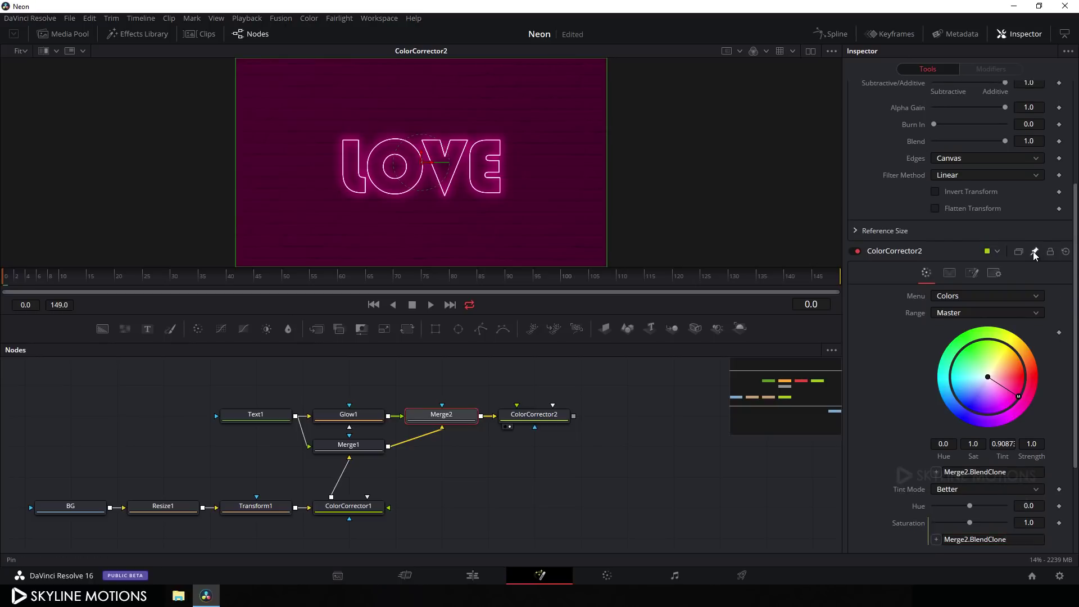
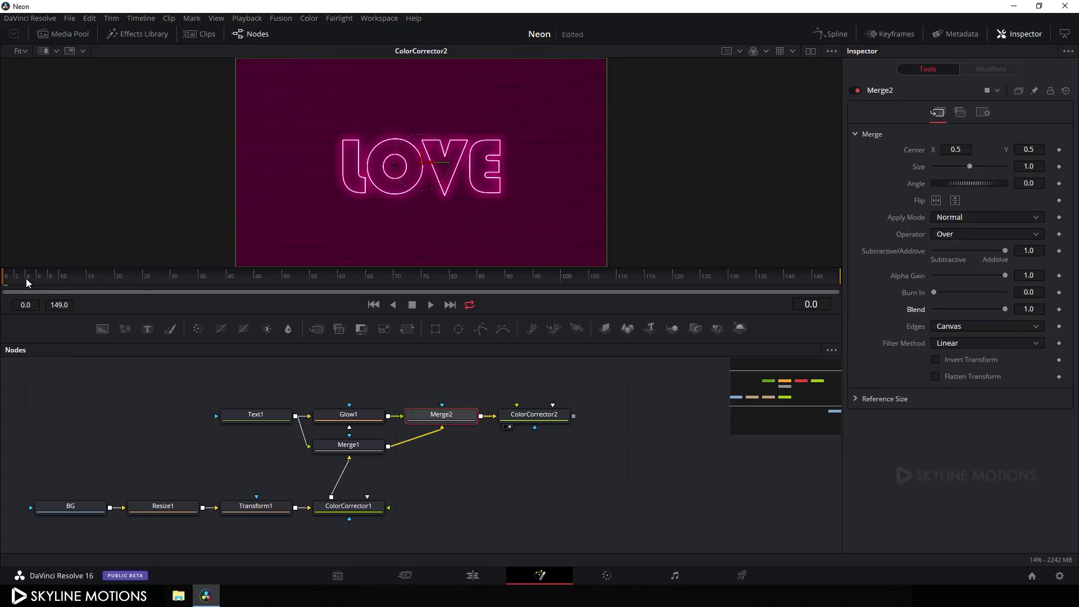
- Animate a first flicker by keyframing Merge2's Blend frame by frame from 0.0 at frame 6 to 0.0 at frame 10
left_click_drag(26, 278, 36, 280)
left_click_drag(1004, 310, 878, 318)
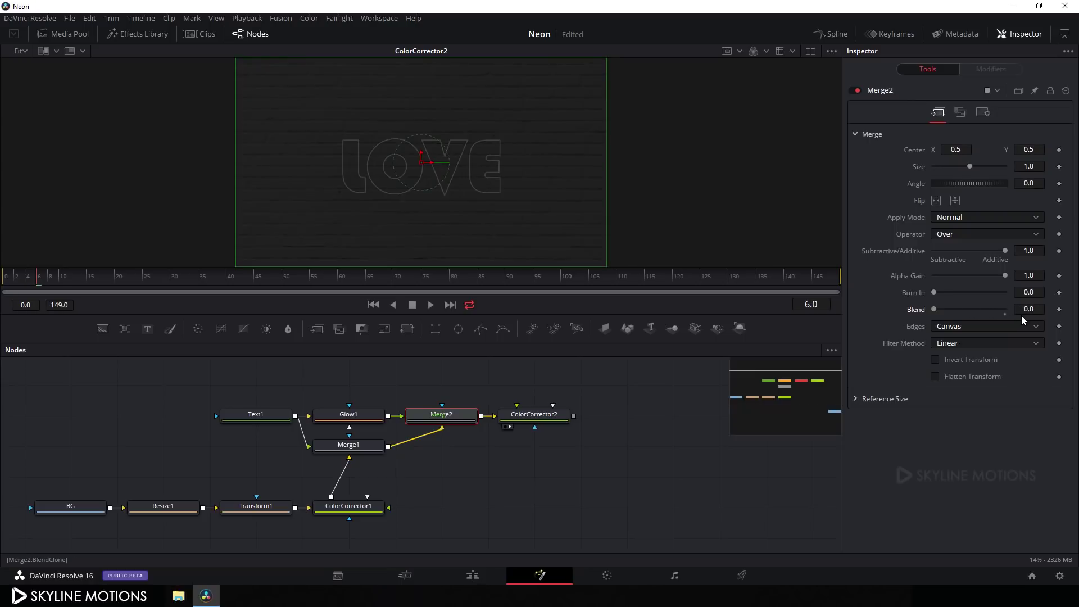
left_click(1060, 311)
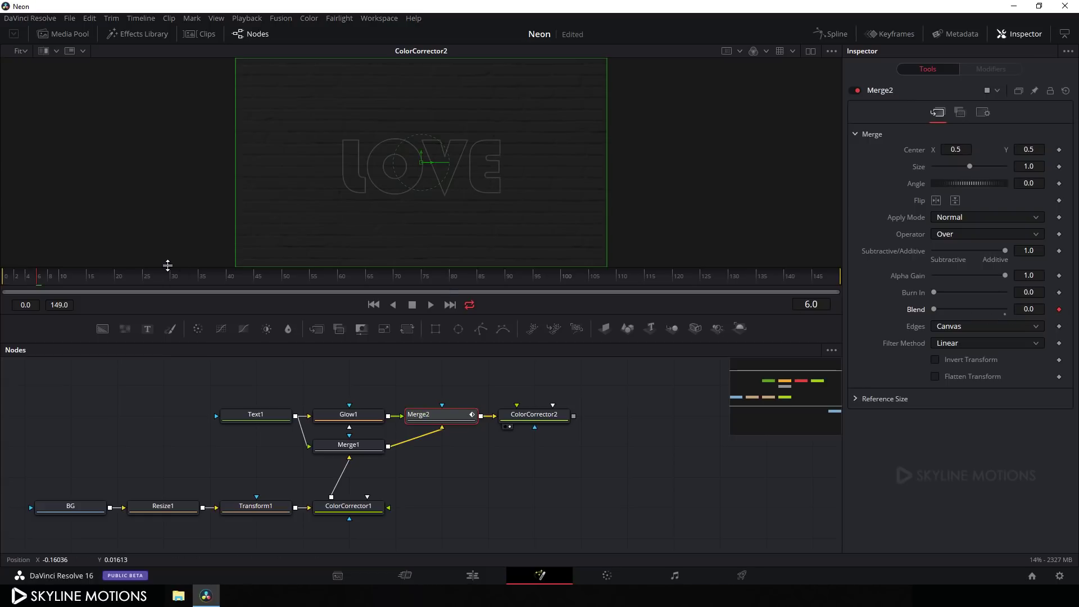
key("Right")
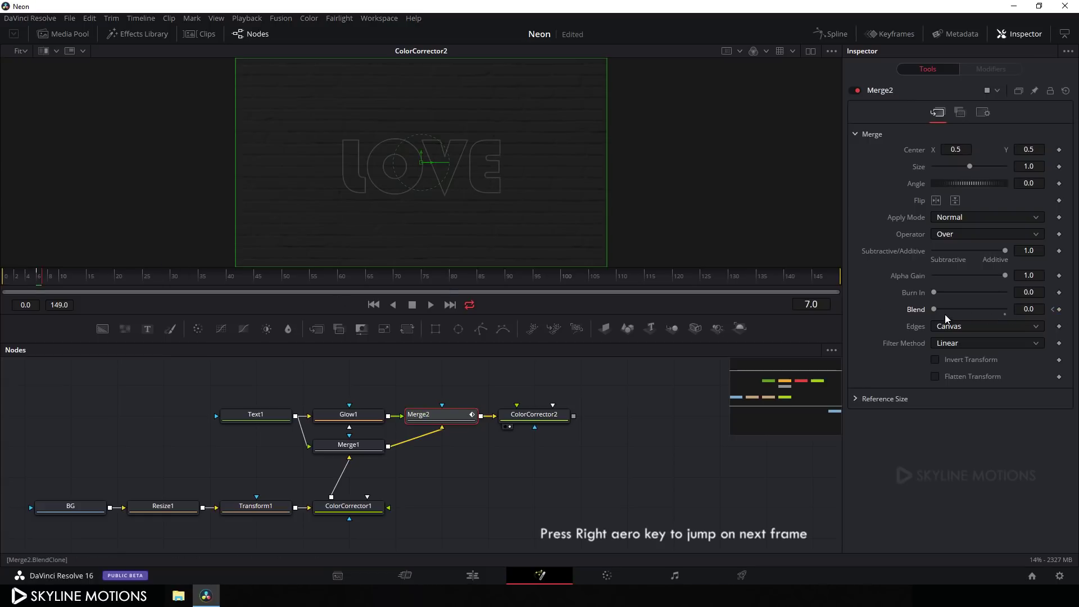
left_click_drag(934, 309, 879, 315)
key("Right")
key("Right")
left_click_drag(934, 309, 841, 326)
key("Right")
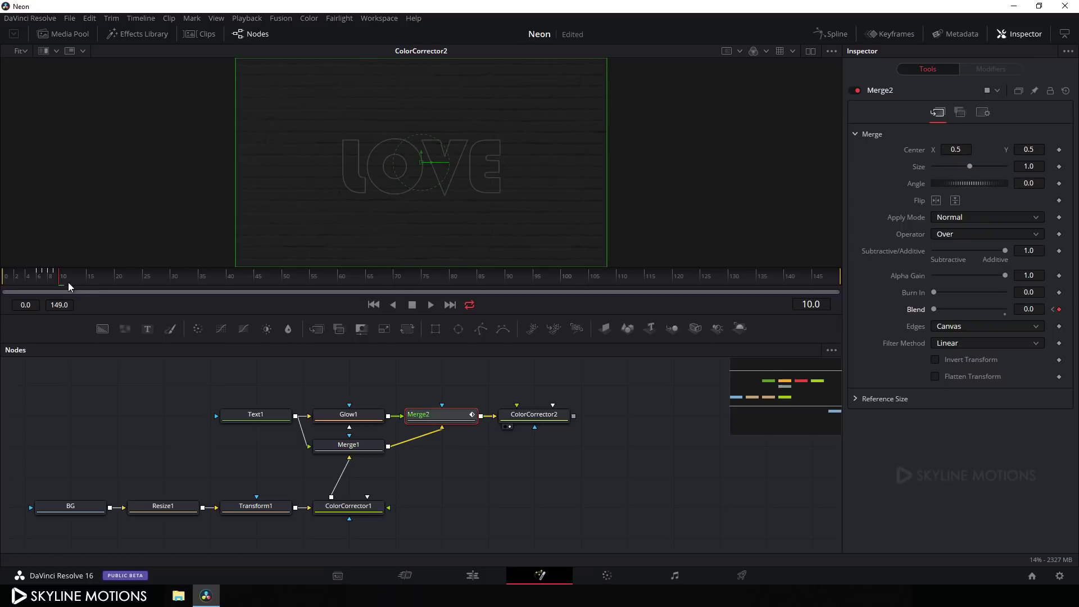
- Add a second flicker to Merge2's Blend, with keyframes of 1.0 at frame 15, 0.0 at frame 16 and 1.0 at frame 17
left_click_drag(61, 284, 78, 284)
key("Right")
left_click_drag(934, 310, 1005, 309)
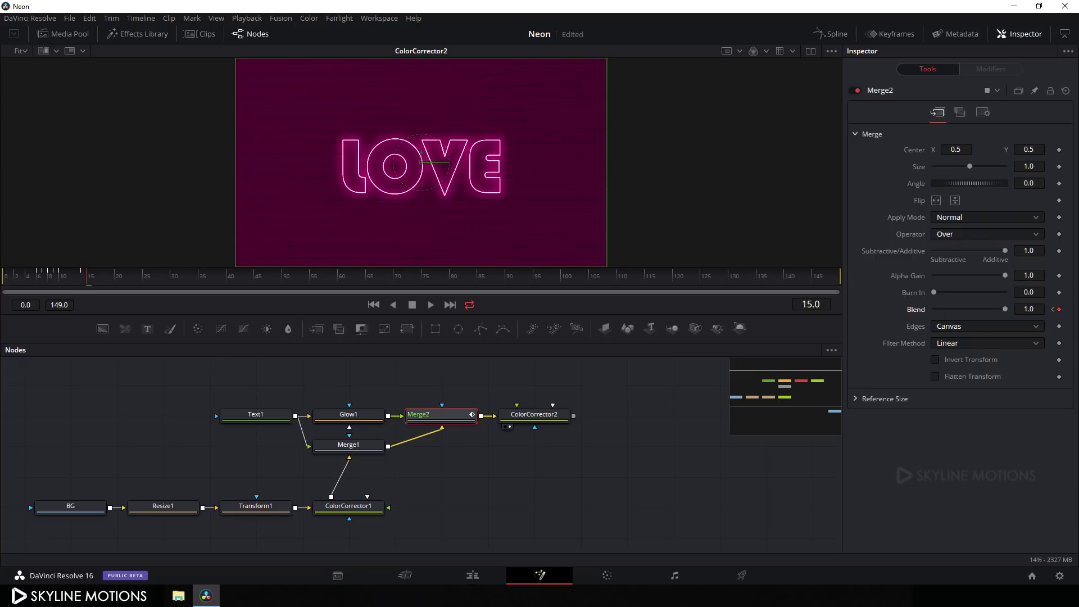
key("Right")
left_click_drag(1007, 309, 892, 309)
key("Right")
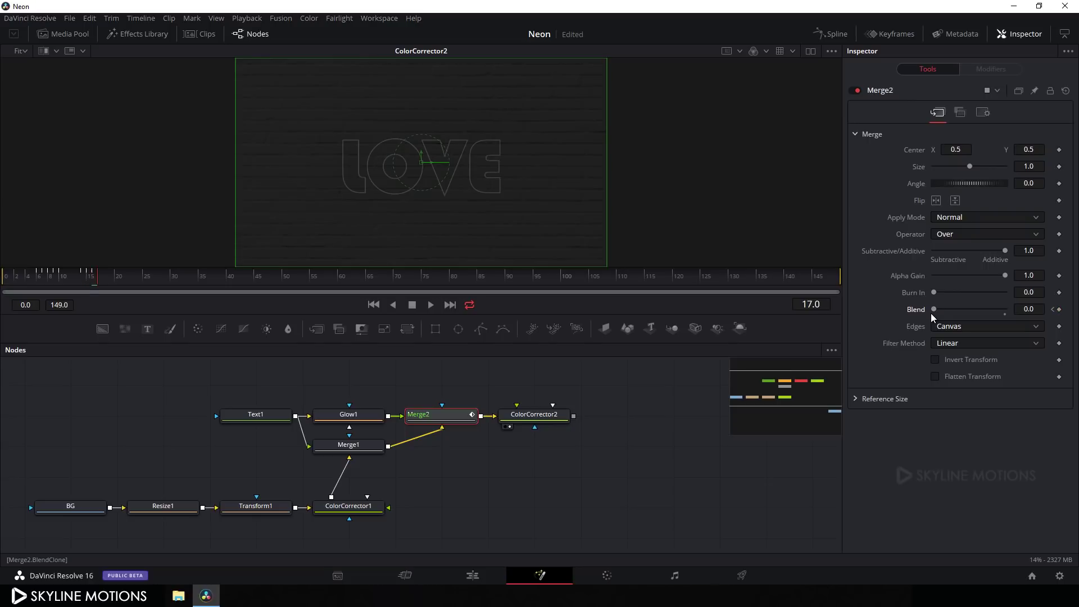
left_click_drag(934, 310, 1006, 310)
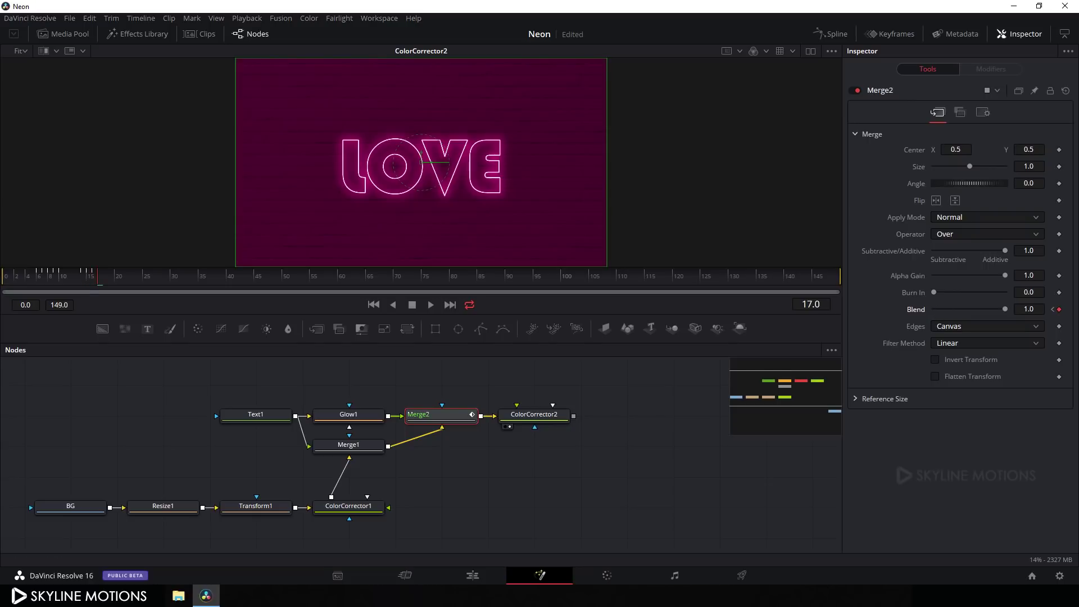
- Add a third flicker to Merge2's Blend from 1.0 at frame 27 to 0.0 at frame 28, returning to 1.0 a few frames on
left_click_drag(96, 274, 157, 286)
left_click(1059, 311)
key("Right")
left_click_drag(1006, 312, 871, 308)
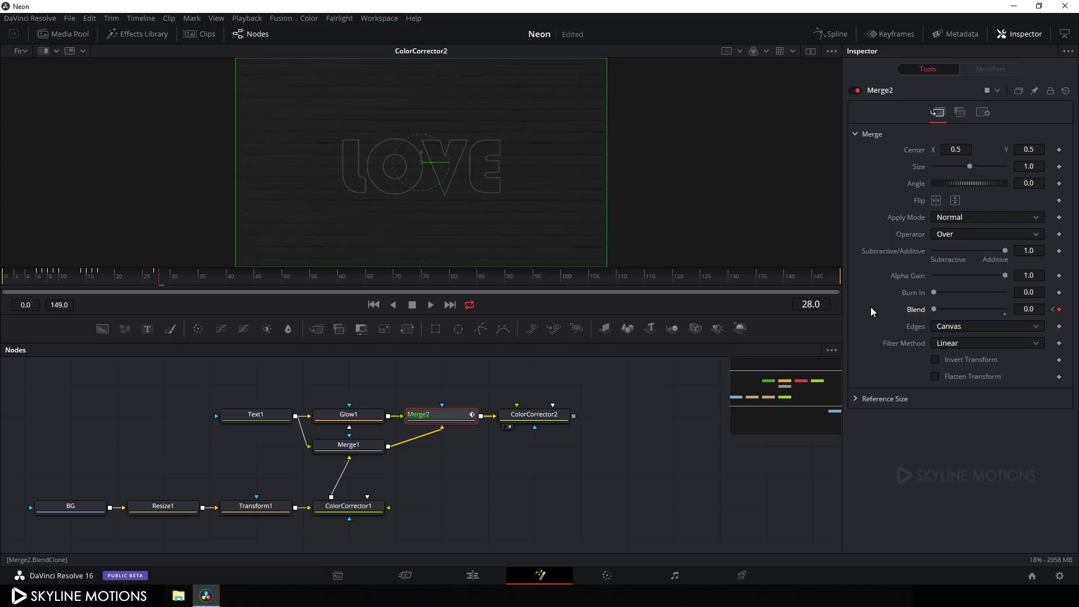
key("Right")
left_click_drag(932, 310, 862, 309)
key("Right")
key("Right")
key("Right")
key("Right")
key("Right")
left_click_drag(966, 309, 1006, 309)
- Add a fourth flicker to Merge2's Blend from 1.0 at frame 47 to 0.0 at frame 50, returning to 1.0 a few frames on
left_click_drag(199, 281, 268, 283)
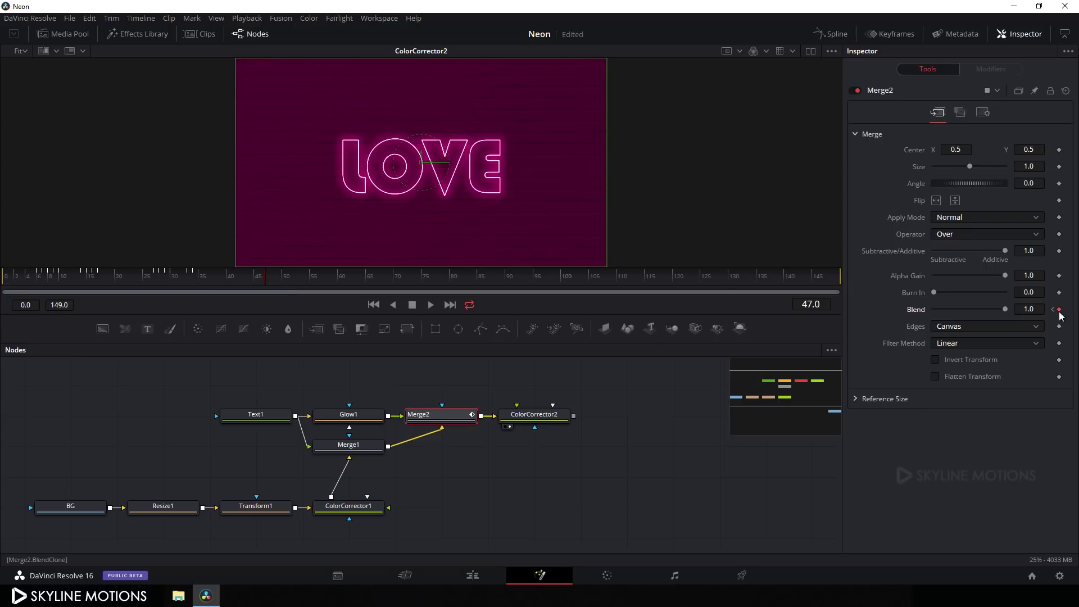
key("Right")
mouse_move(1005, 310)
left_mouse_down()
mouse_move(889, 312)
mouse_move(1004, 309)
left_mouse_up()
key("Right")
key("Right")
left_click_drag(1005, 309, 859, 312)
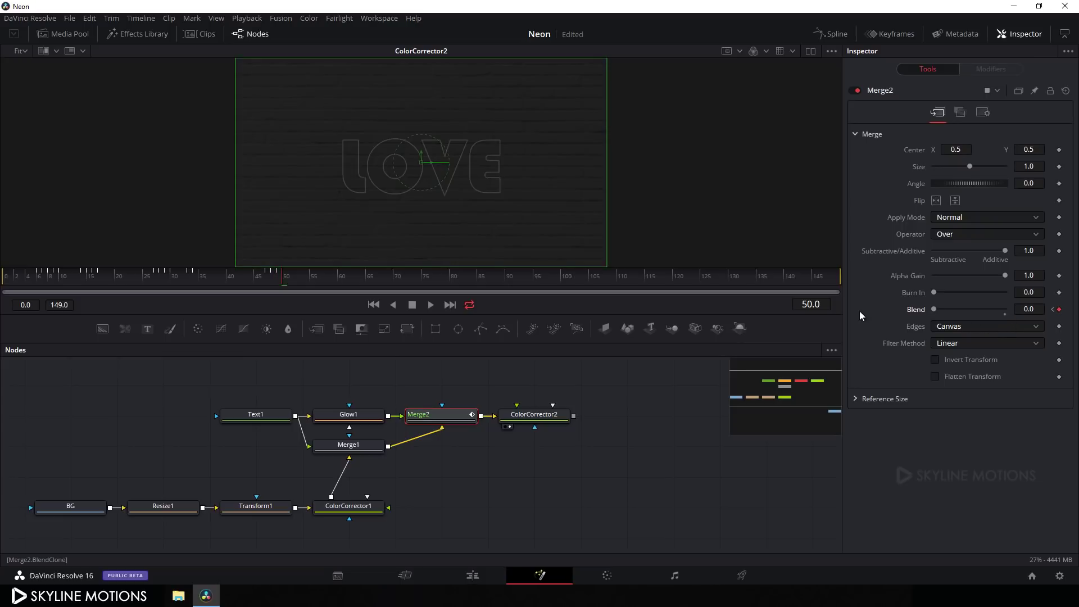
left_click(298, 277)
left_click(1060, 310)
left_click_drag(933, 309, 1005, 309)
mouse_move(306, 278)
left_mouse_down()
mouse_move(142, 285)
mouse_move(313, 292)
left_mouse_up()
- Add a Background node, rename it Black, and place it just above Merge2 in the node graph
scroll(595, 416, "right", 2)
left_click(568, 417)
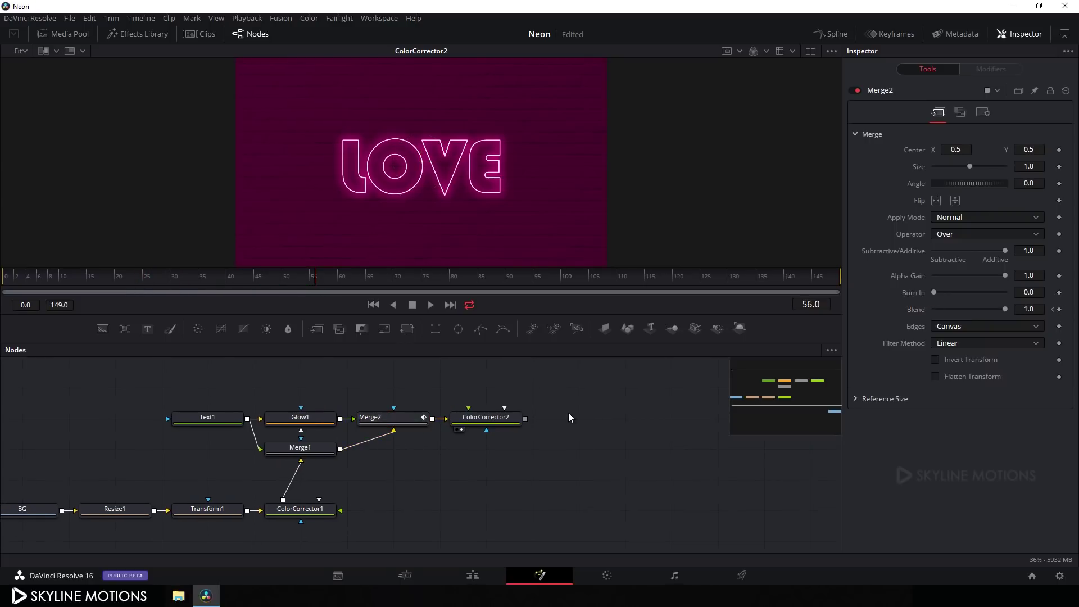
scroll(575, 418, "up", 1)
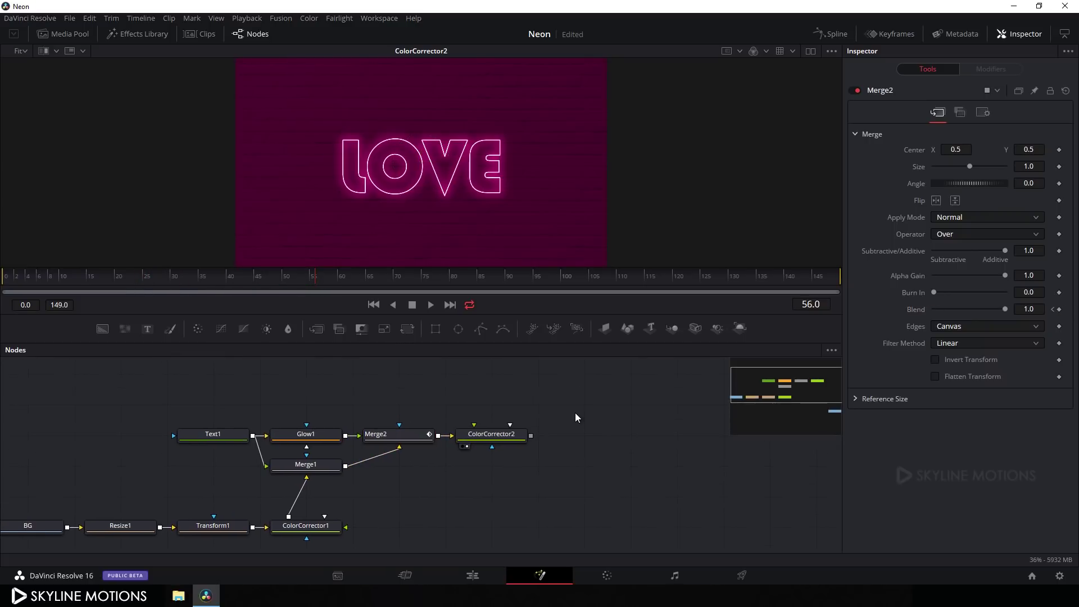
left_click(102, 329)
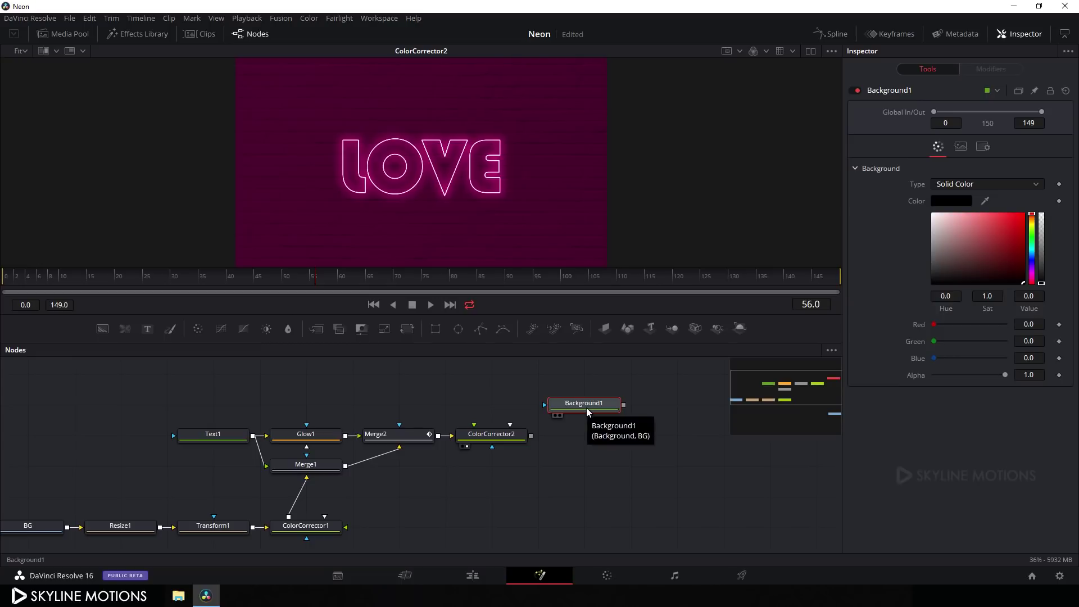
key("F2")
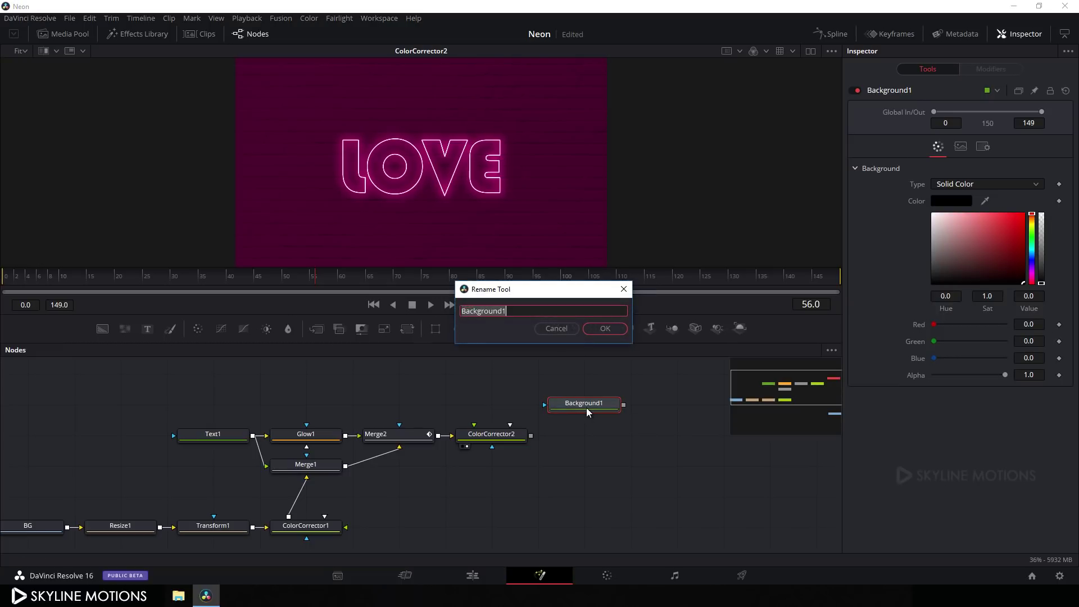
key("BackSpace")
type("Black")
left_click(605, 329)
left_click_drag(605, 411, 421, 411)
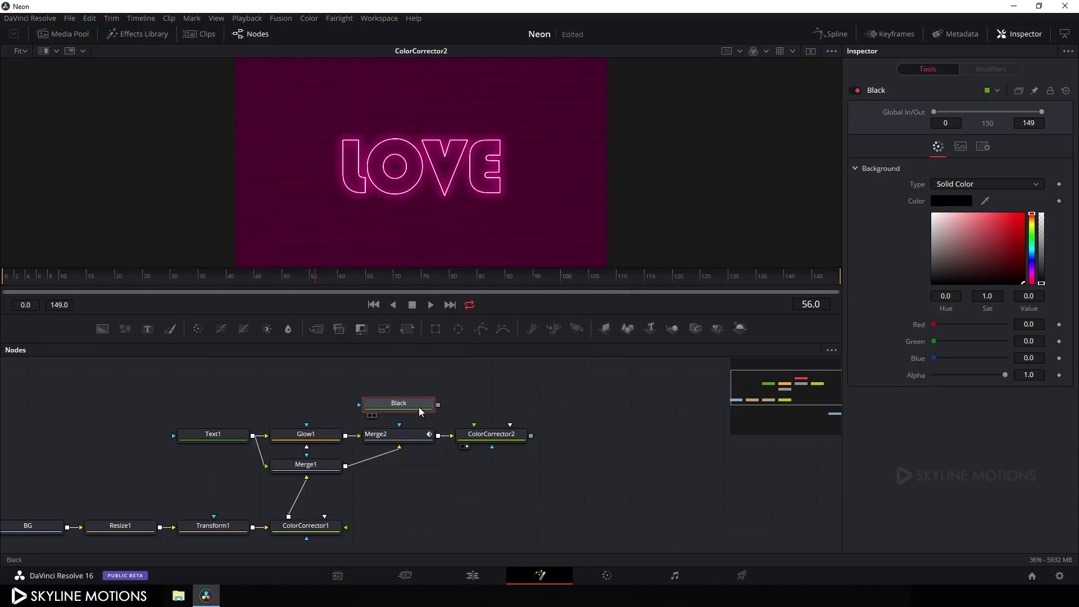
- Add a Merge node with ColorCorrector2 as background and Black as foreground, place it beside Black, and show it in the viewer
left_click(318, 330)
left_click_drag(498, 386, 483, 447)
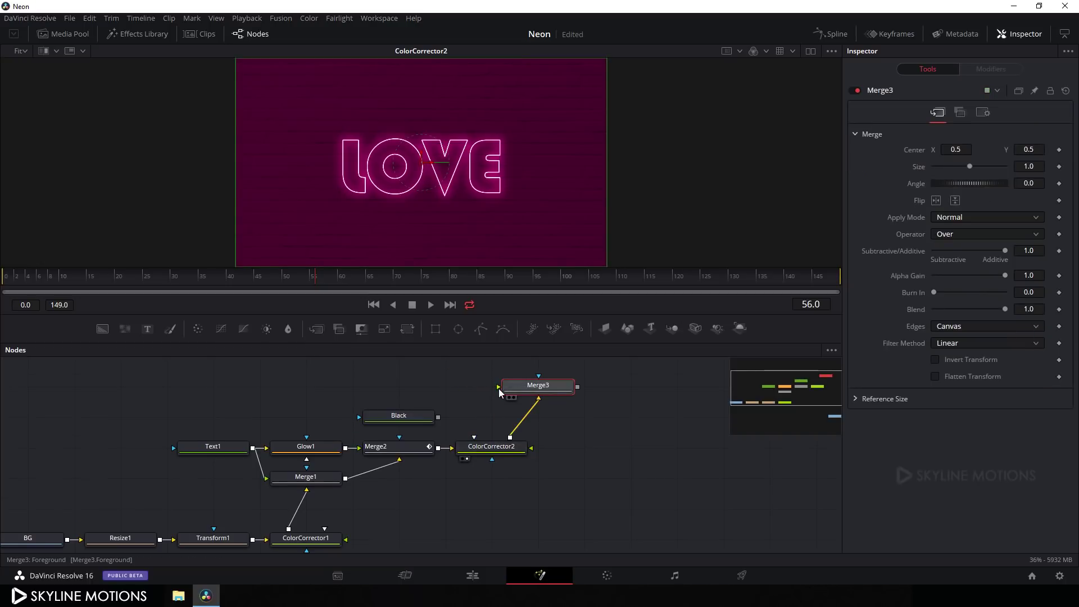
left_click_drag(498, 388, 437, 417)
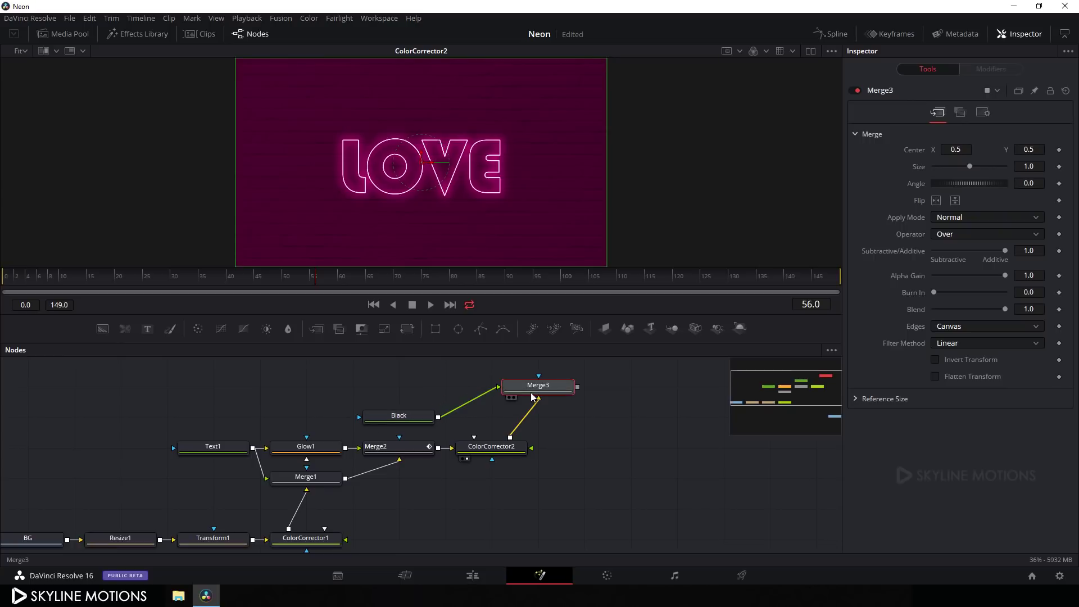
left_click_drag(532, 397, 526, 172)
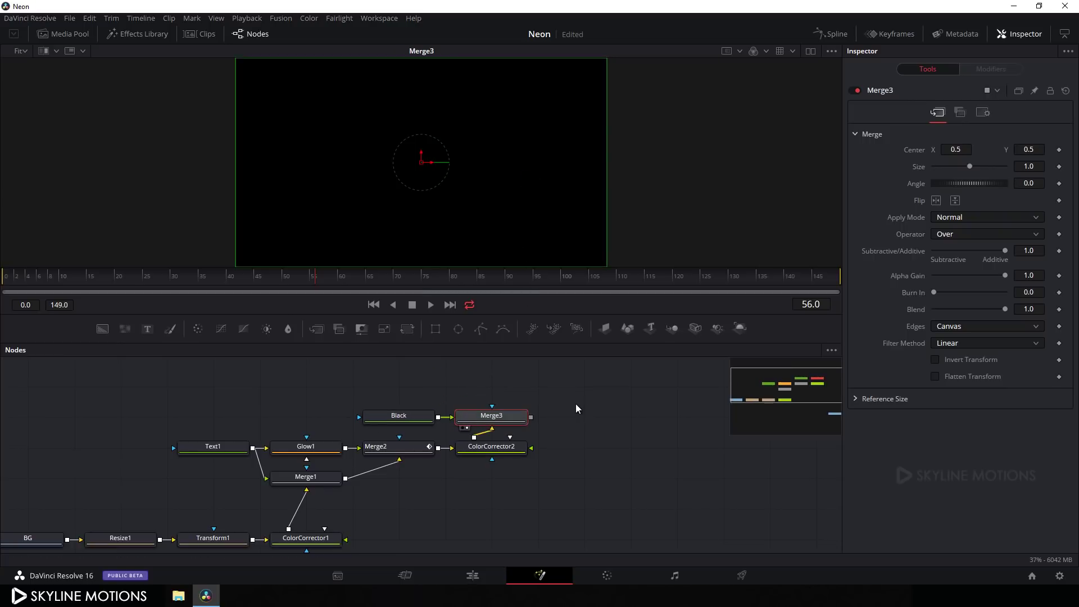
- Mask the Black node with an Ellipse about 1.15 wide and 0.41 high, and invert the mask
left_click(423, 423)
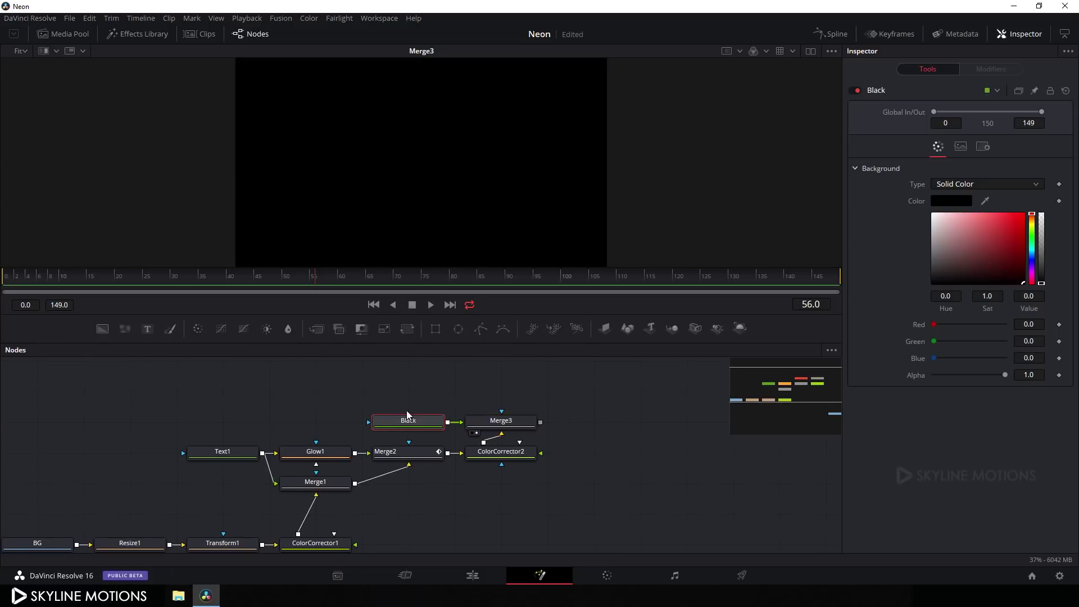
left_click(459, 330)
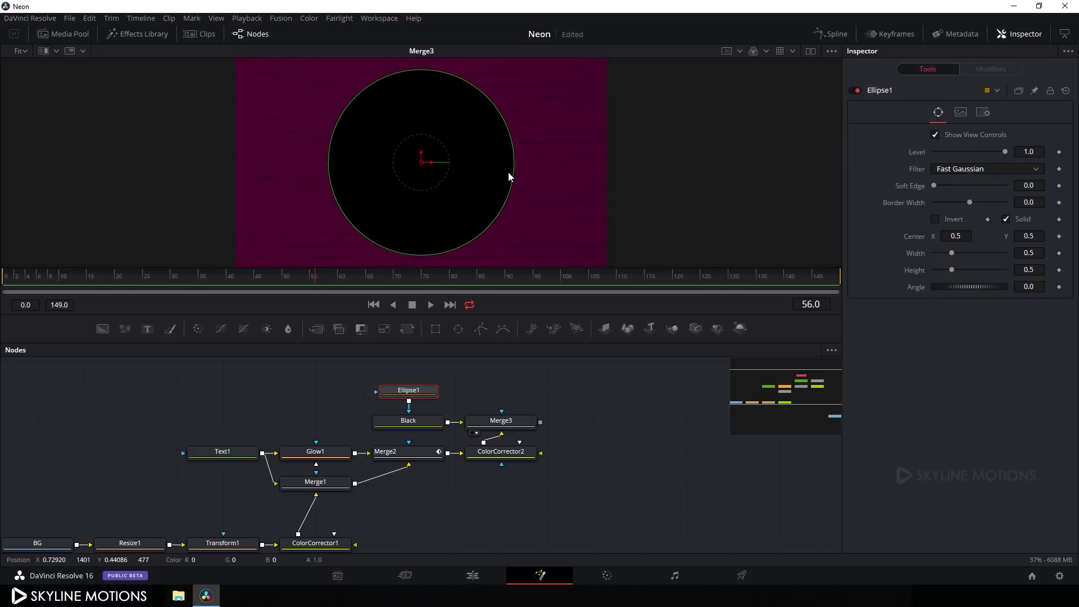
left_click_drag(508, 172, 632, 187)
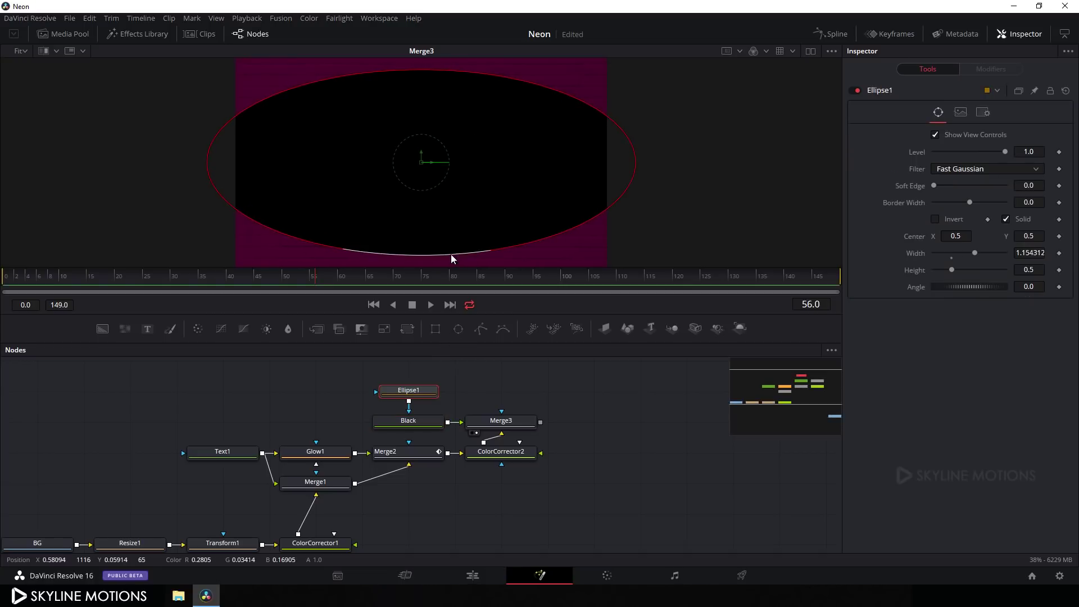
left_click_drag(450, 254, 455, 243)
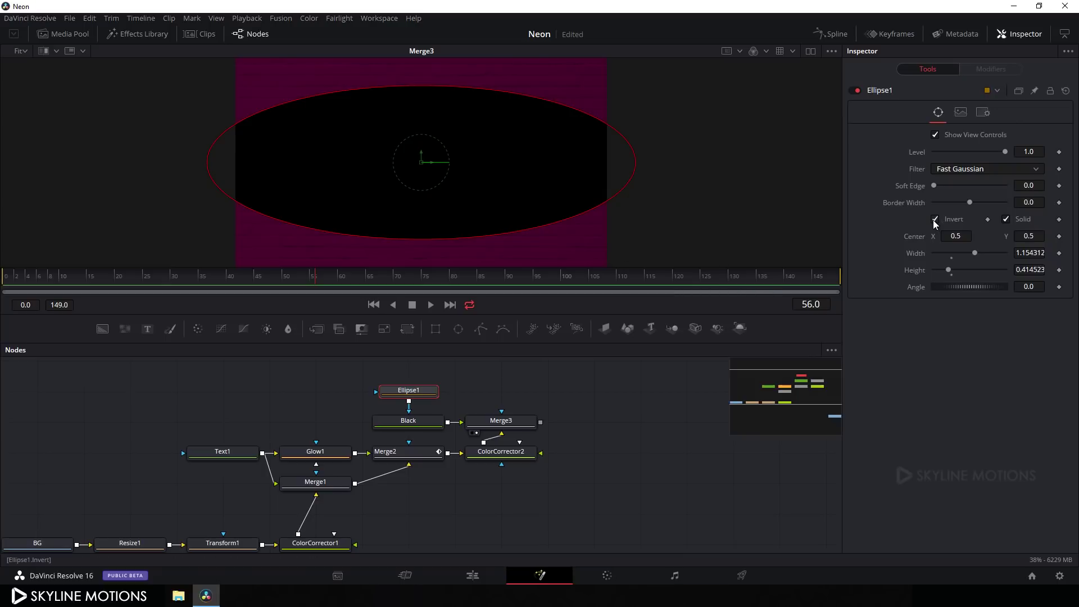
left_click(936, 221)
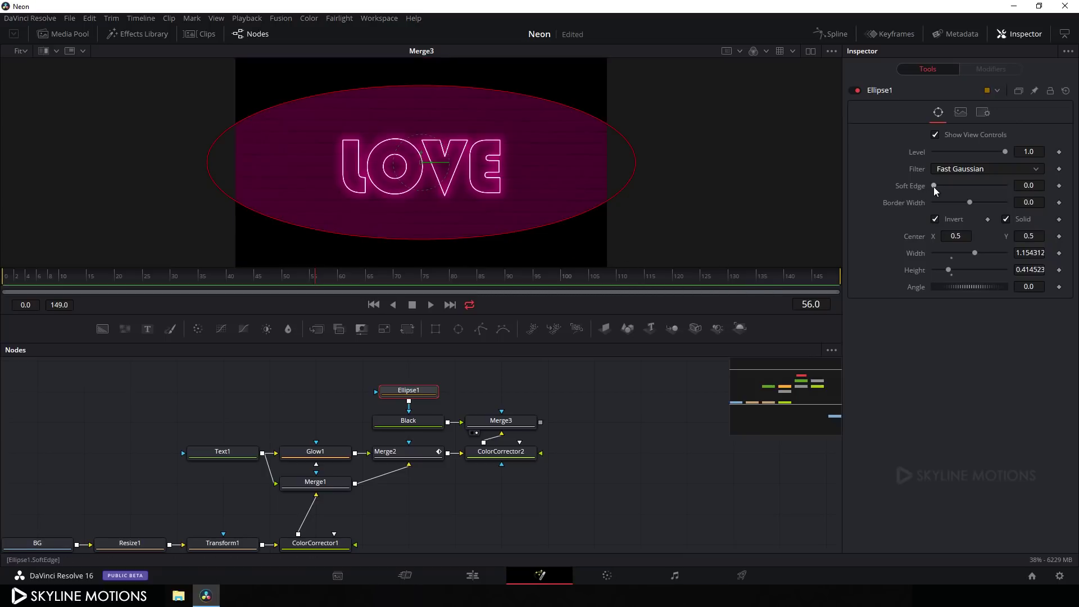
- Soften the ellipse mask into a vignette with a Soft Edge of 0.2 and a Border Width of 0.025
left_click_drag(934, 187, 1006, 187)
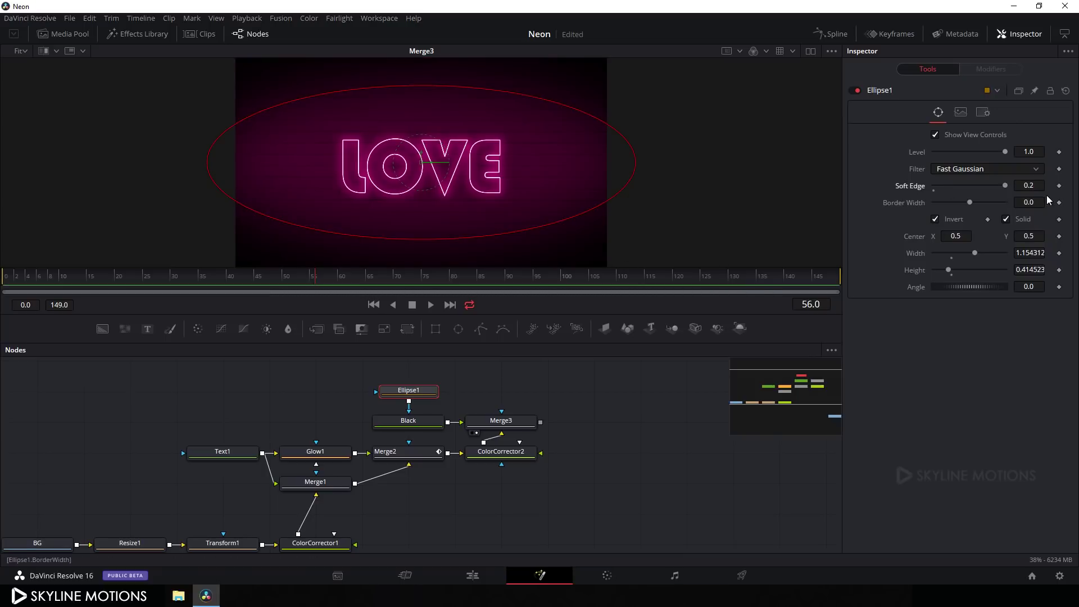
left_click_drag(969, 203, 974, 205)
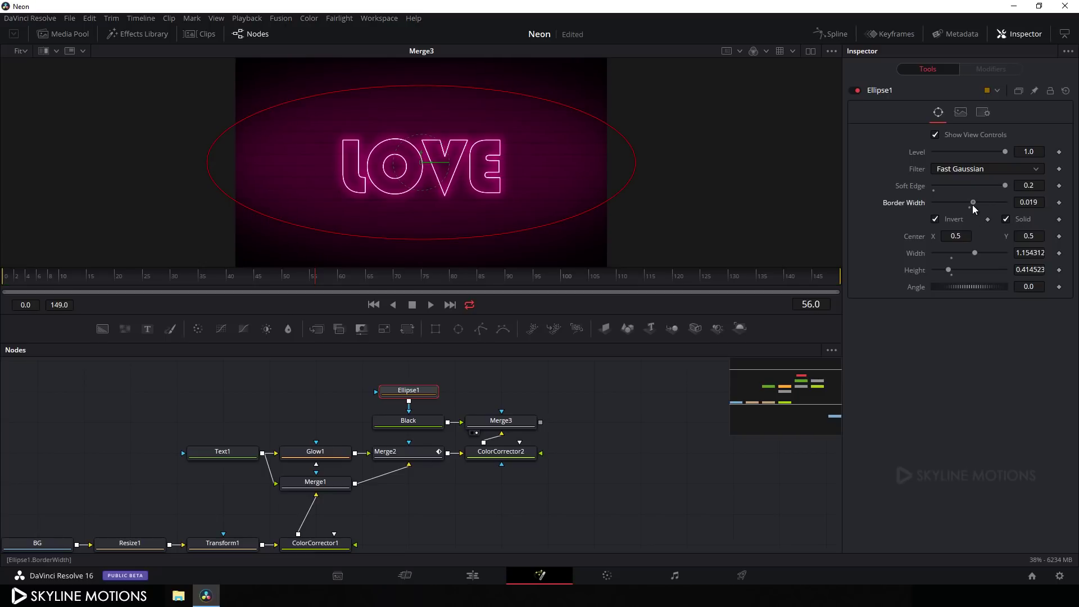
left_click(1039, 203)
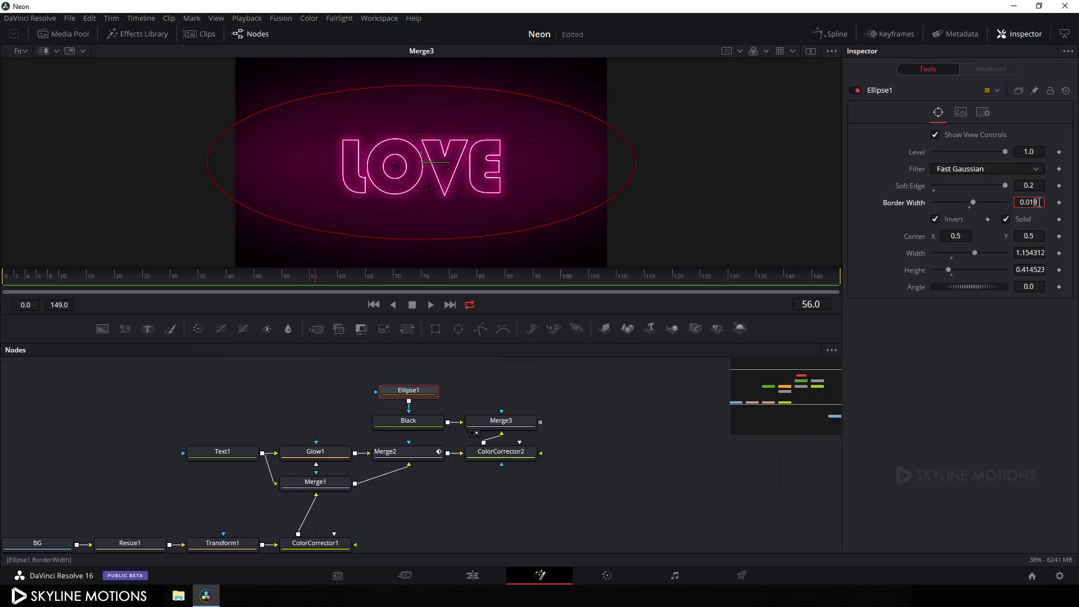
key("BackSpace")
key("BackSpace")
type("25")
key("Tab")
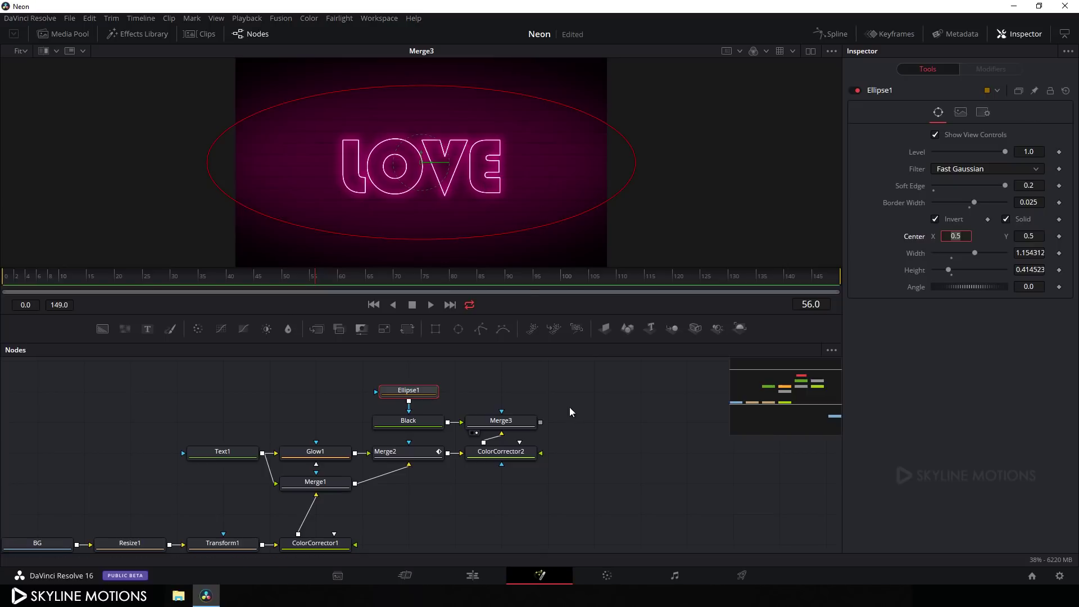
- Add a Transform node after Merge3 and show its output in the viewer
left_click(602, 417)
left_click_drag(647, 430, 610, 419)
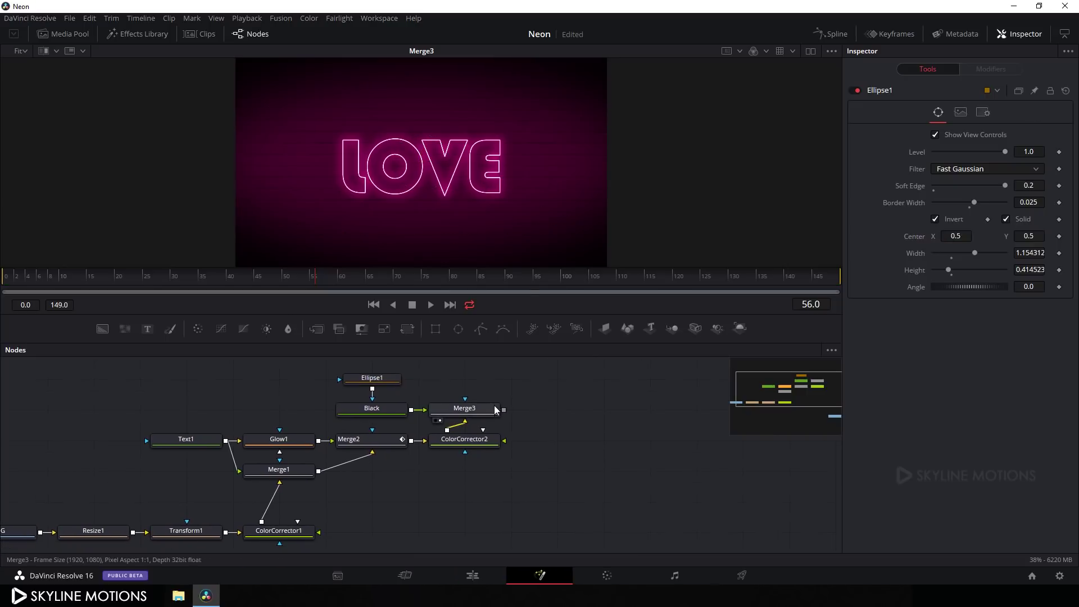
left_click(477, 413)
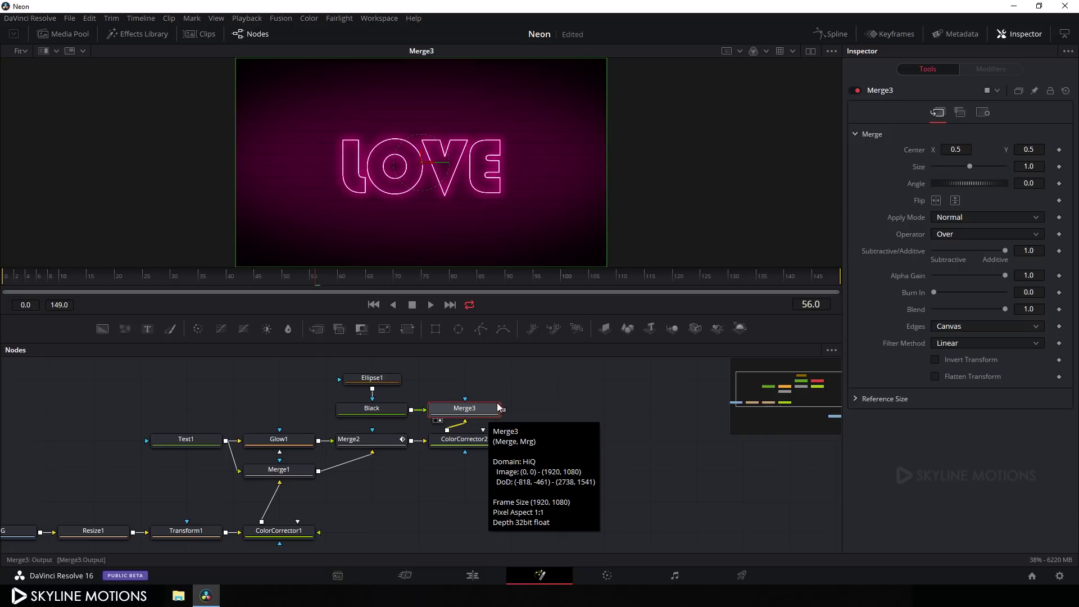
left_click(405, 331)
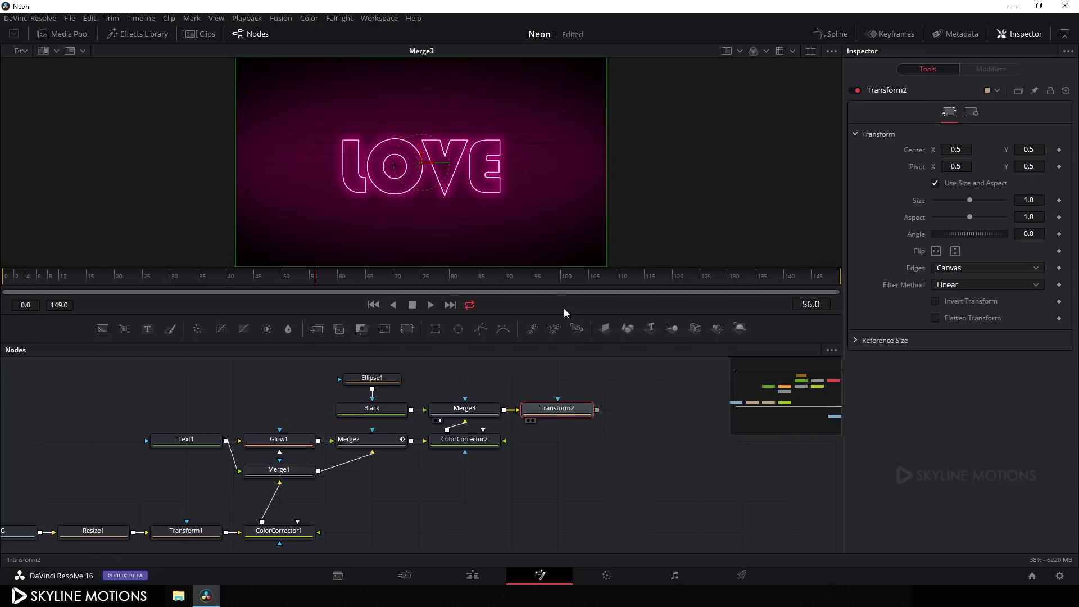
key("1")
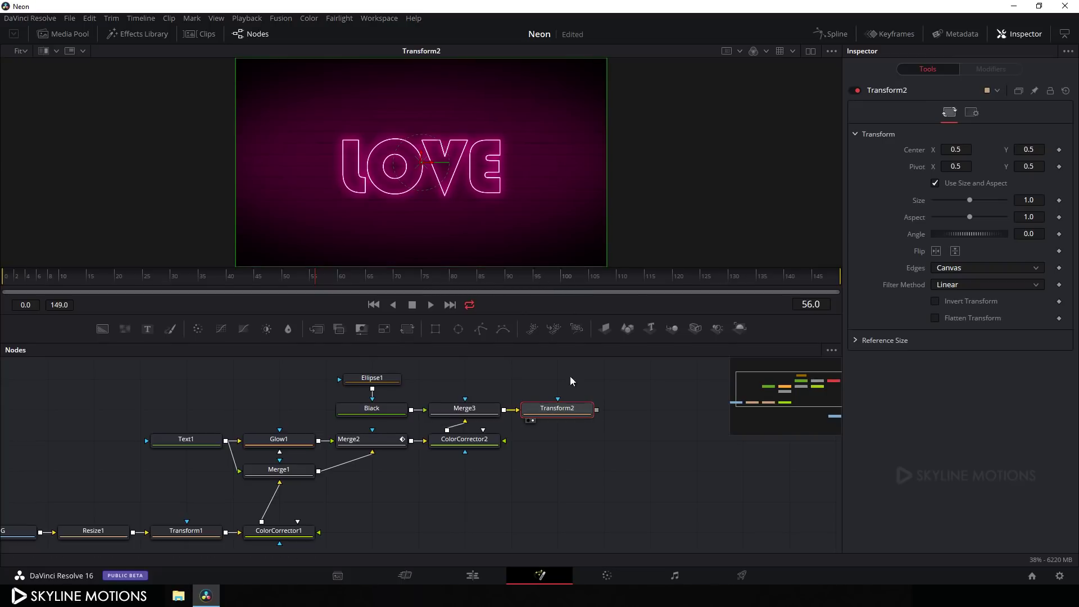
- Keyframe Transform2's Size at 1.0 and Angle at 0.0 on frame 149
left_click_drag(562, 284, 858, 281)
right_click(919, 200)
left_click(925, 208)
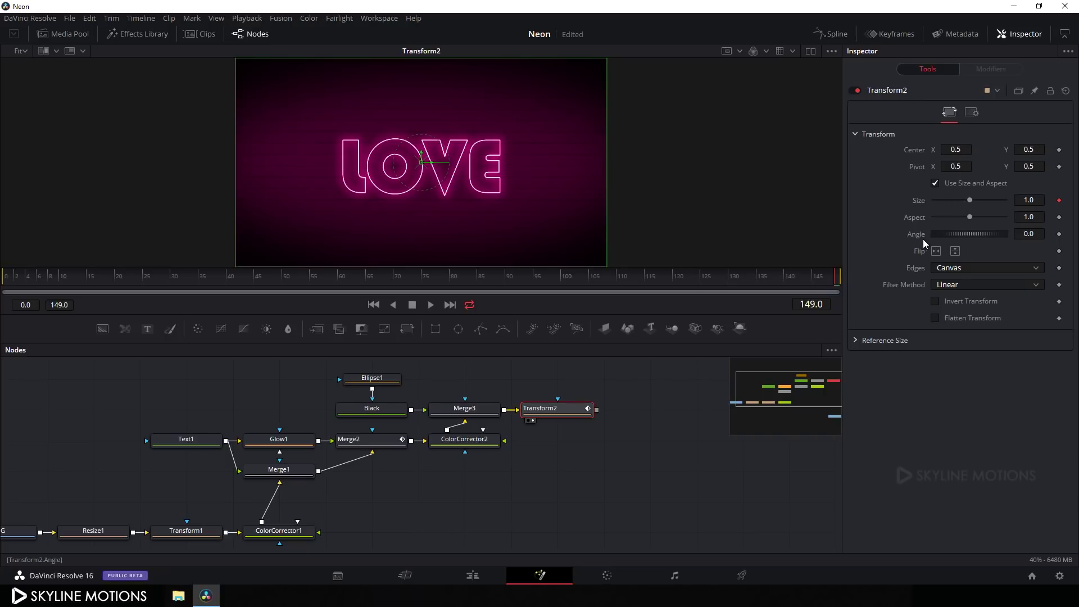
left_click(1059, 234)
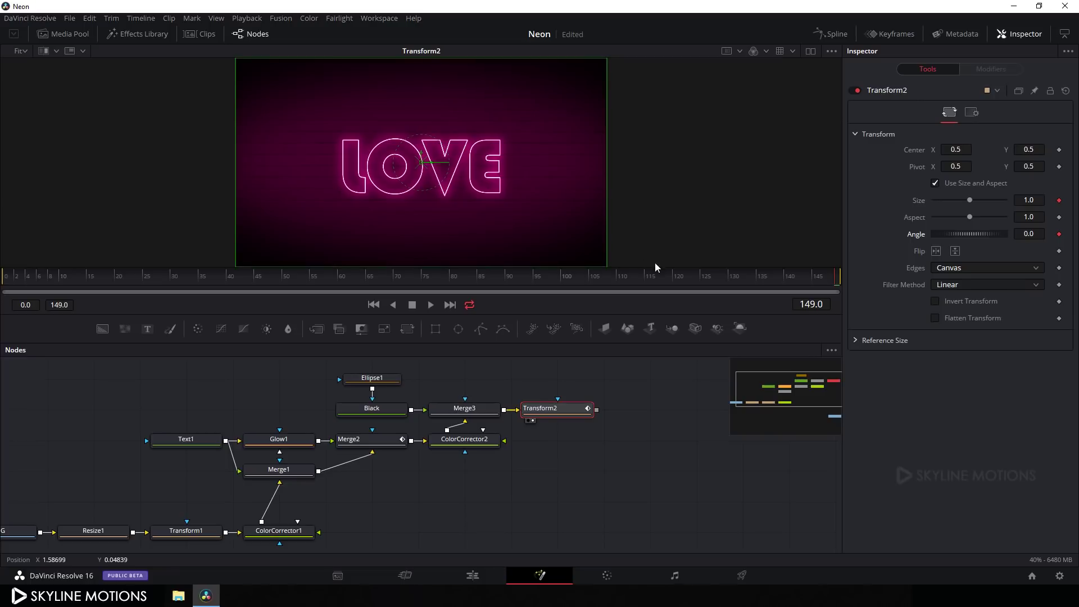
- Set Transform2's Size to 1.3 and Angle to 10 at frame 0, and scrub through the resulting motion
left_click_drag(596, 290, 2, 301)
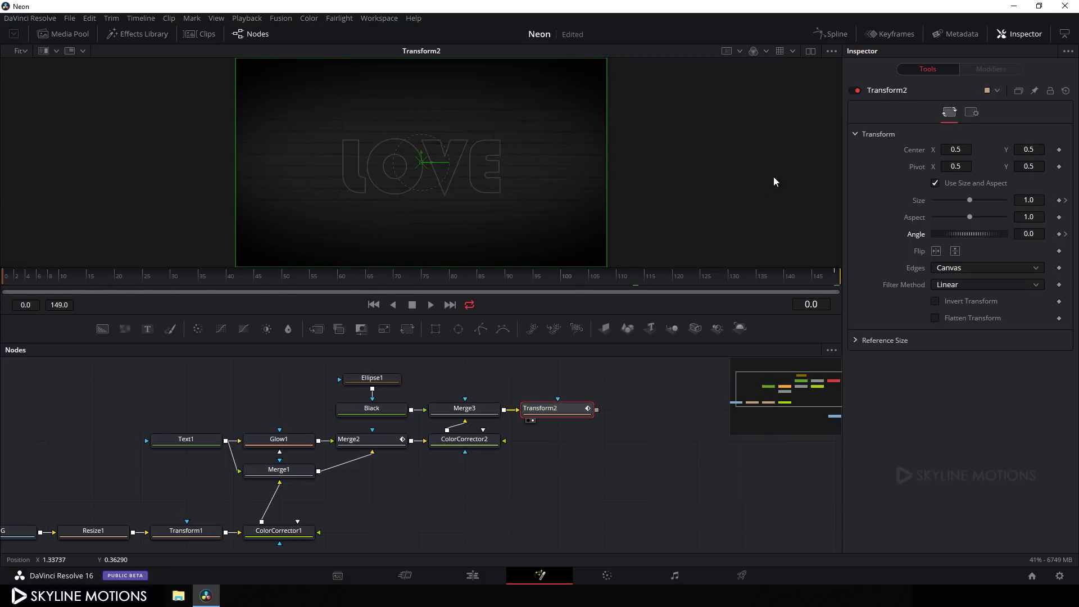
left_click_drag(970, 201, 977, 205)
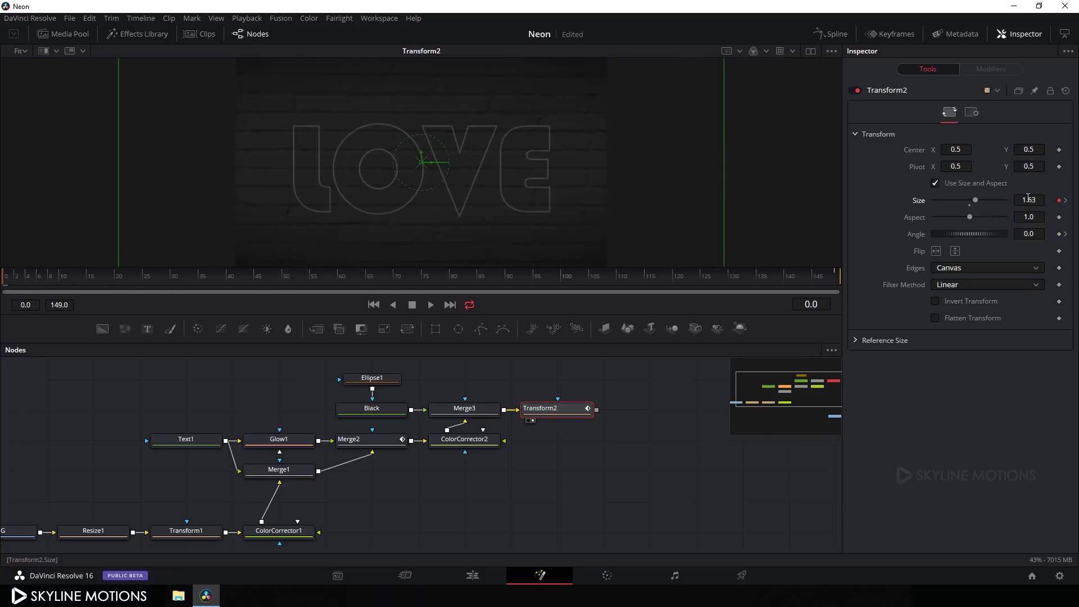
left_click_drag(1043, 200, 1017, 200)
type("1.3")
key("Tab")
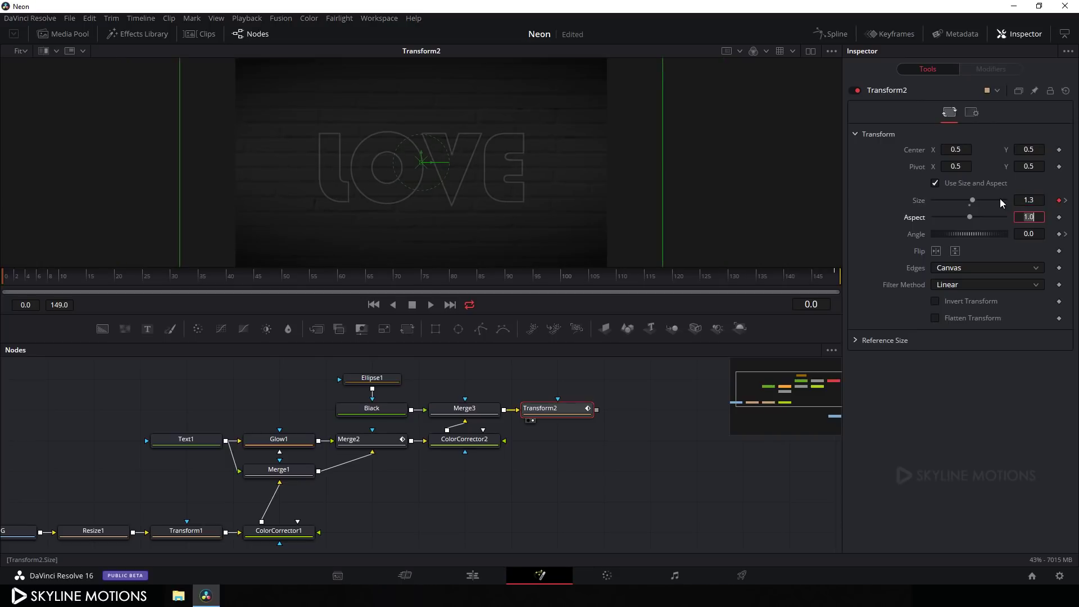
left_click(1034, 236)
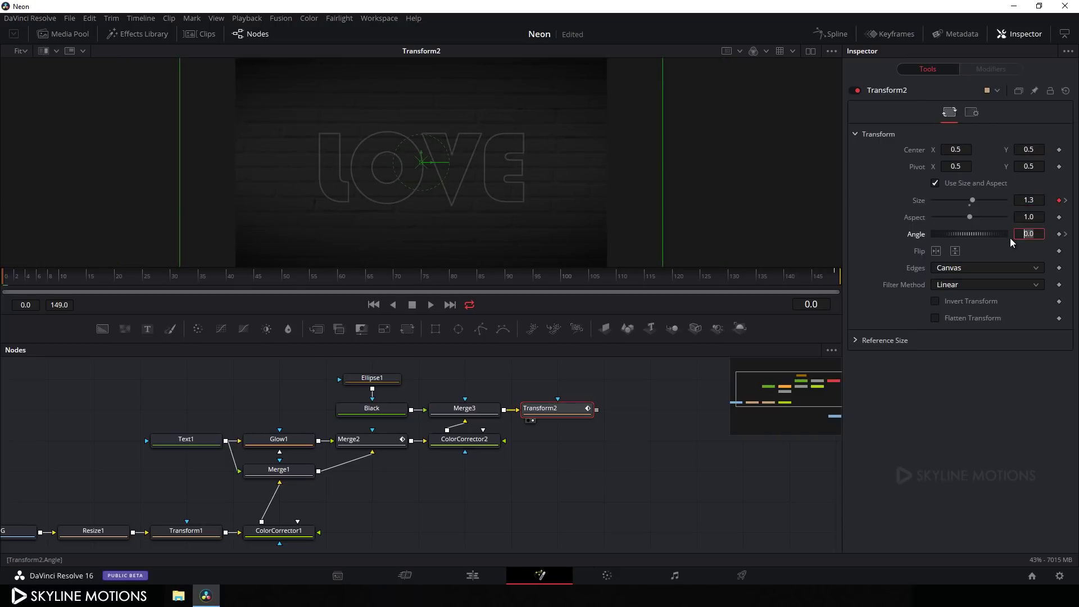
type("10")
key("Tab")
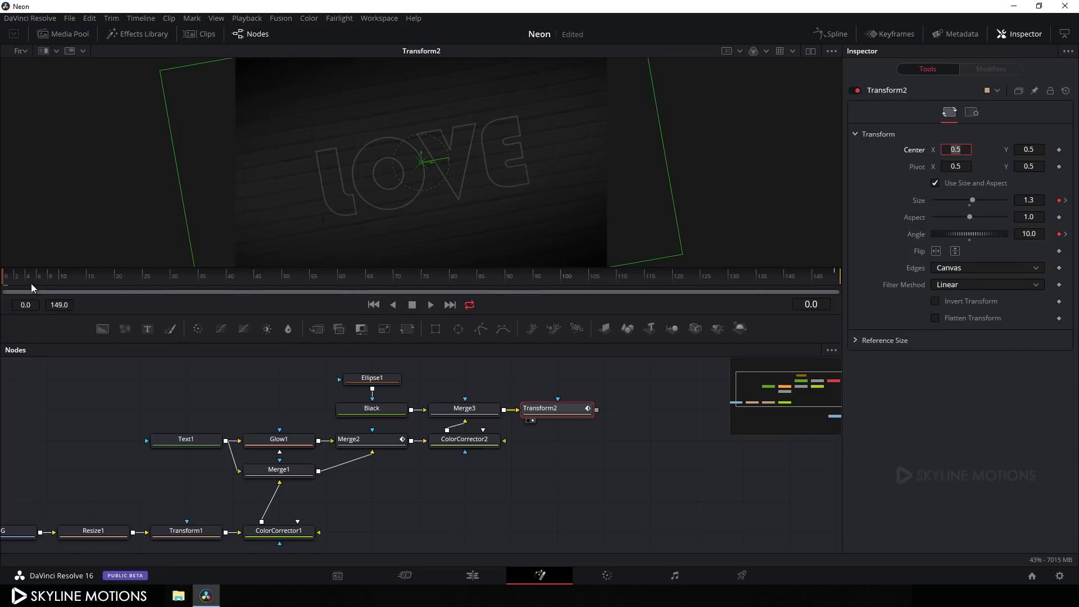
left_click_drag(31, 283, 703, 273)
- Place MediaOut1 beside Transform2 and connect Transform2's output to it
left_click_drag(630, 439, 552, 430)
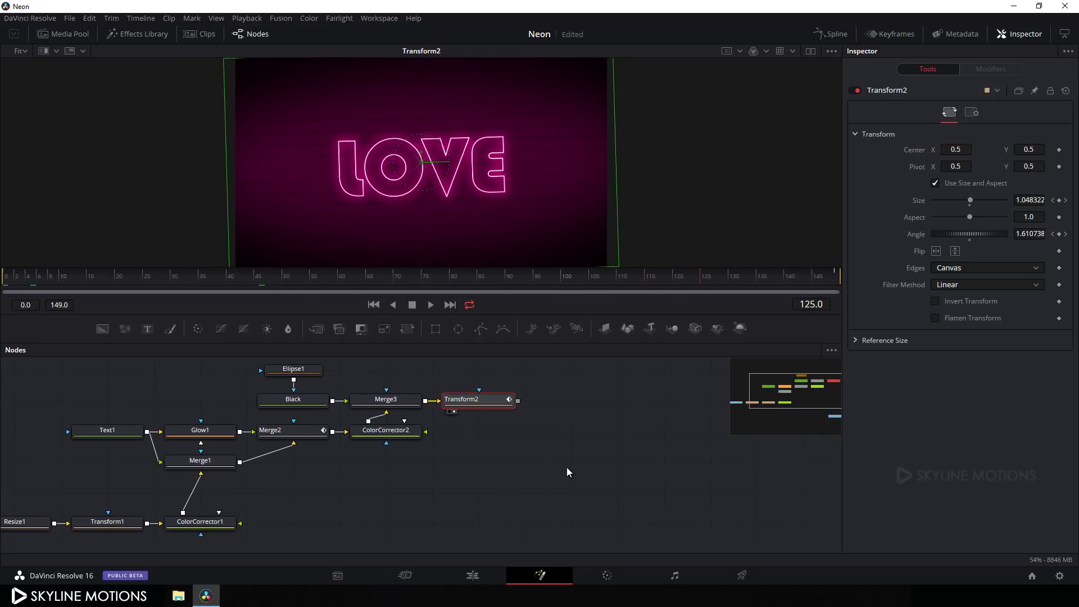
left_click_drag(564, 467, 549, 433)
left_click_drag(479, 539, 600, 455)
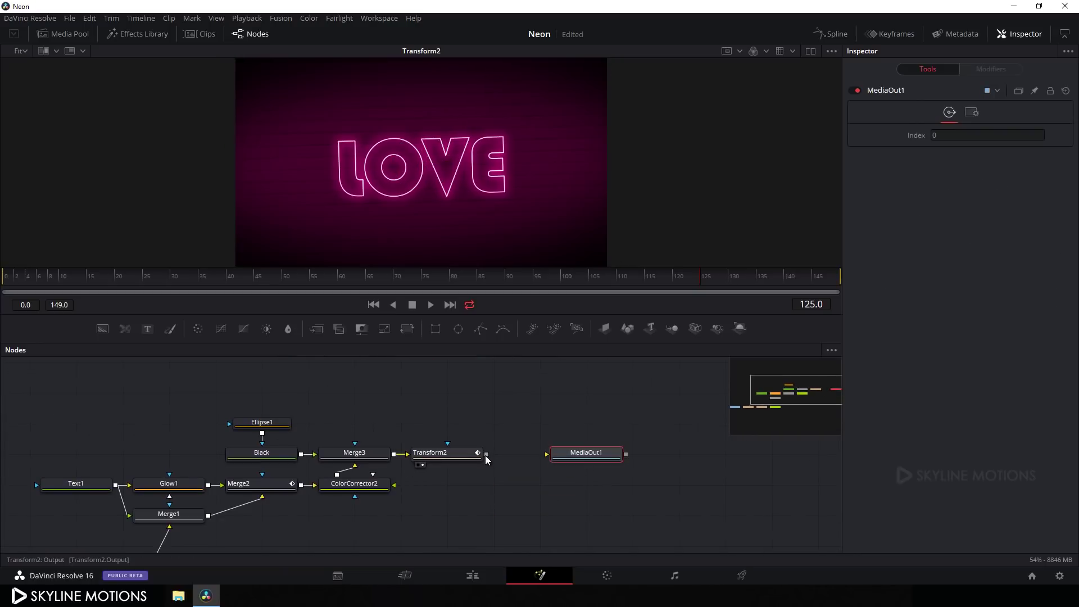
left_click_drag(486, 455, 576, 457)
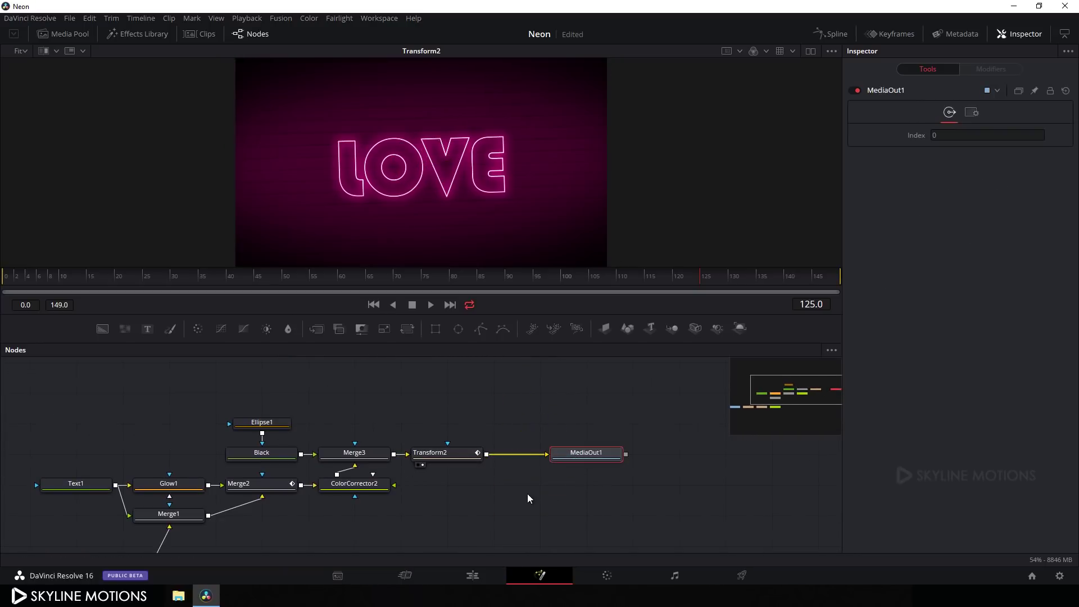
- Switch to the Edit page and scrub the timeline to review the finished neon animation
left_click(473, 575)
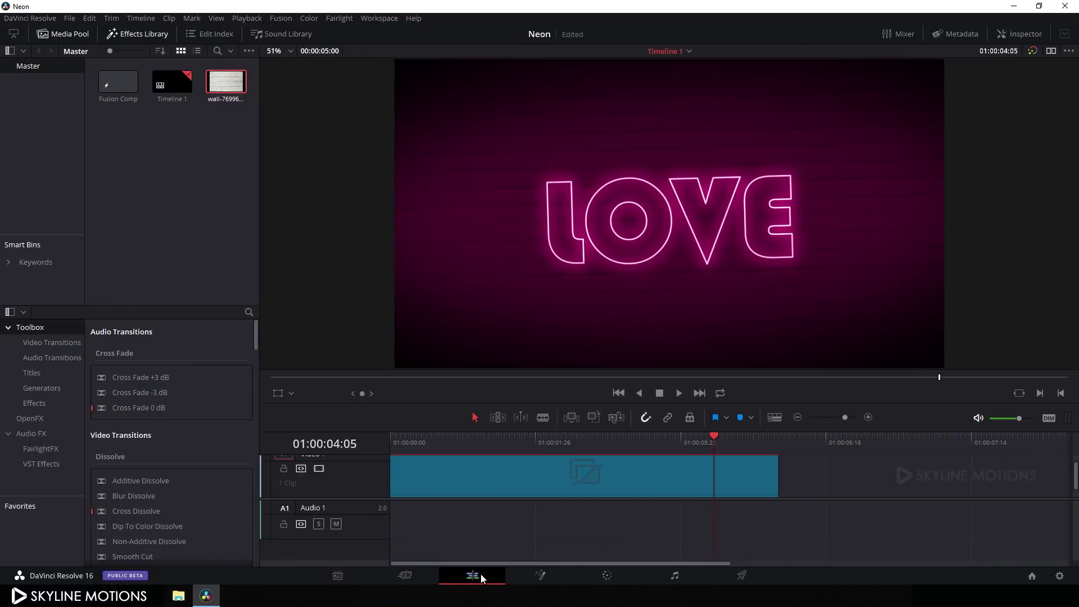
left_click_drag(661, 440, 570, 437)
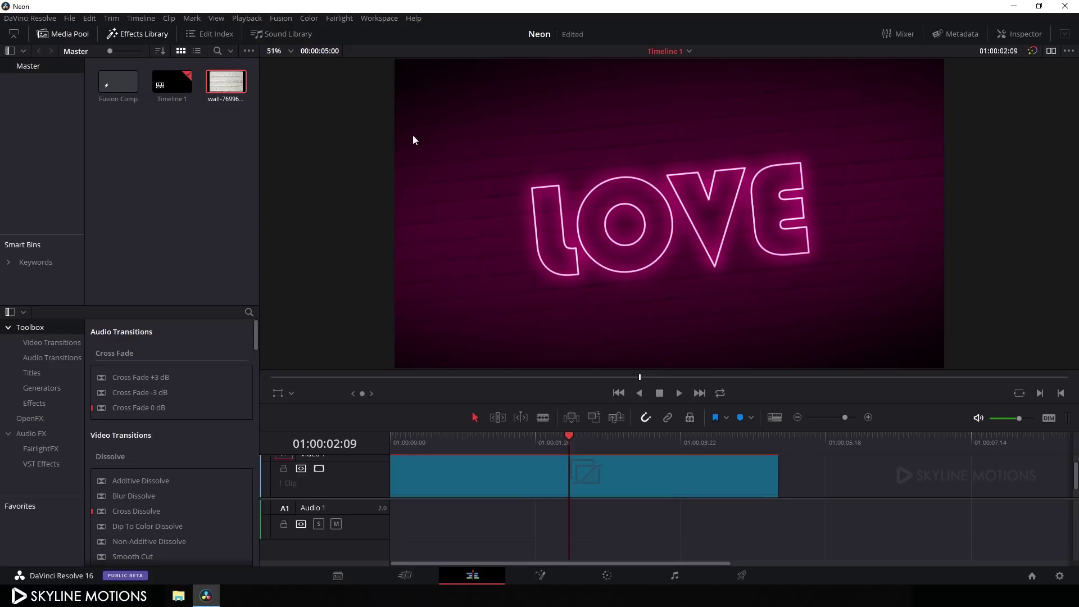
- Apply 2.40 output blanking to the timeline for cinematic letterbox bars, and scrub through the clip to check it
left_click(135, 18)
mouse_move(199, 389)
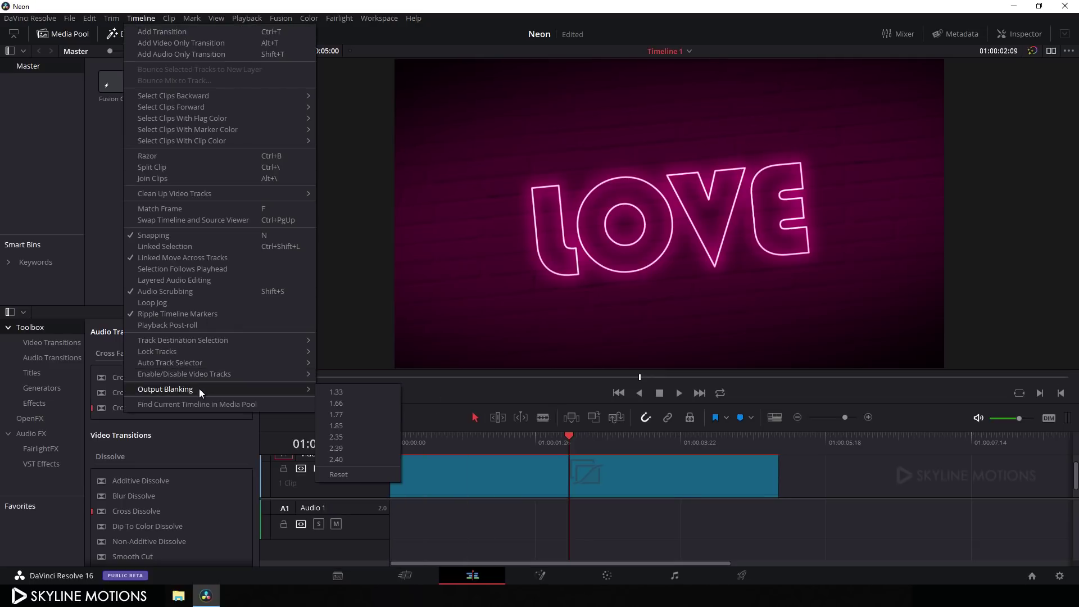
left_click(336, 460)
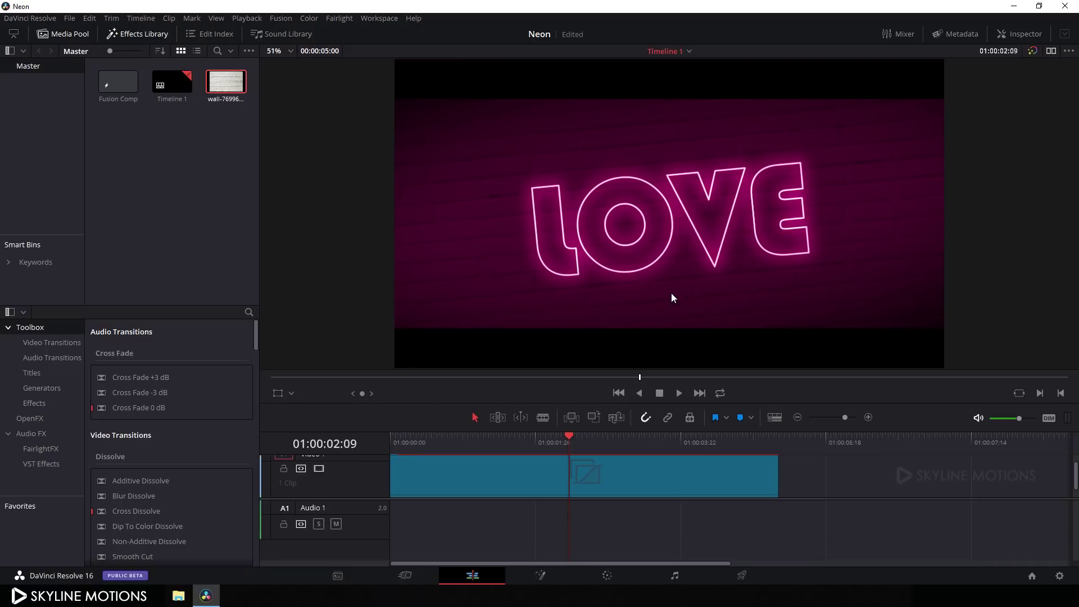
left_click_drag(612, 439, 524, 440)
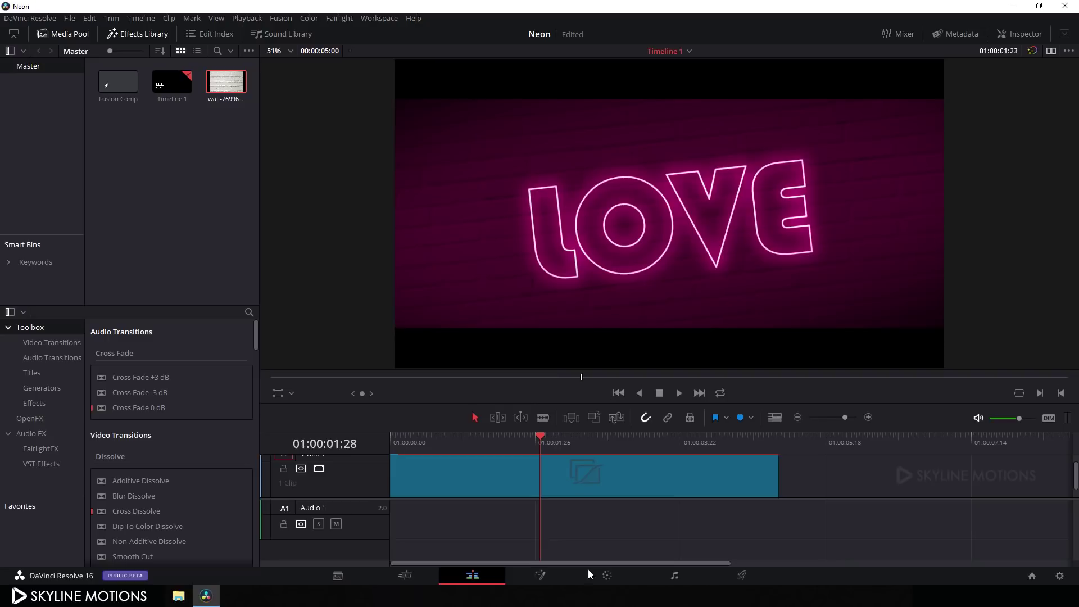
- Return to the Fusion page and replace Text1's styled text with "Forever"
left_click(549, 578)
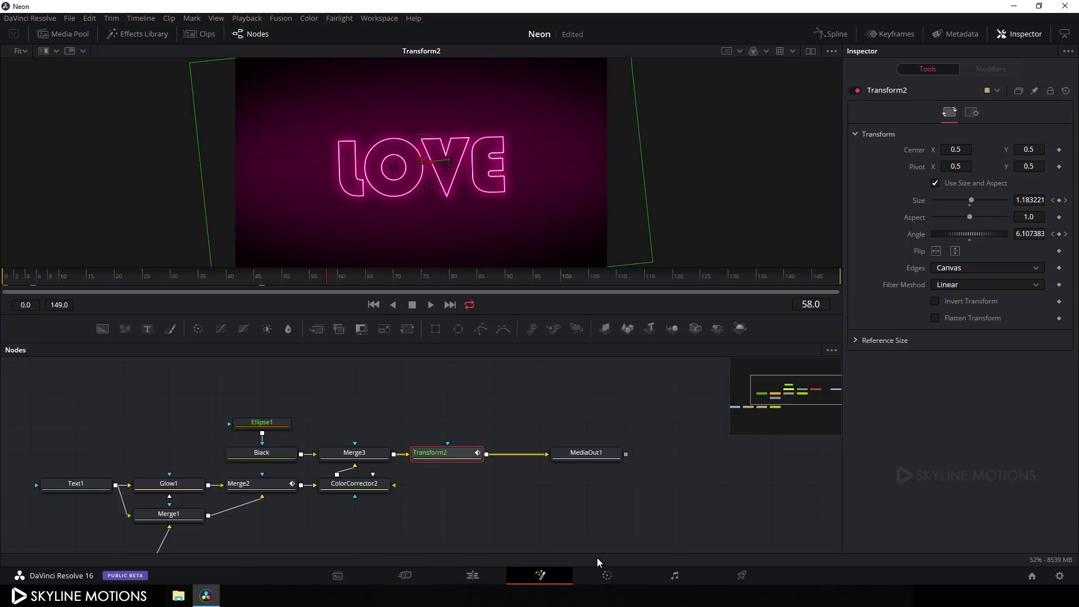
left_click(99, 453)
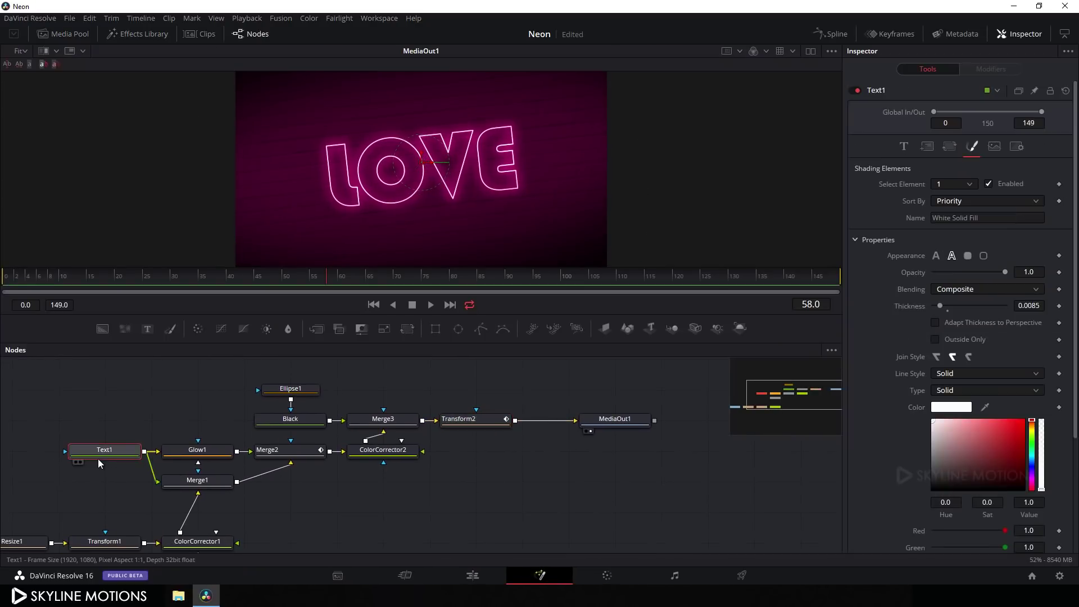
left_click(904, 146)
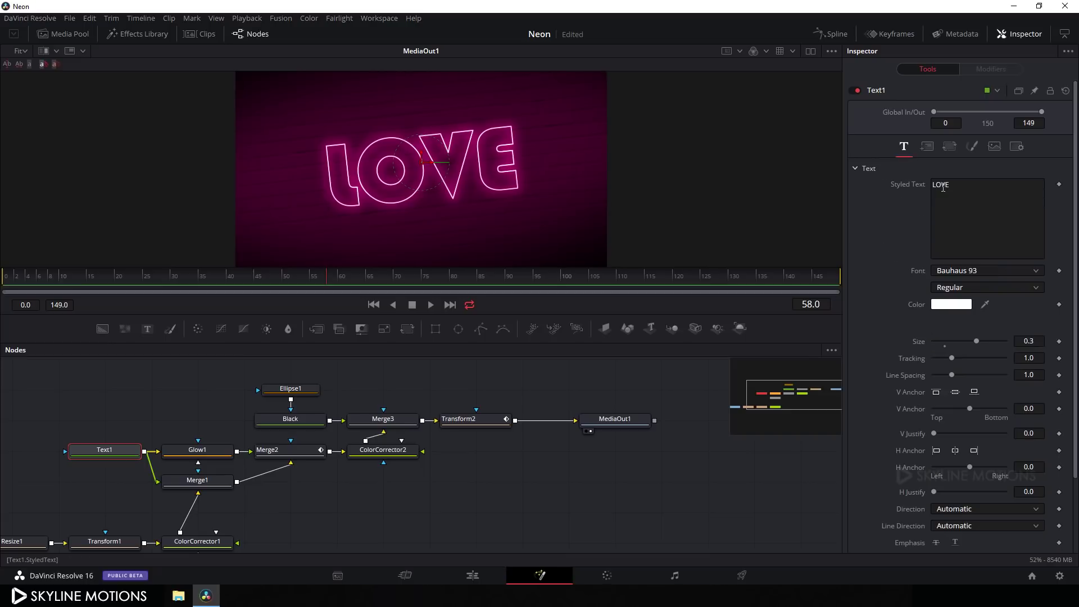
key("BackSpace")
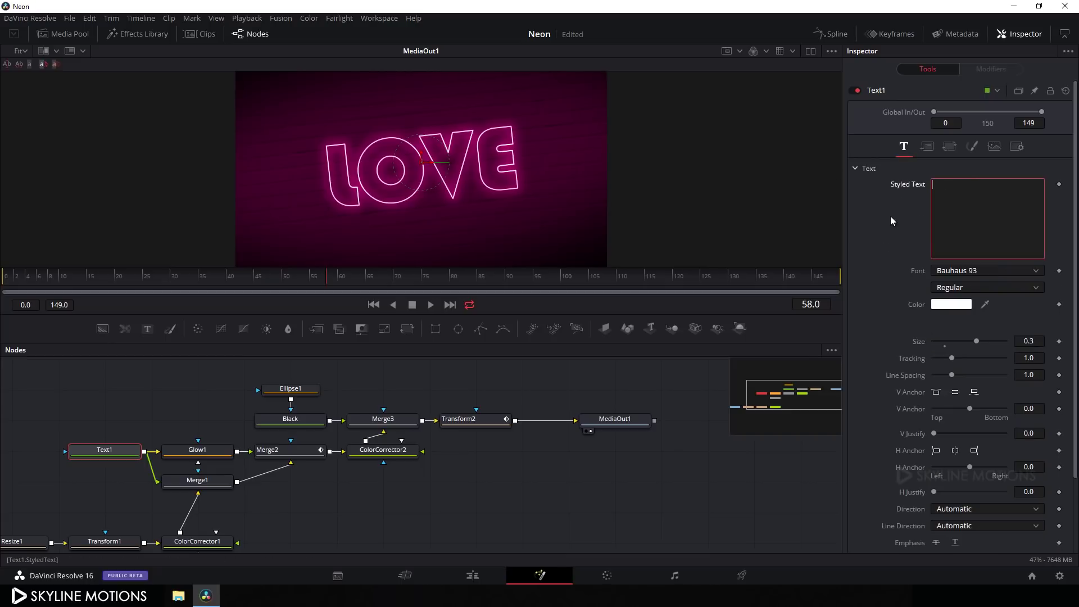
type("Fo")
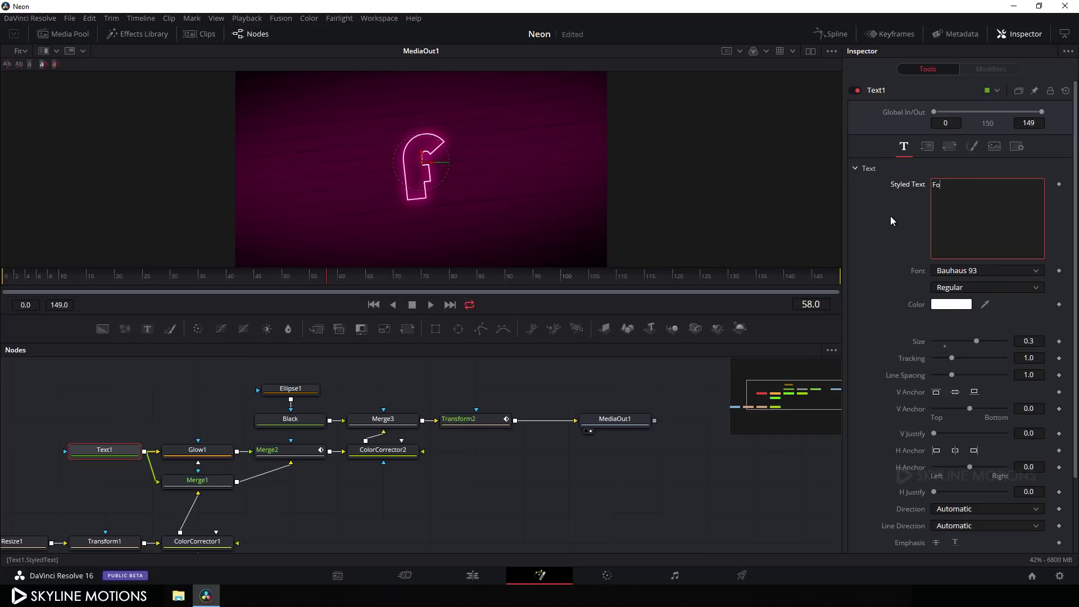
type("rever")
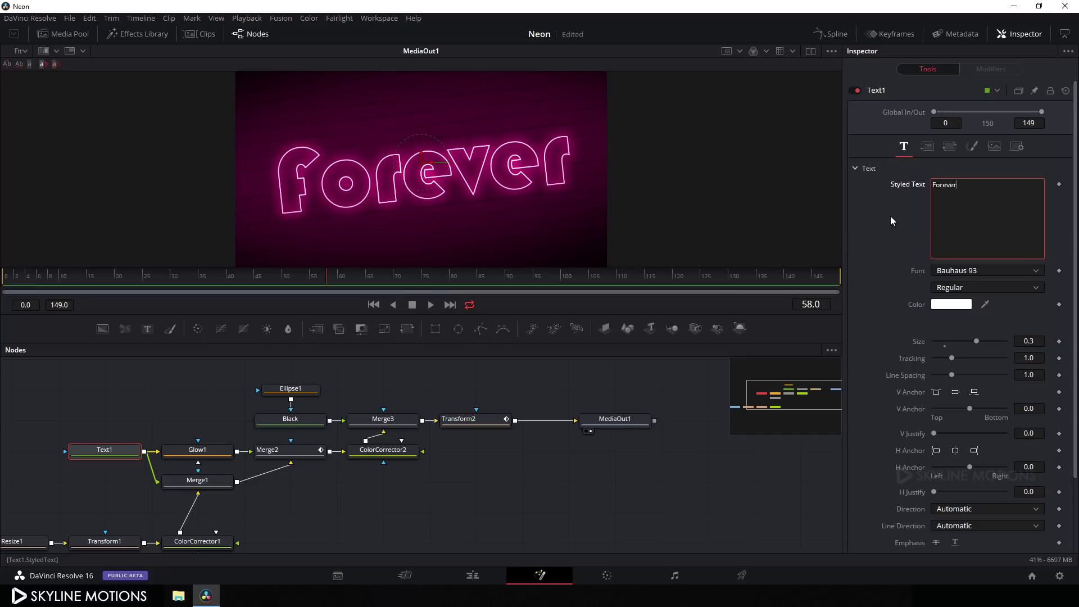
- Shift ColorCorrector2's master tint from pink to blue, and nudge the Text1 lettering slightly upward in the frame
left_click(382, 450)
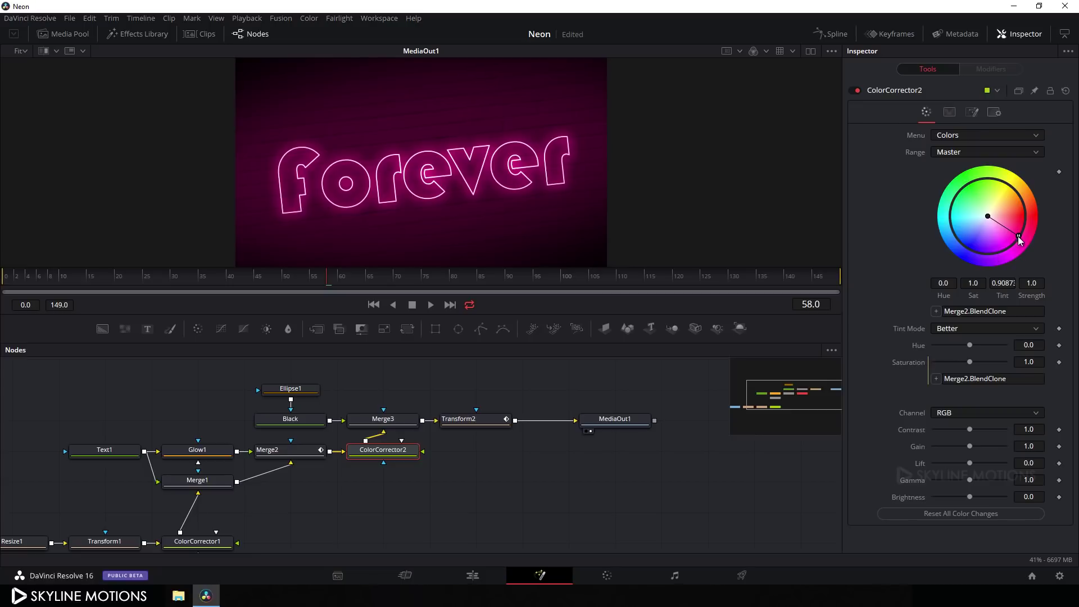
left_click_drag(1020, 241, 838, 317)
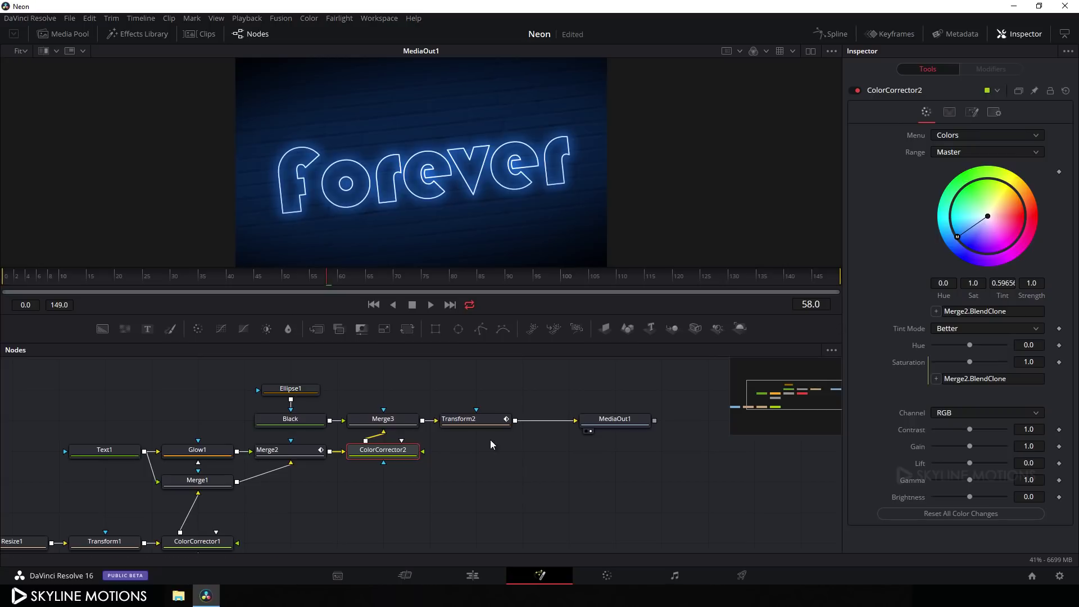
left_click(109, 454)
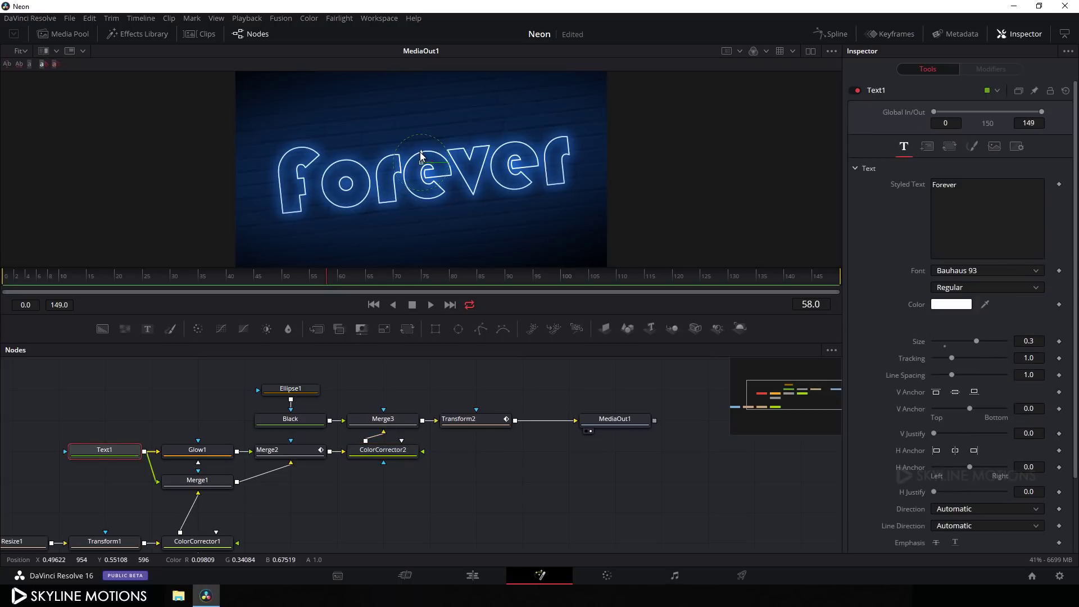
left_click_drag(420, 155, 421, 150)
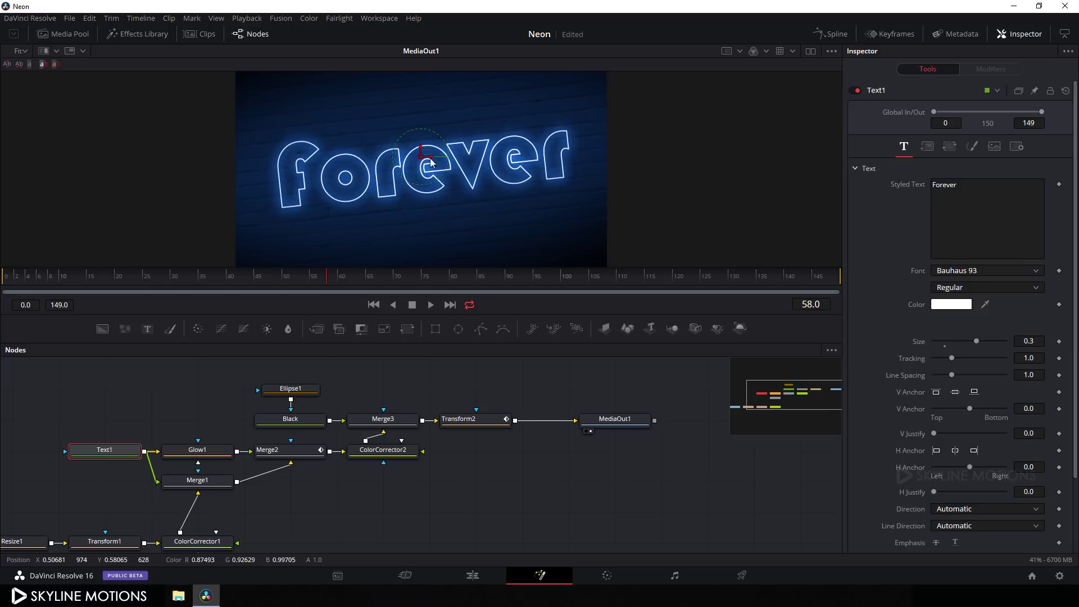
- Switch to the Edit page and play the blue Forever neon animation from the start of the timeline
left_click(472, 575)
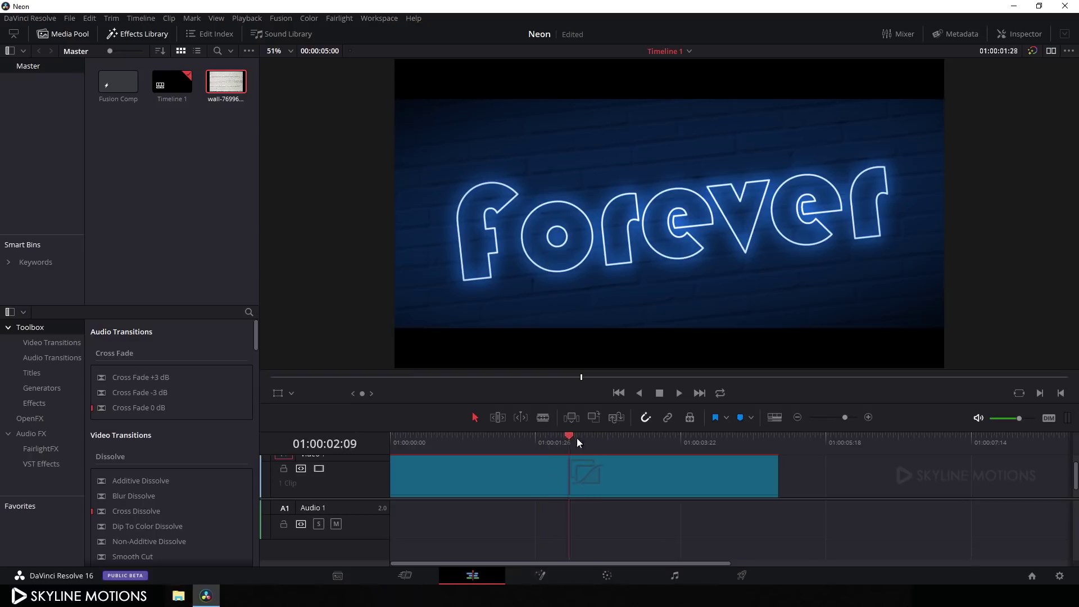
left_click_drag(577, 442, 383, 447)
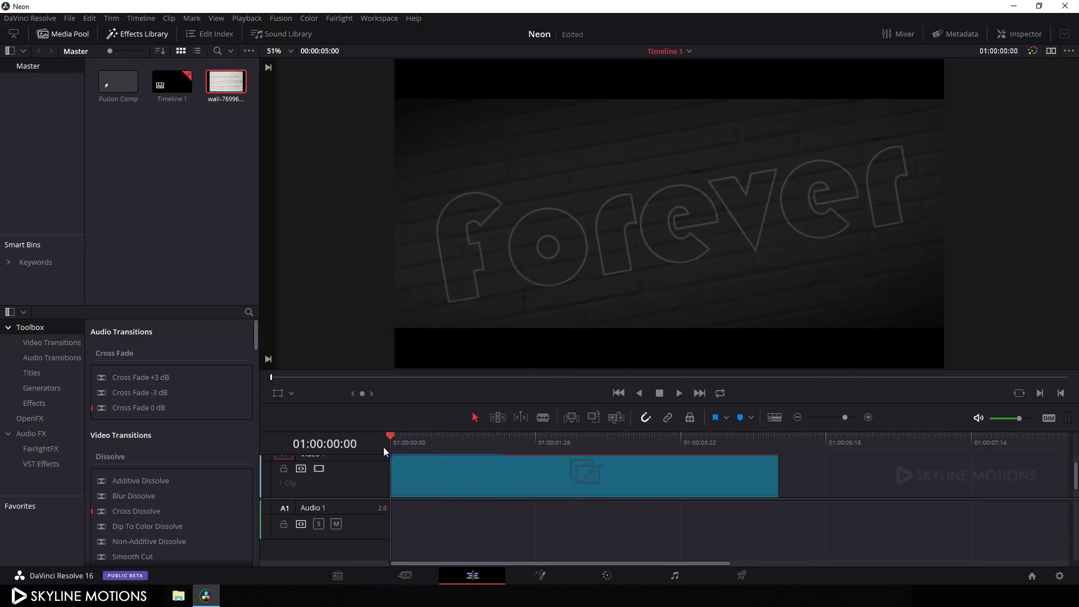
left_click(680, 393)
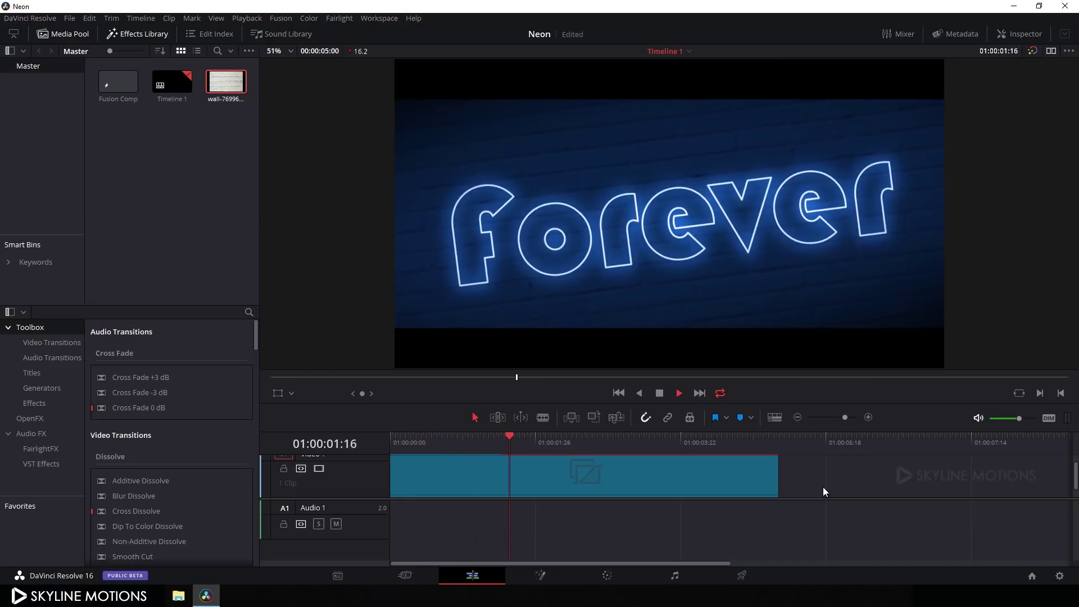